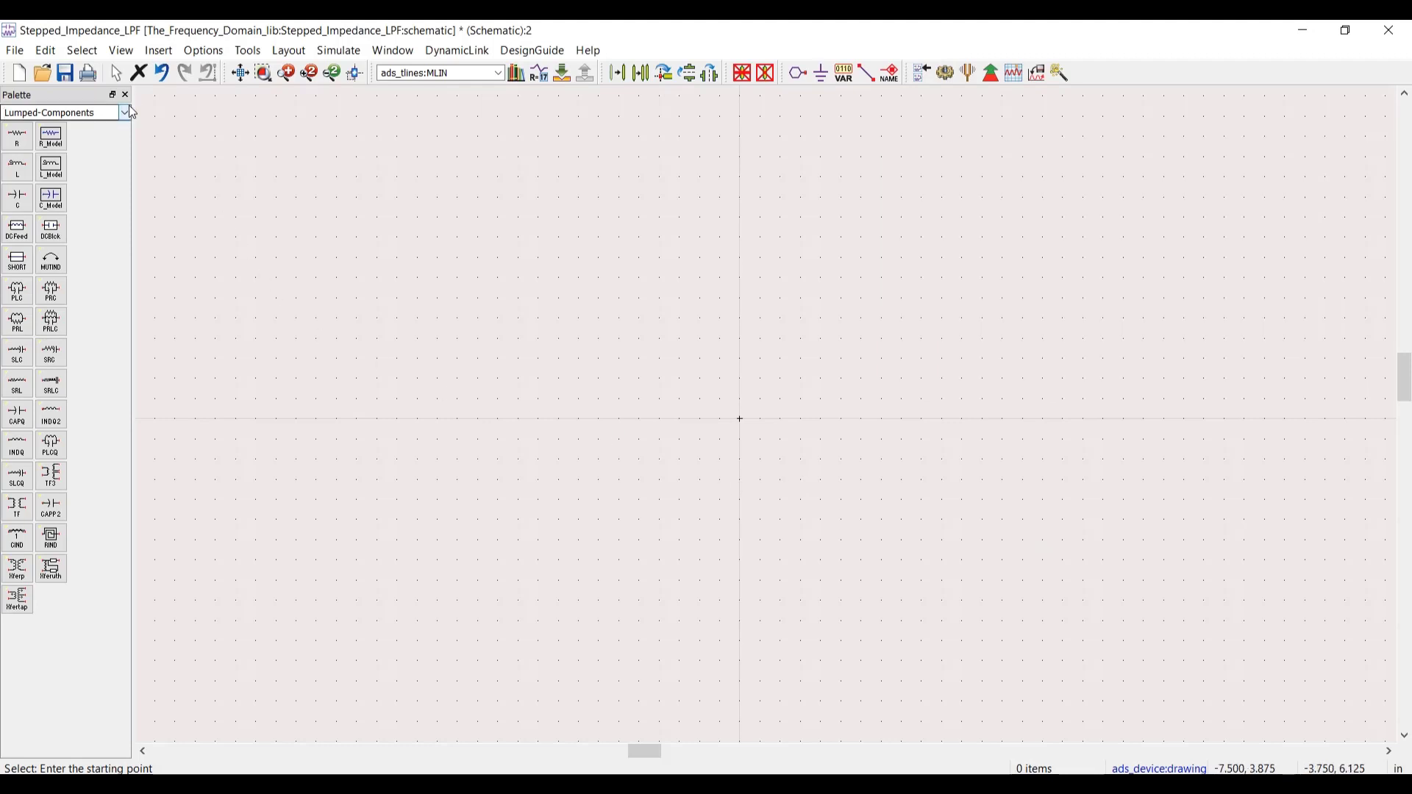
Place a 50 Ohm Term port from the S-parameter palette and ground its bottom pin.
left_click(126, 112)
left_click(81, 175)
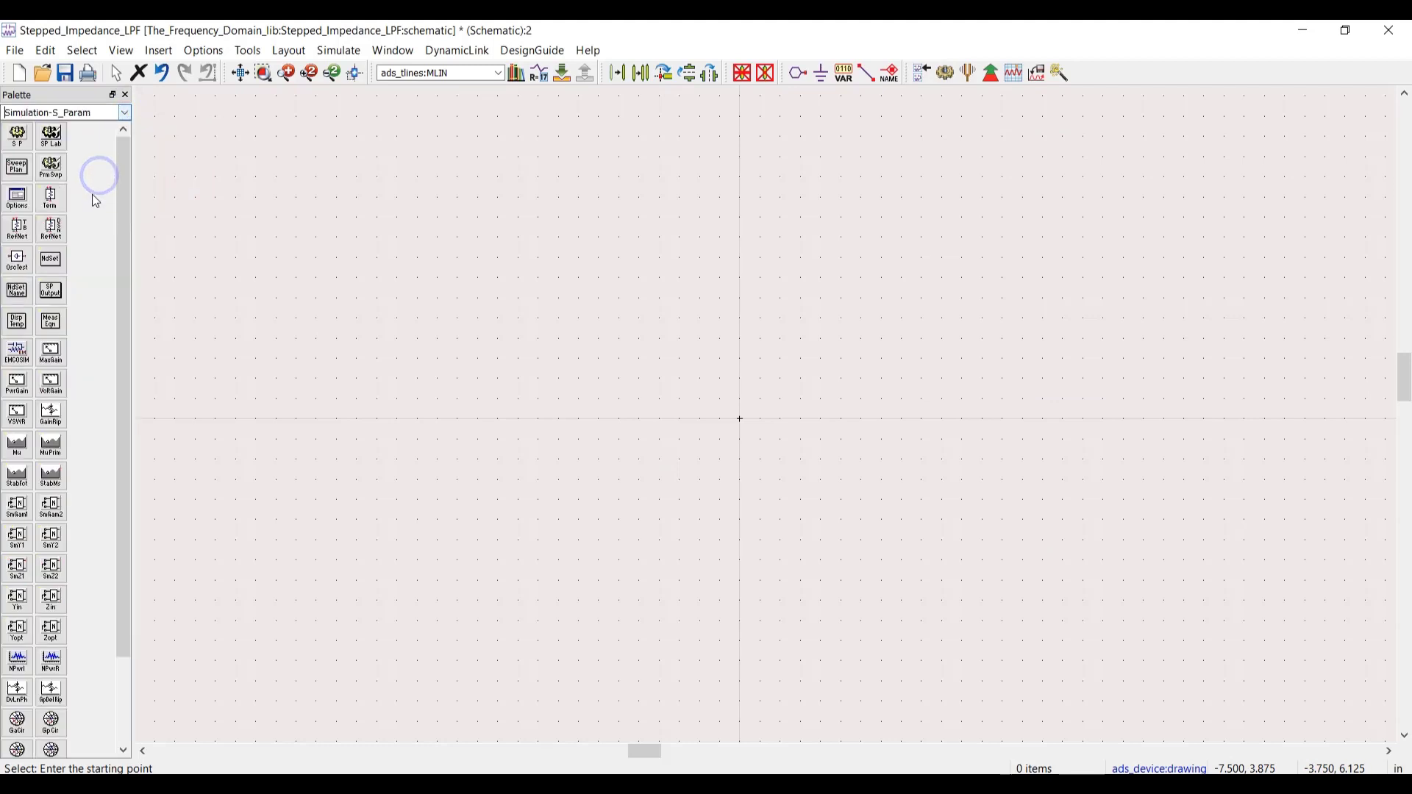
left_click(50, 202)
left_click(326, 420)
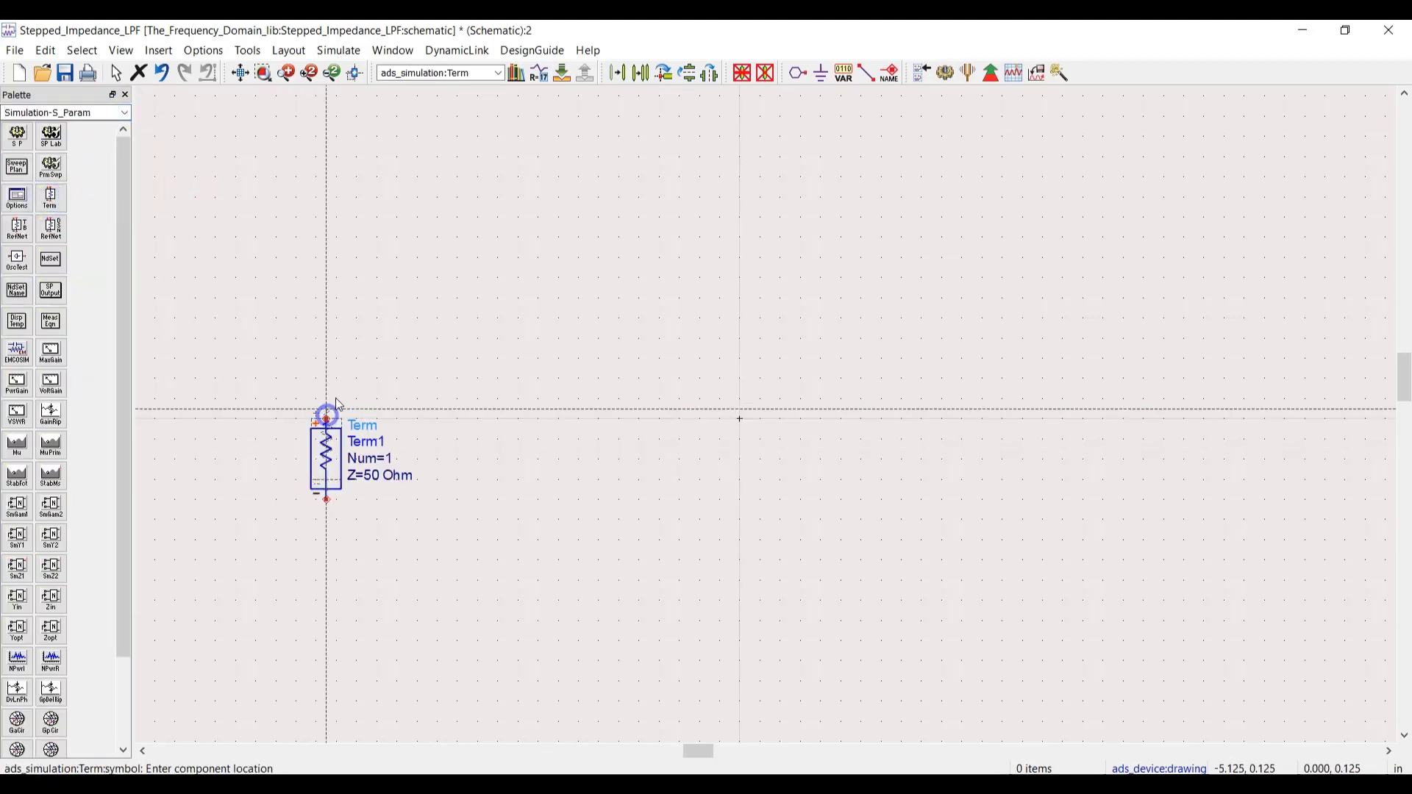
right_click(390, 368)
left_click(390, 368)
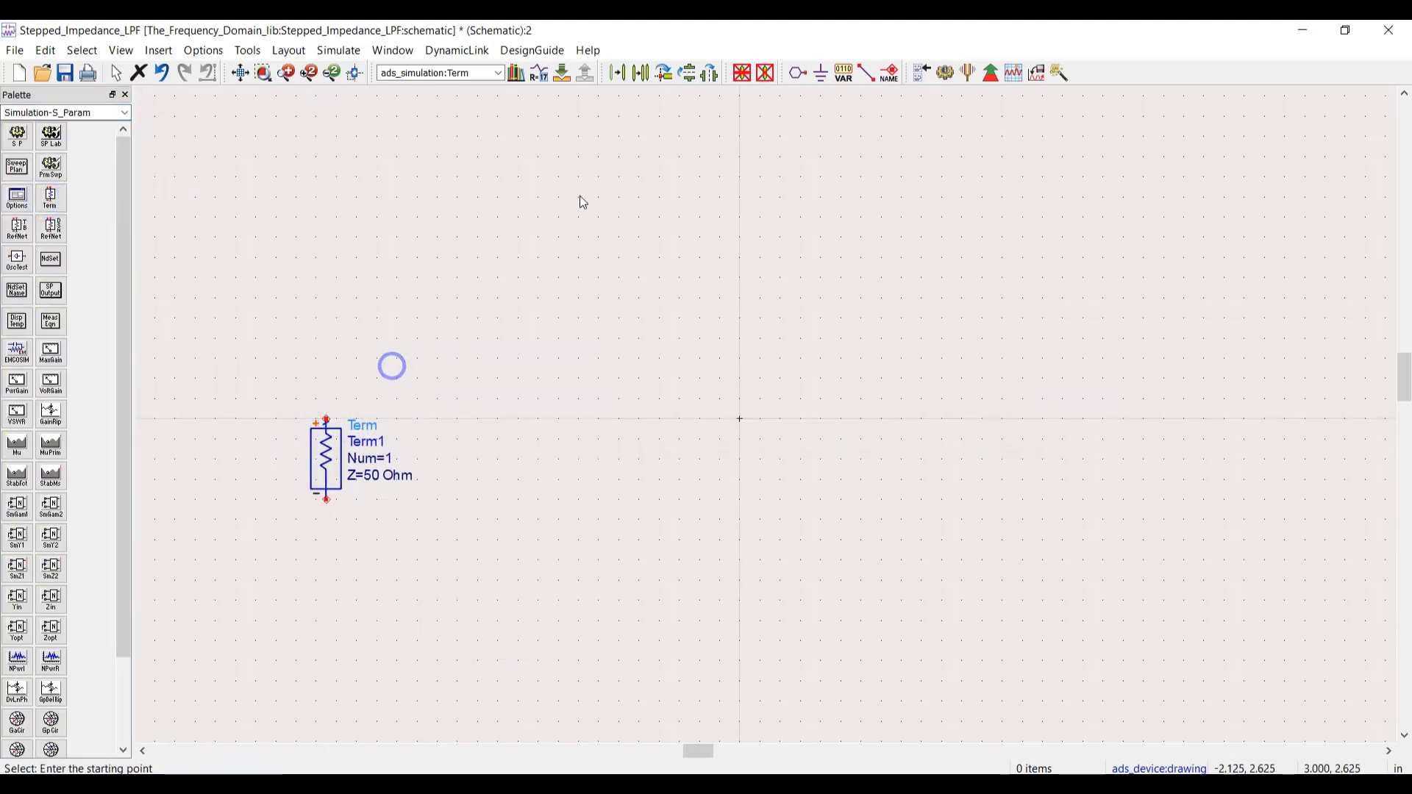
left_click(822, 75)
left_click(326, 499)
right_click(356, 352)
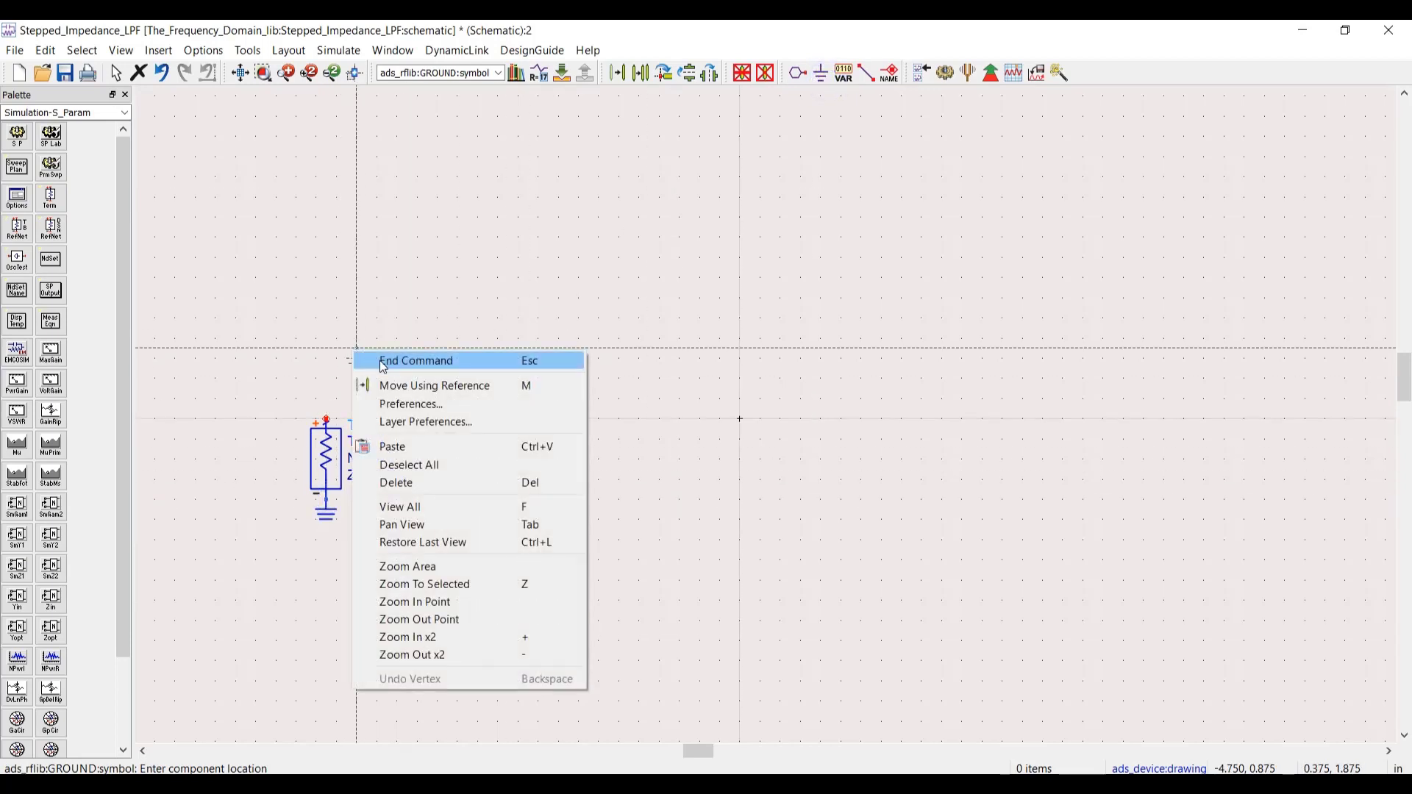
left_click(380, 360)
Draw microstrip line TL1 from Term1's pin out to the right.
left_click(126, 113)
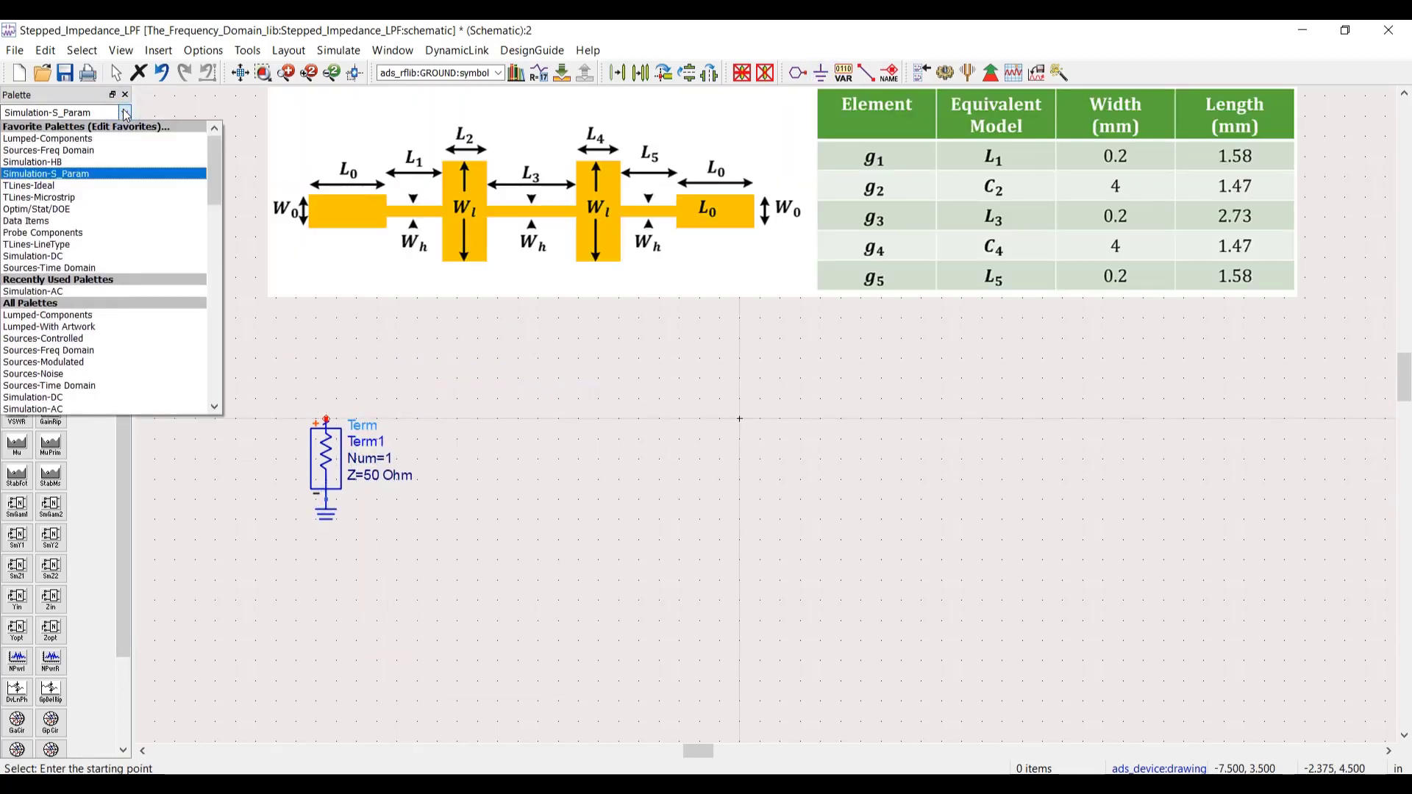
left_click(128, 207)
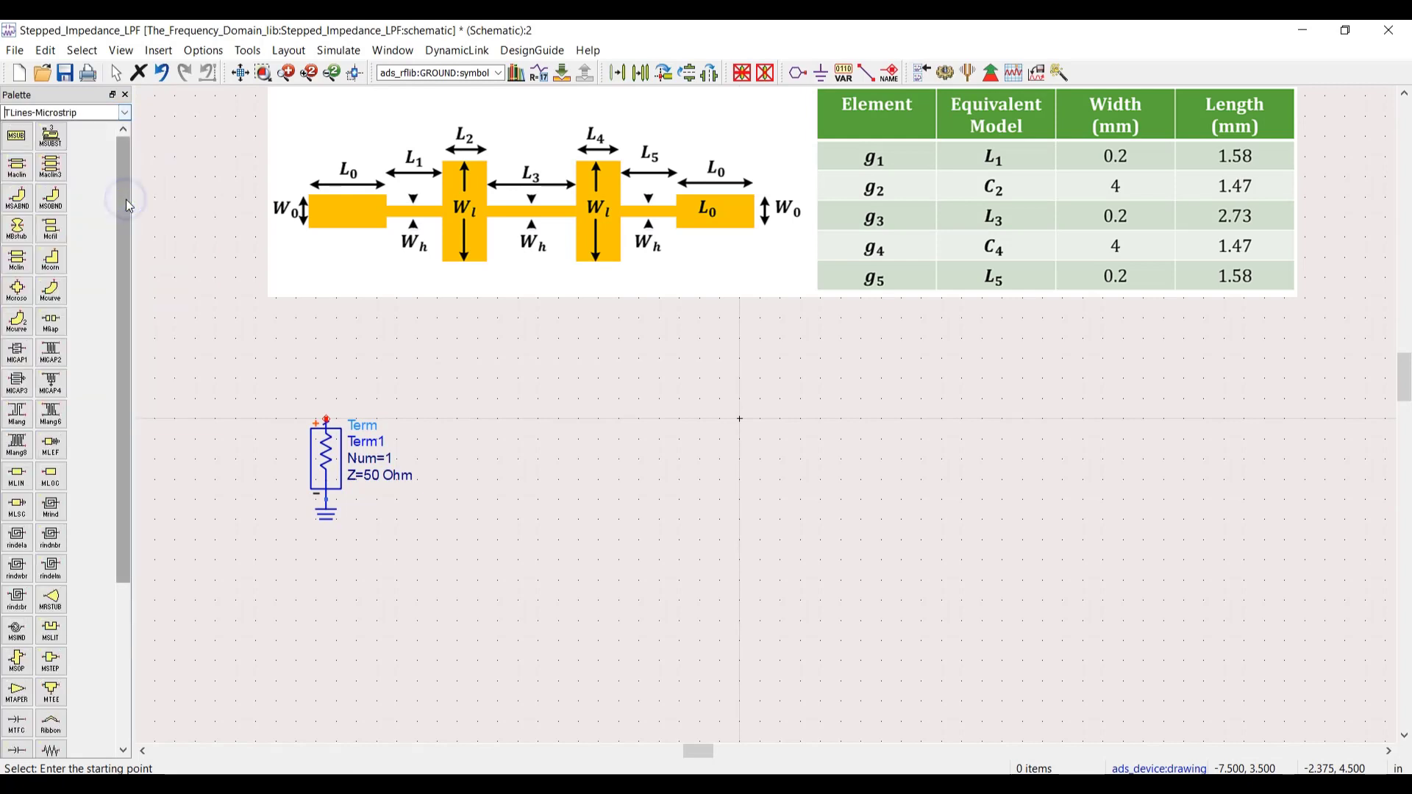
left_click(18, 479)
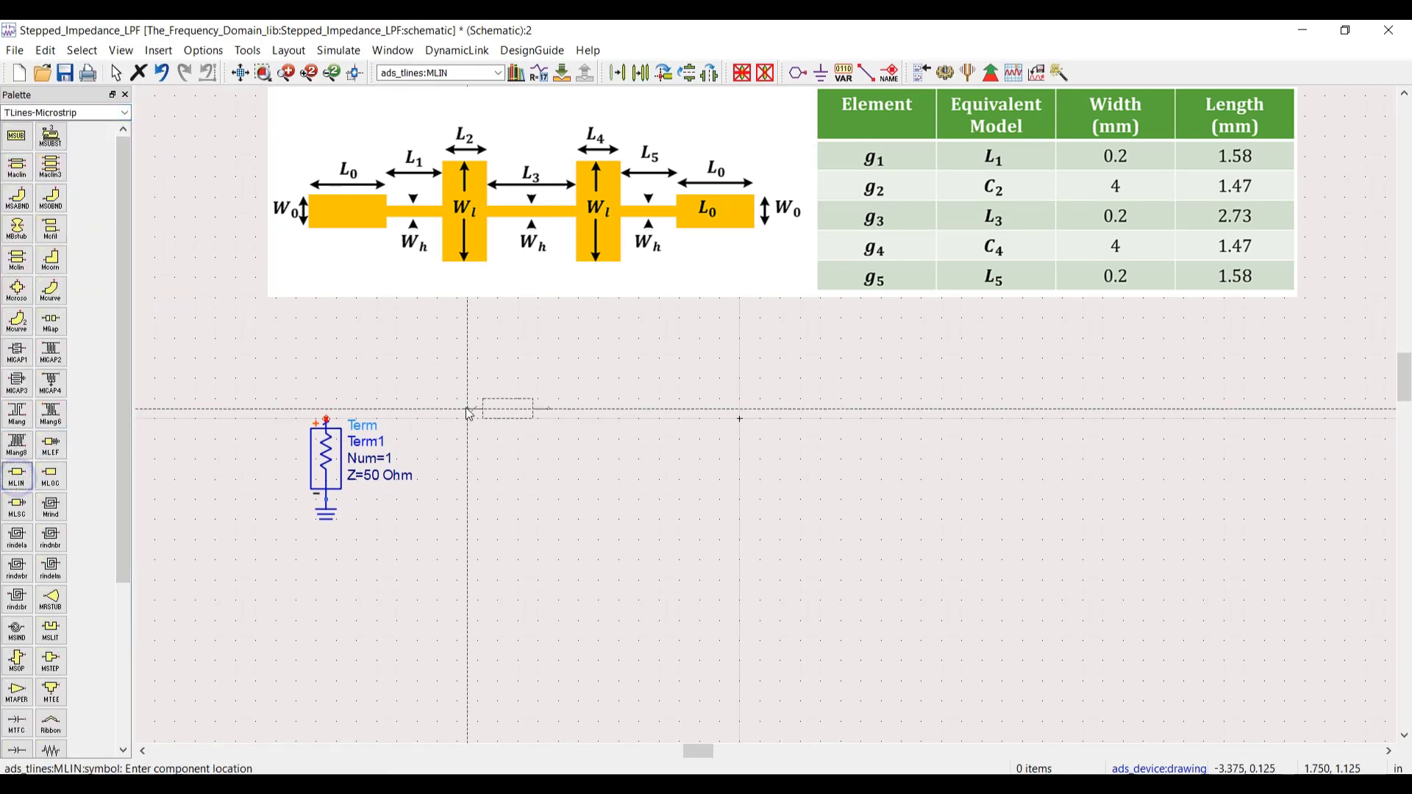
right_click(417, 339)
left_click(453, 345)
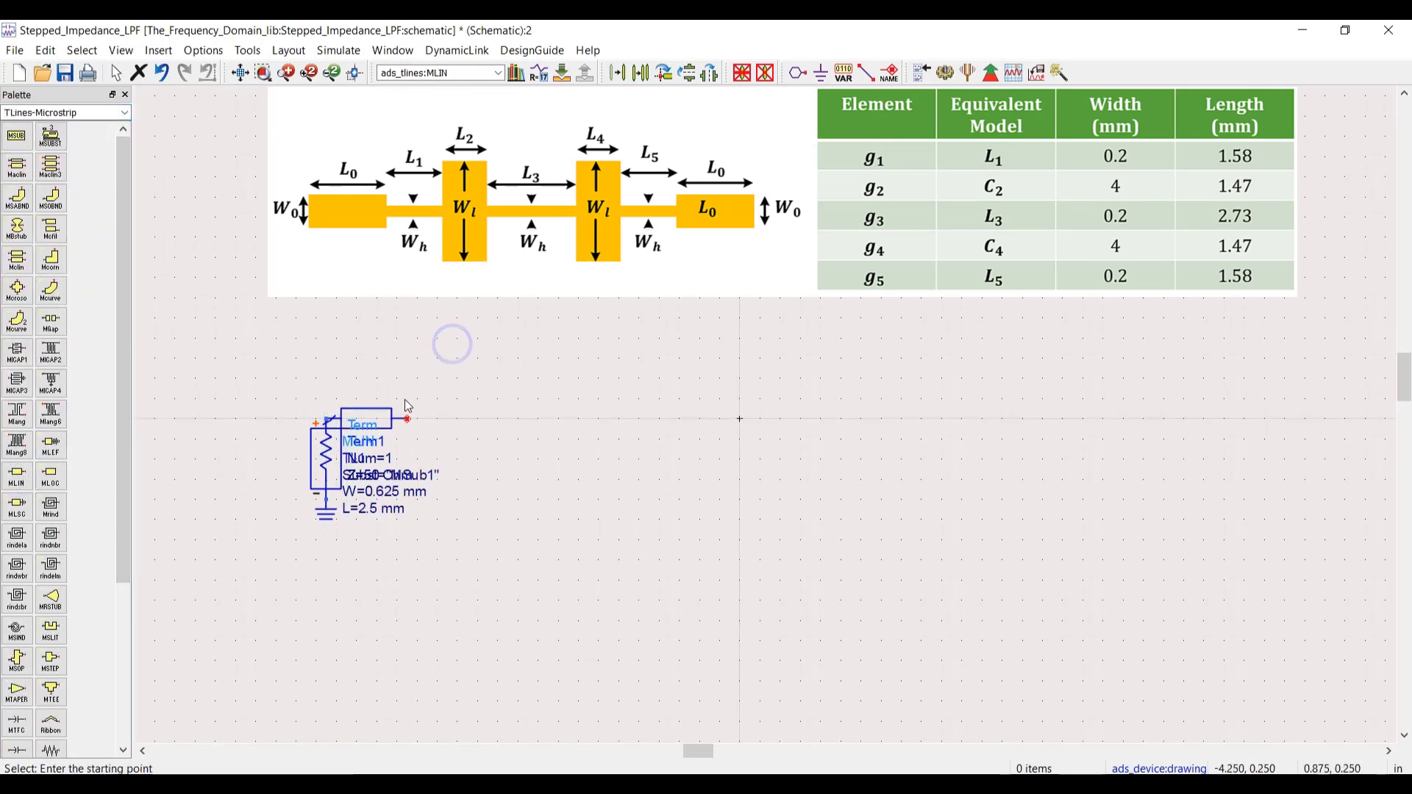
left_click(408, 418)
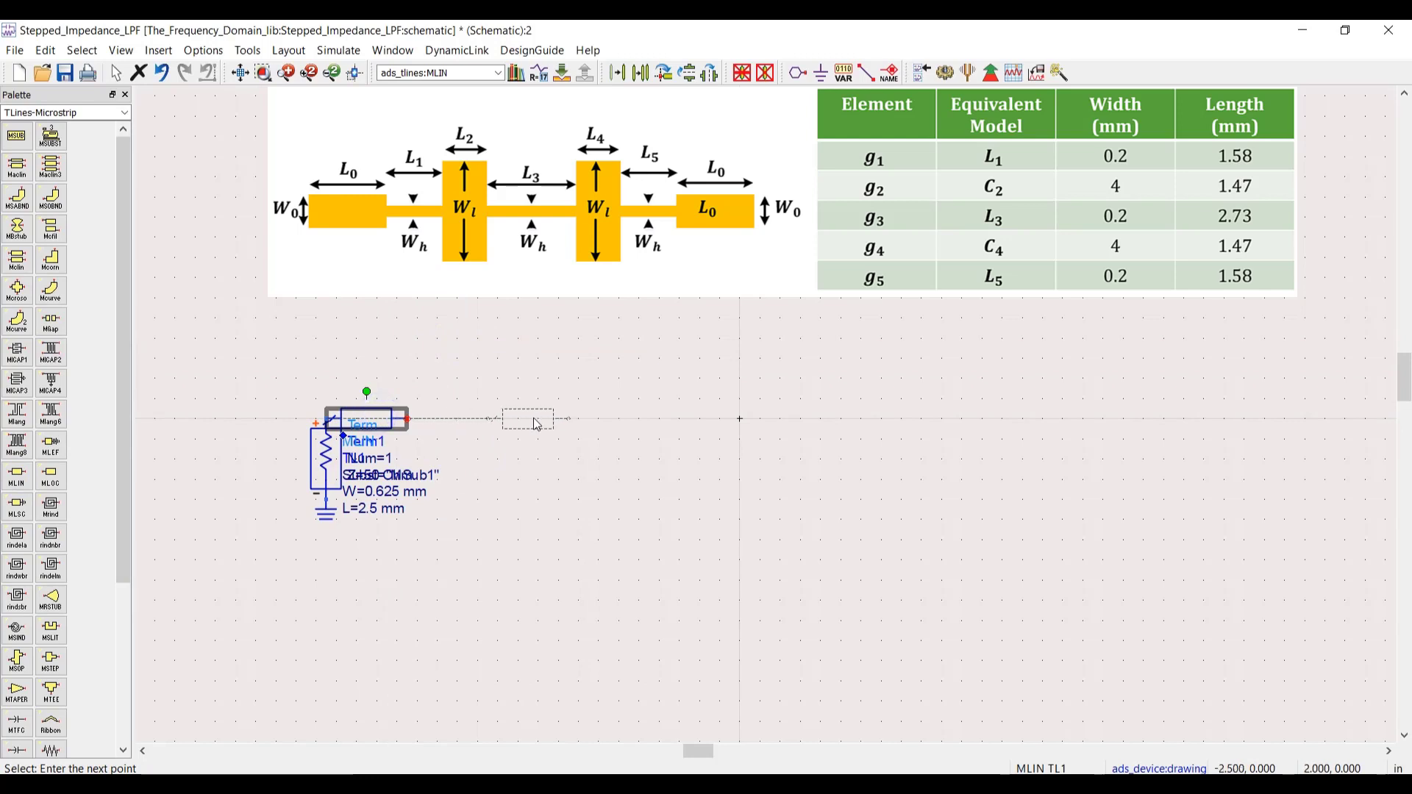
left_click(532, 418)
Set TL1's width to W0 and length to L0.
double_click(528, 492)
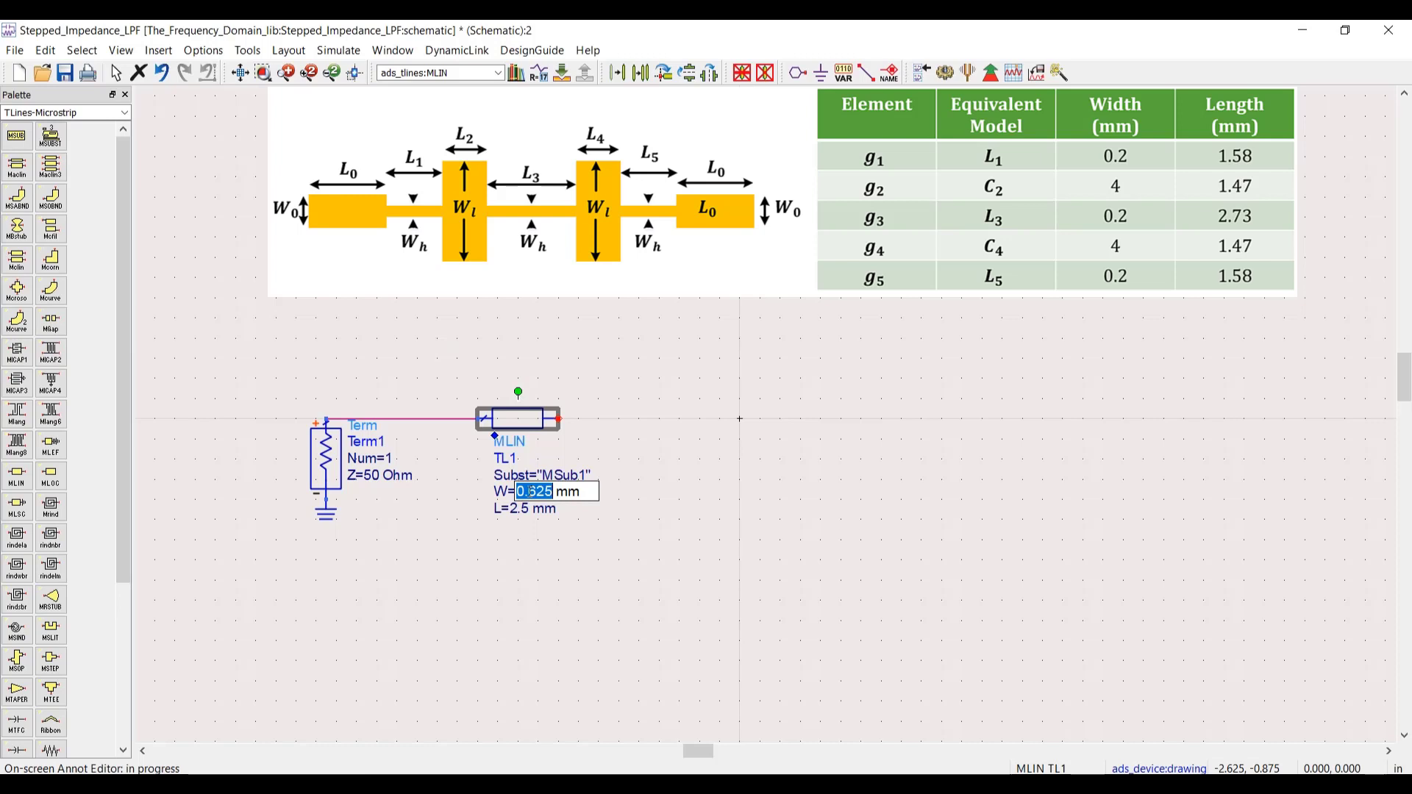
type("W0")
key("Tab")
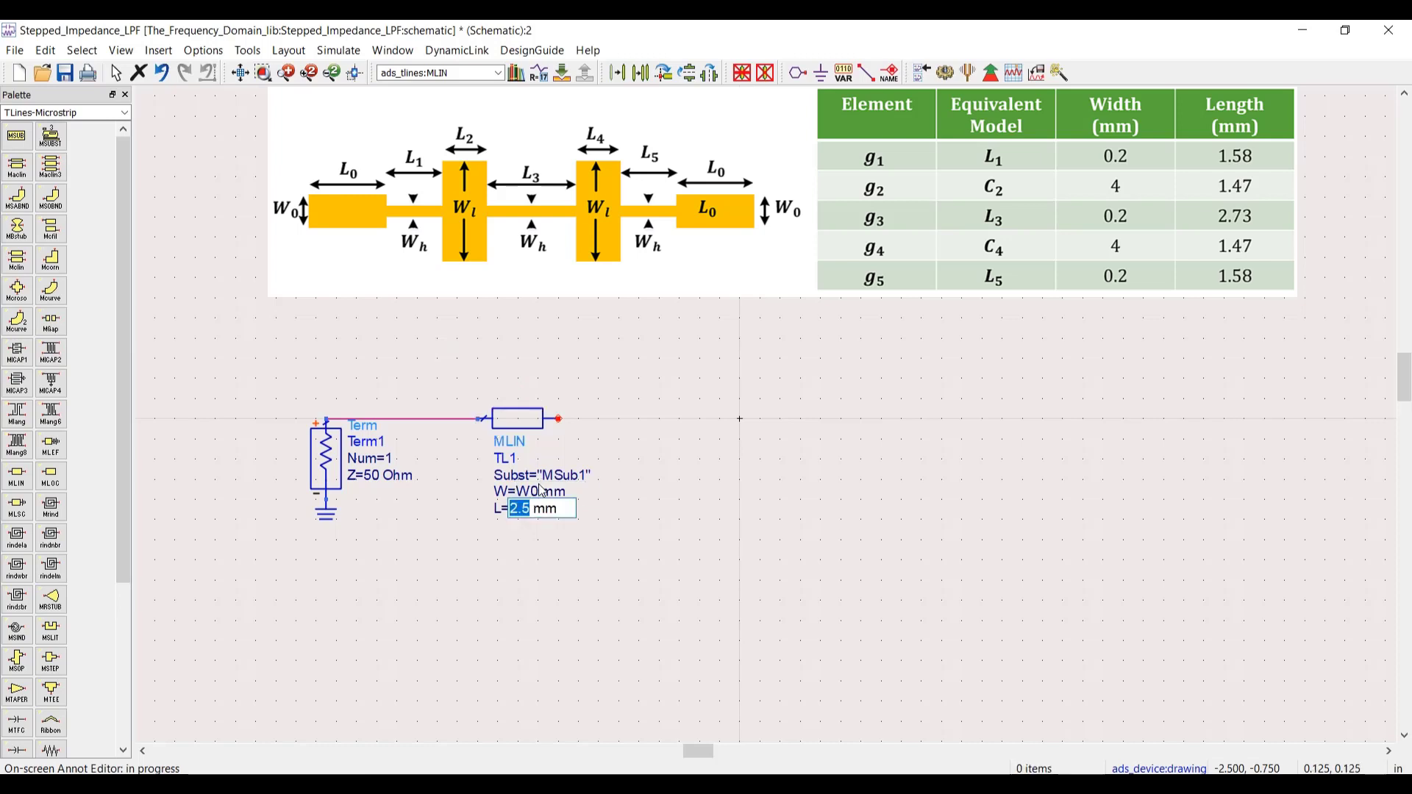
type("L0")
key("Return")
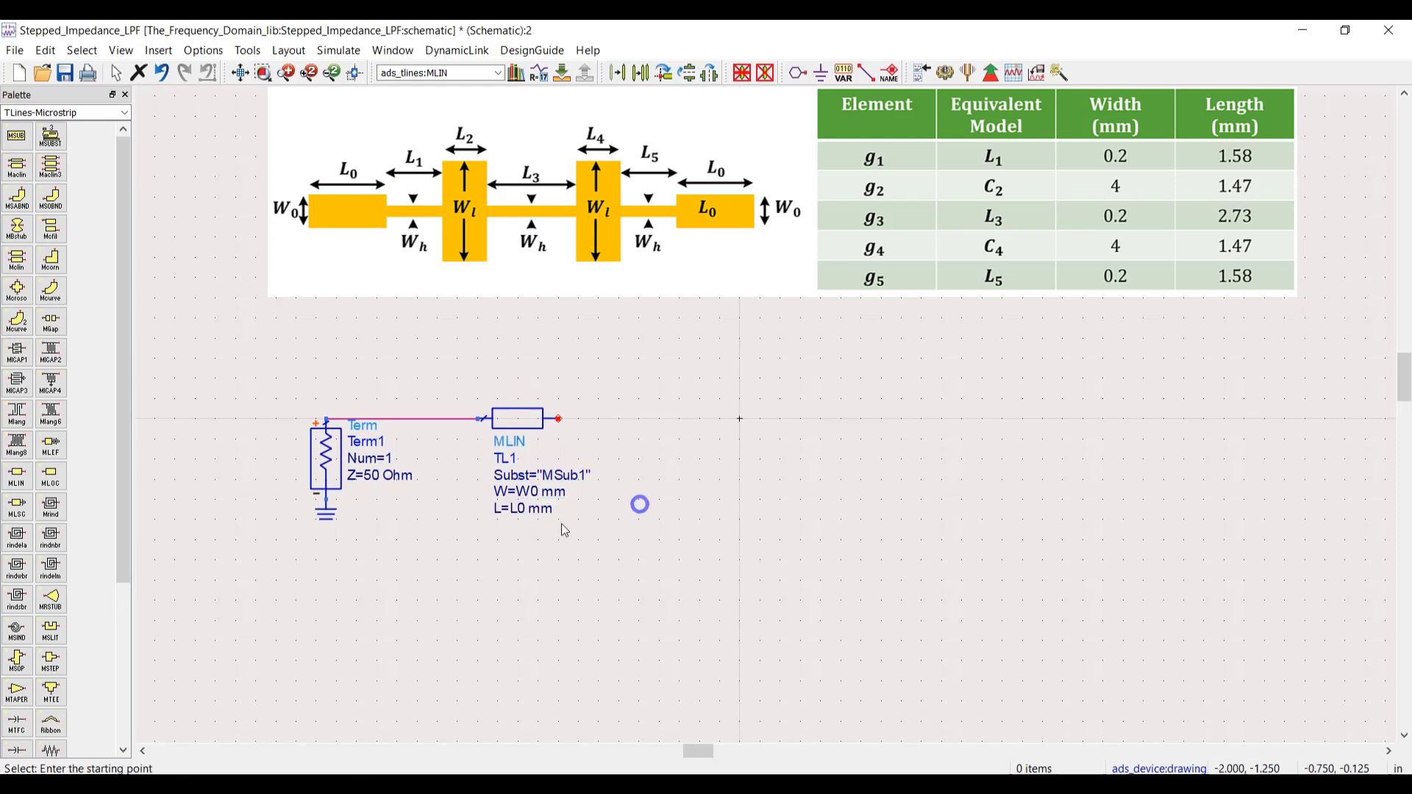
Place an MSTEP width step and join it to TL1's right pin.
left_click(56, 669)
left_click(599, 418)
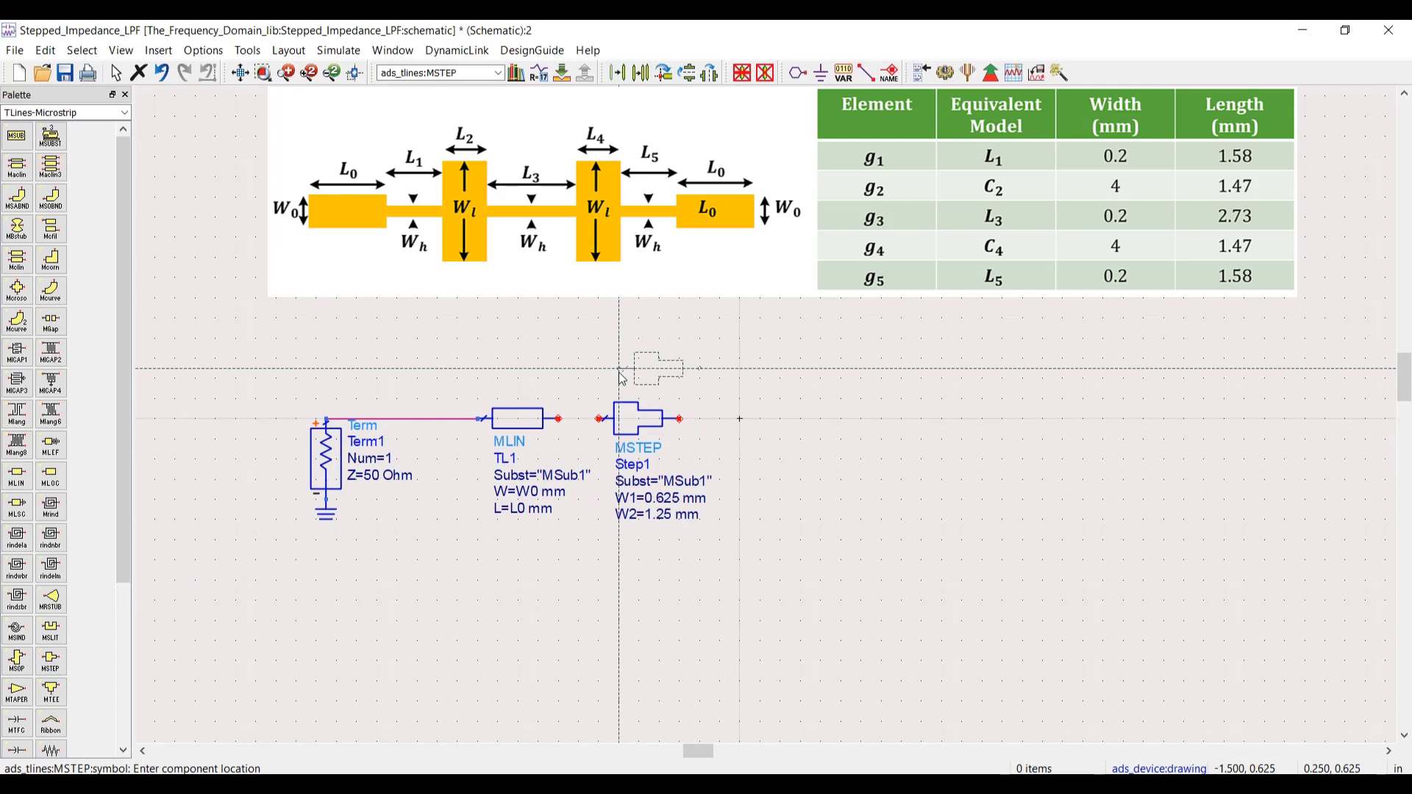
key("Escape")
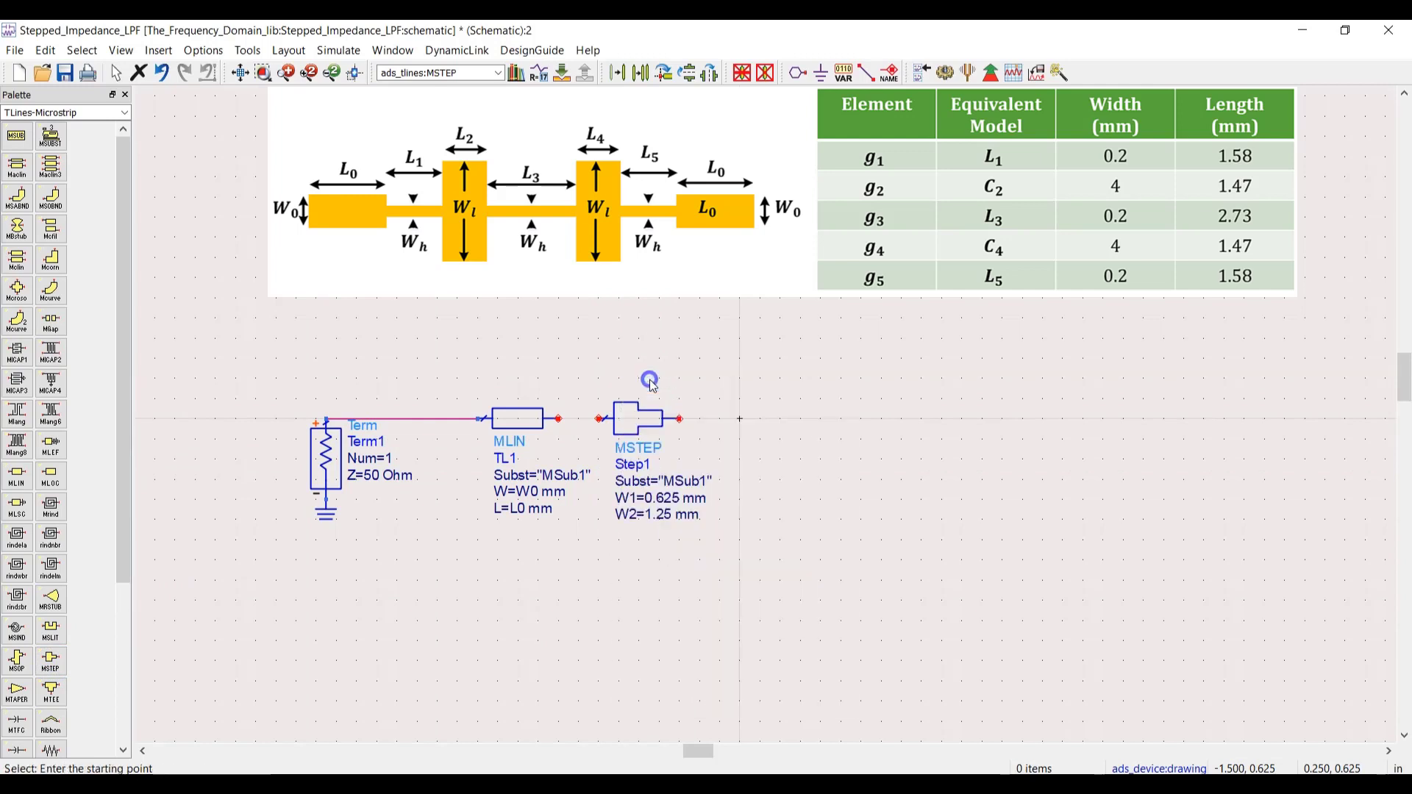
left_click(607, 425)
mouse_move(645, 422)
left_mouse_down()
mouse_move(605, 429)
mouse_move(645, 429)
left_mouse_up()
left_click(698, 342)
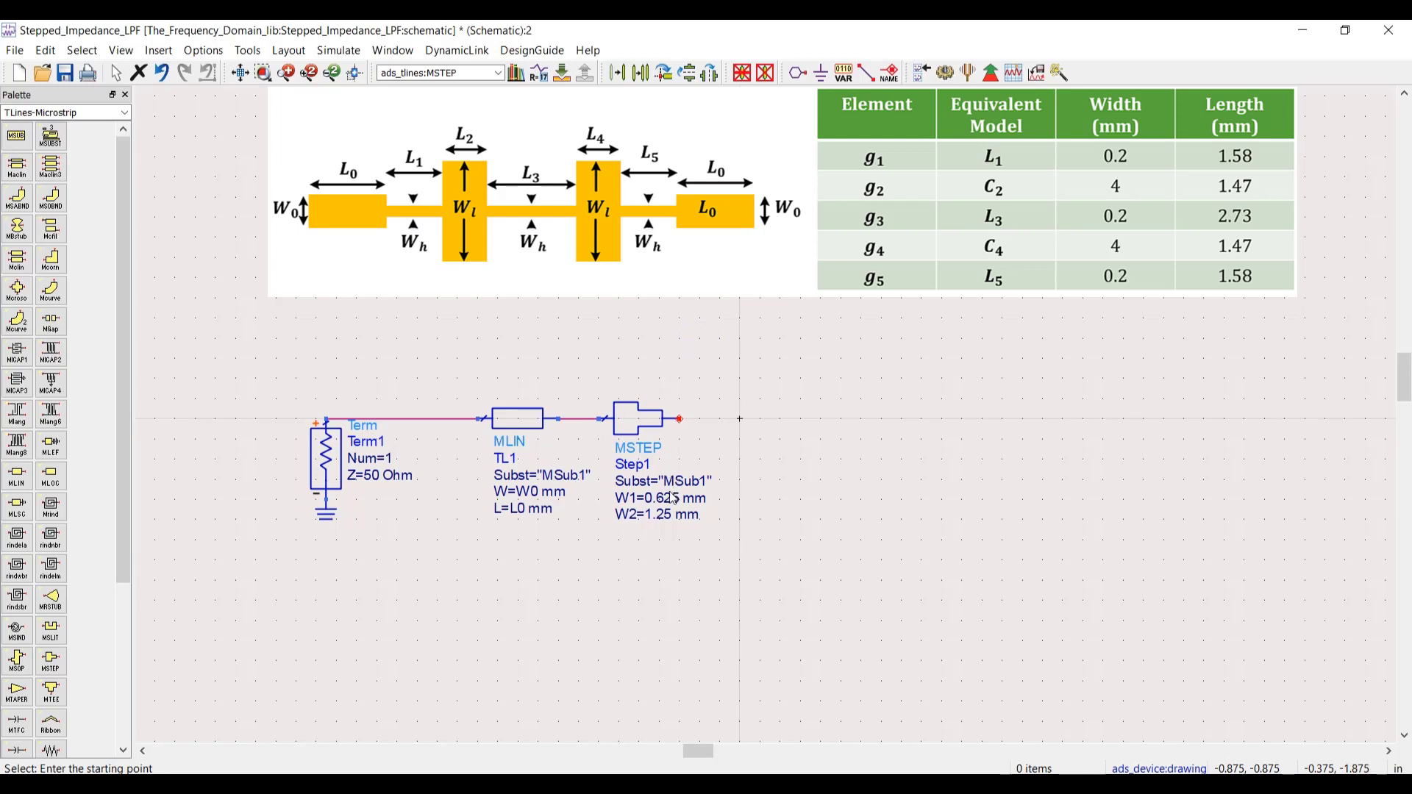
Set Step1's widths to W1=W0 and W2=Wh.
left_click(662, 498)
left_click(662, 498)
type("W0")
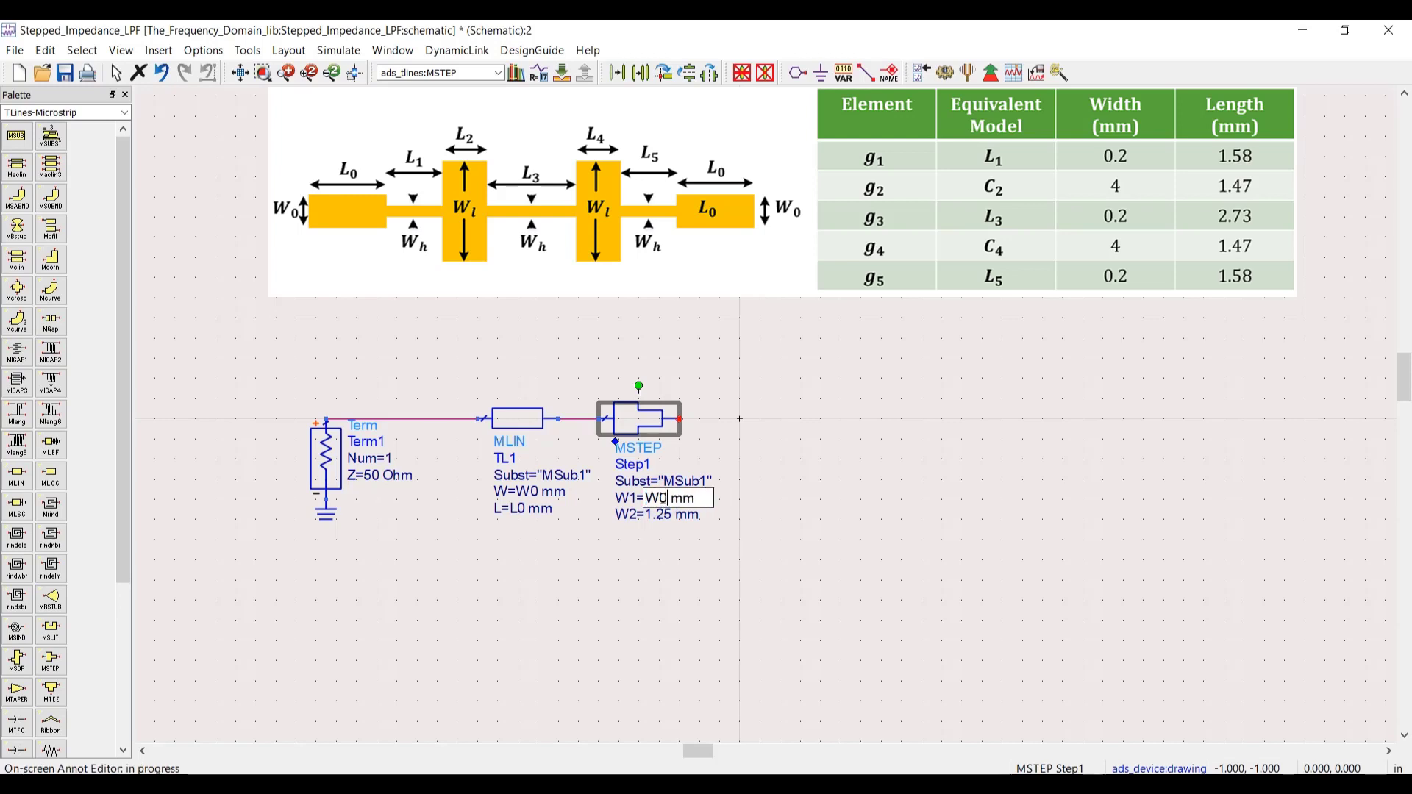
key("Tab")
type("Wh")
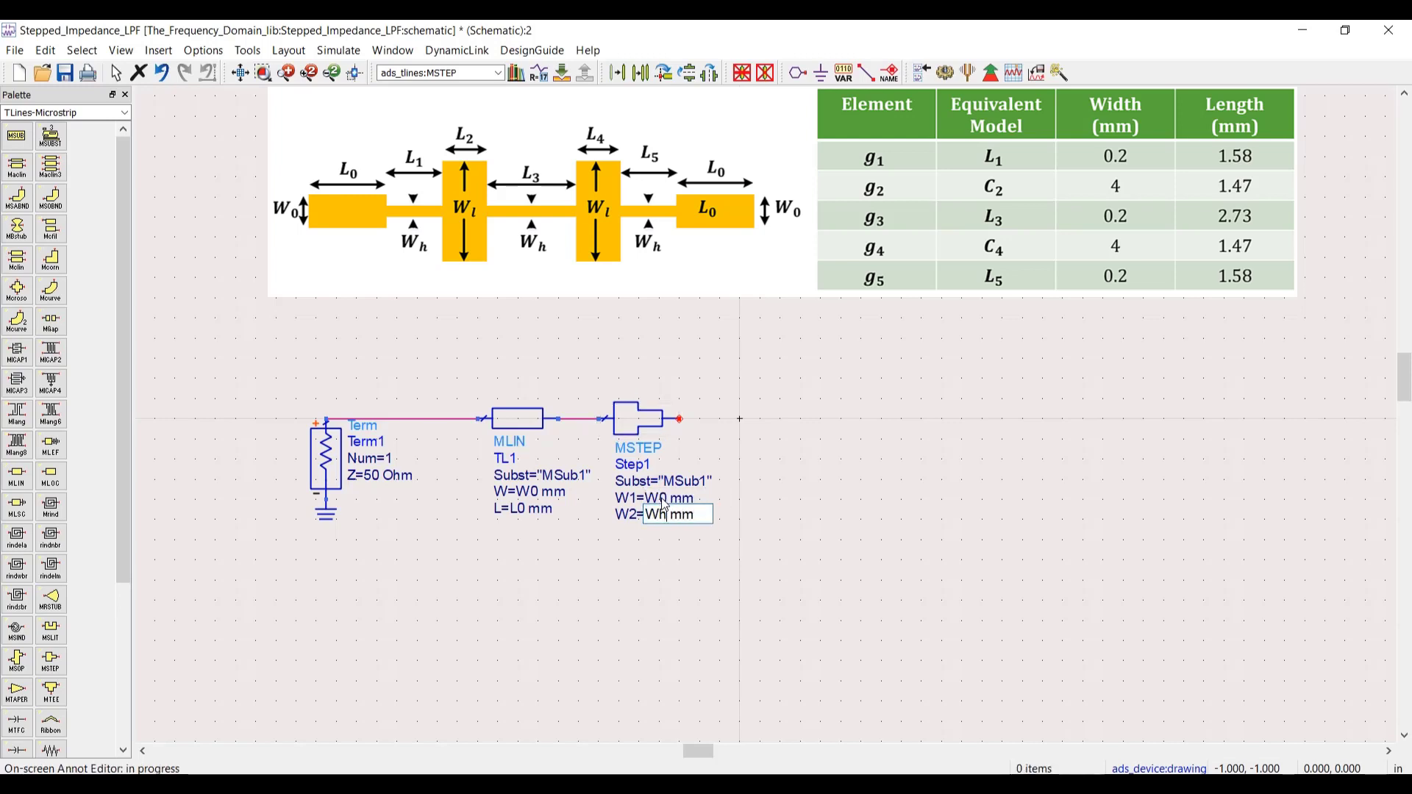
key("Return")
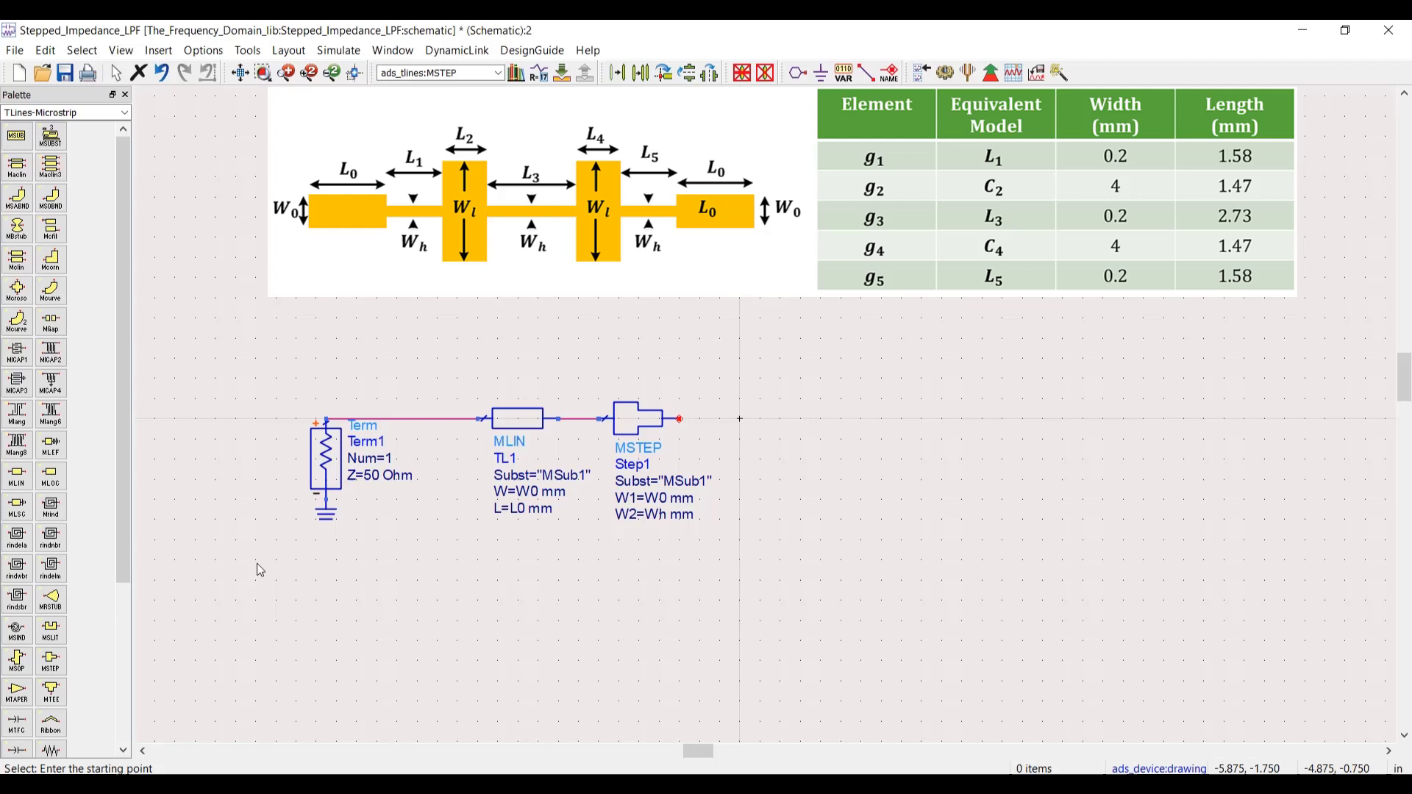
Place microstrip line TL2 right after the step.
left_click(16, 482)
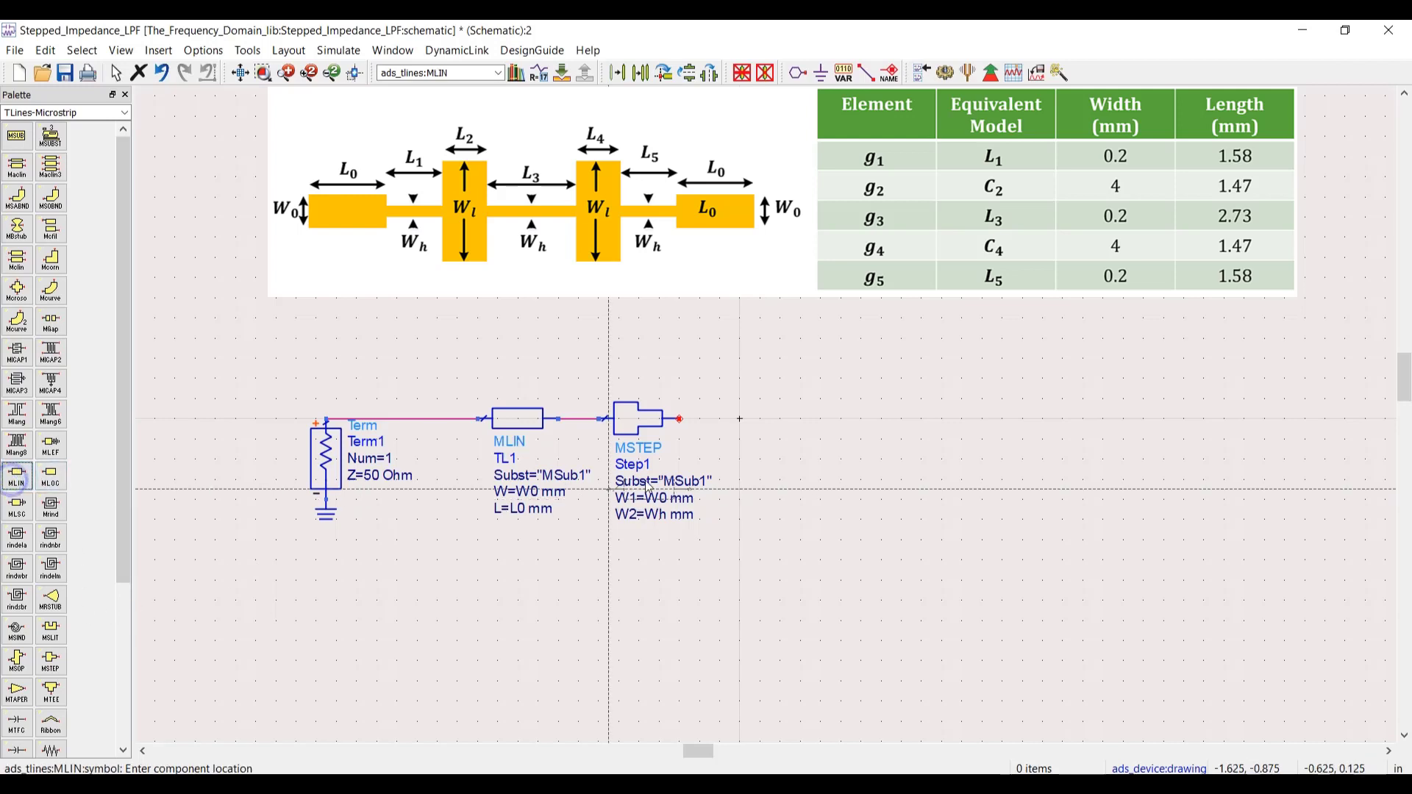
left_click(682, 419)
right_click(739, 358)
left_click(770, 366)
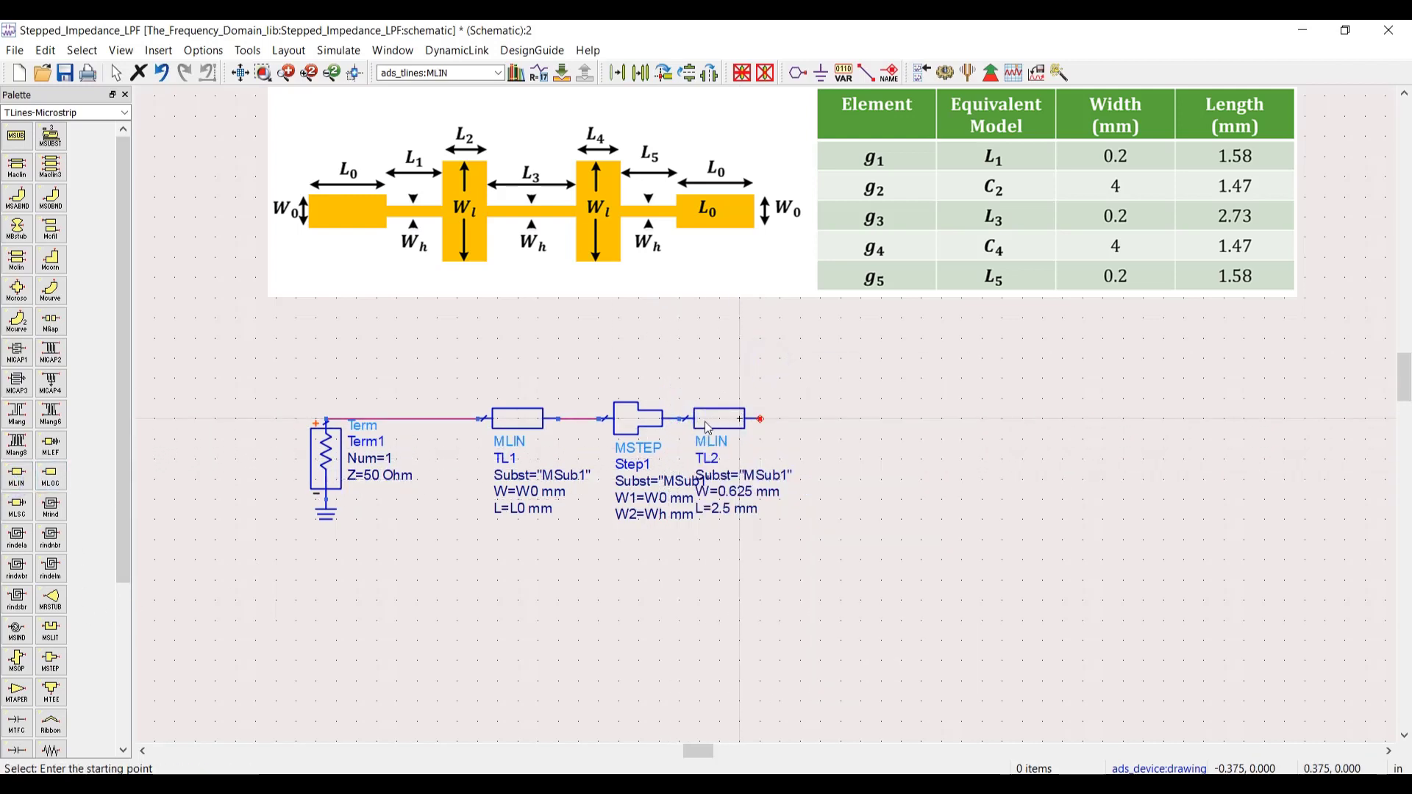
left_click(751, 425)
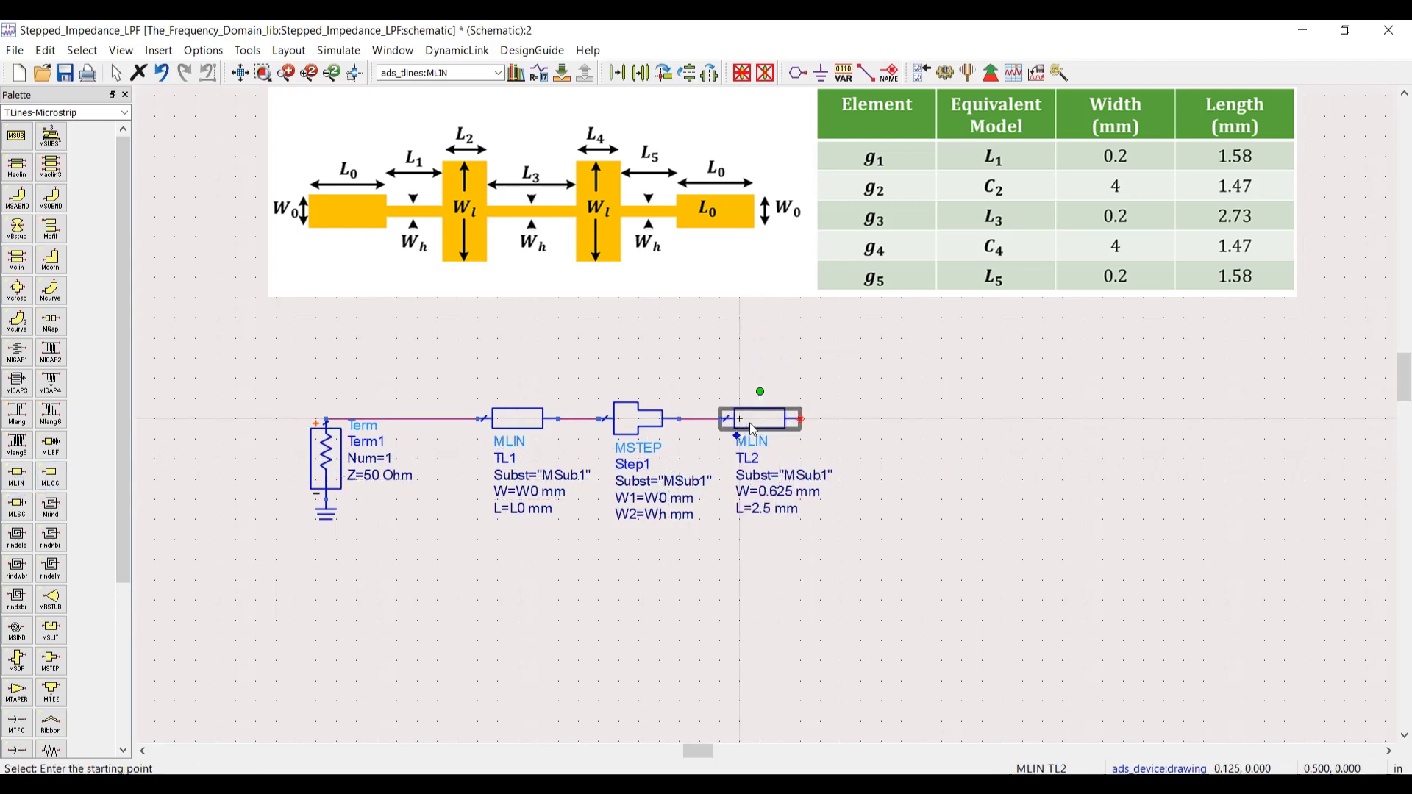
Set TL2's width to Wh and length to L1.
double_click(778, 492)
type("Wh")
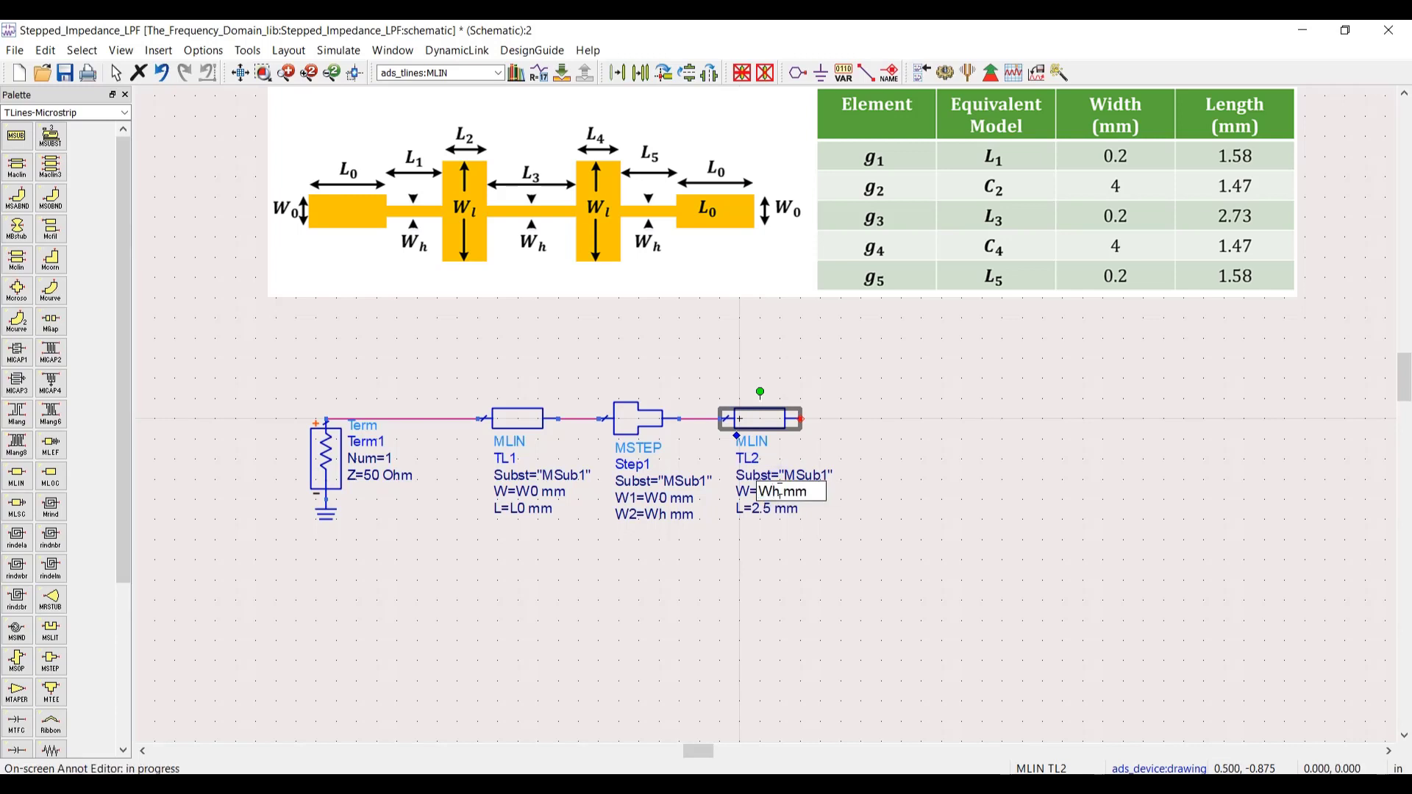
key("Tab")
type("L")
key("BackSpace")
type("L1")
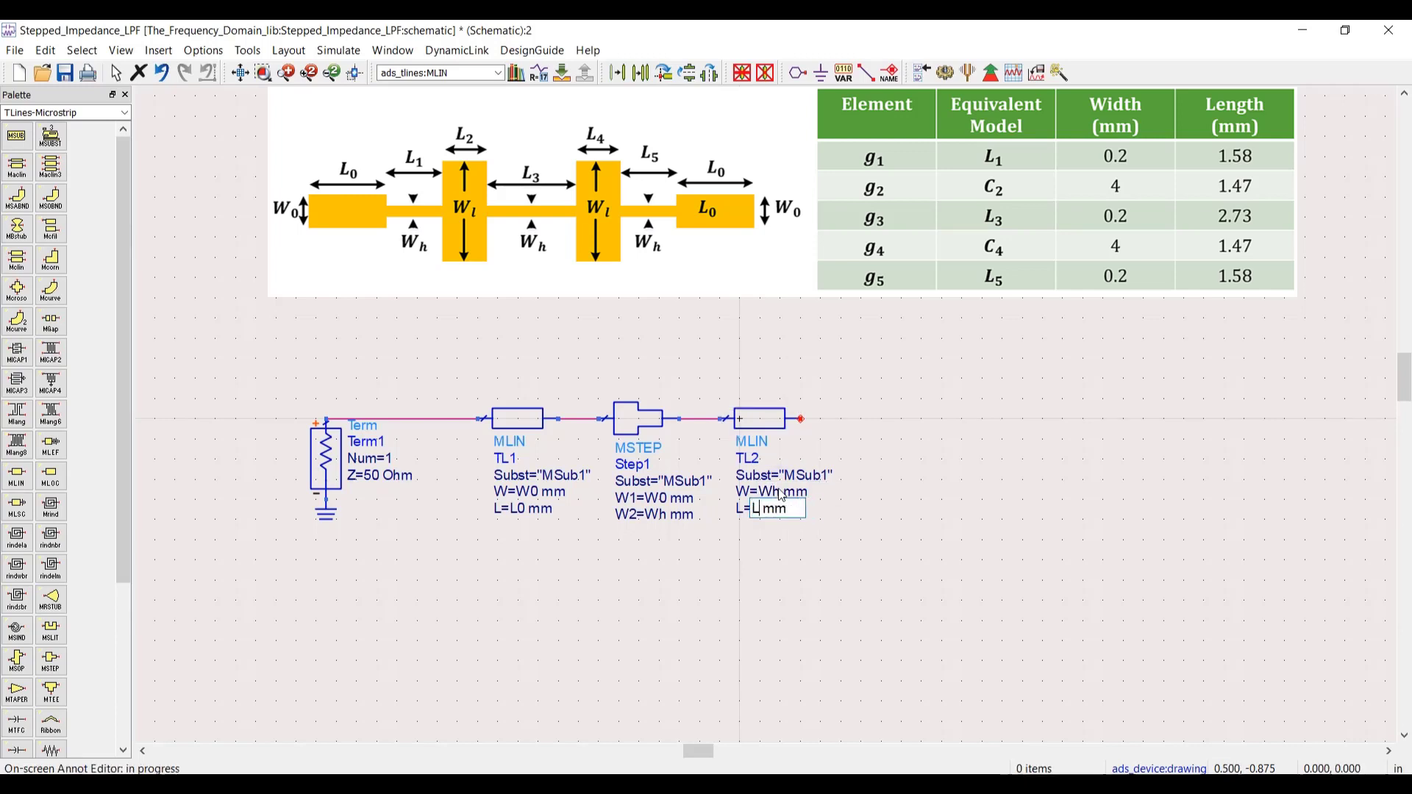
left_click(831, 570)
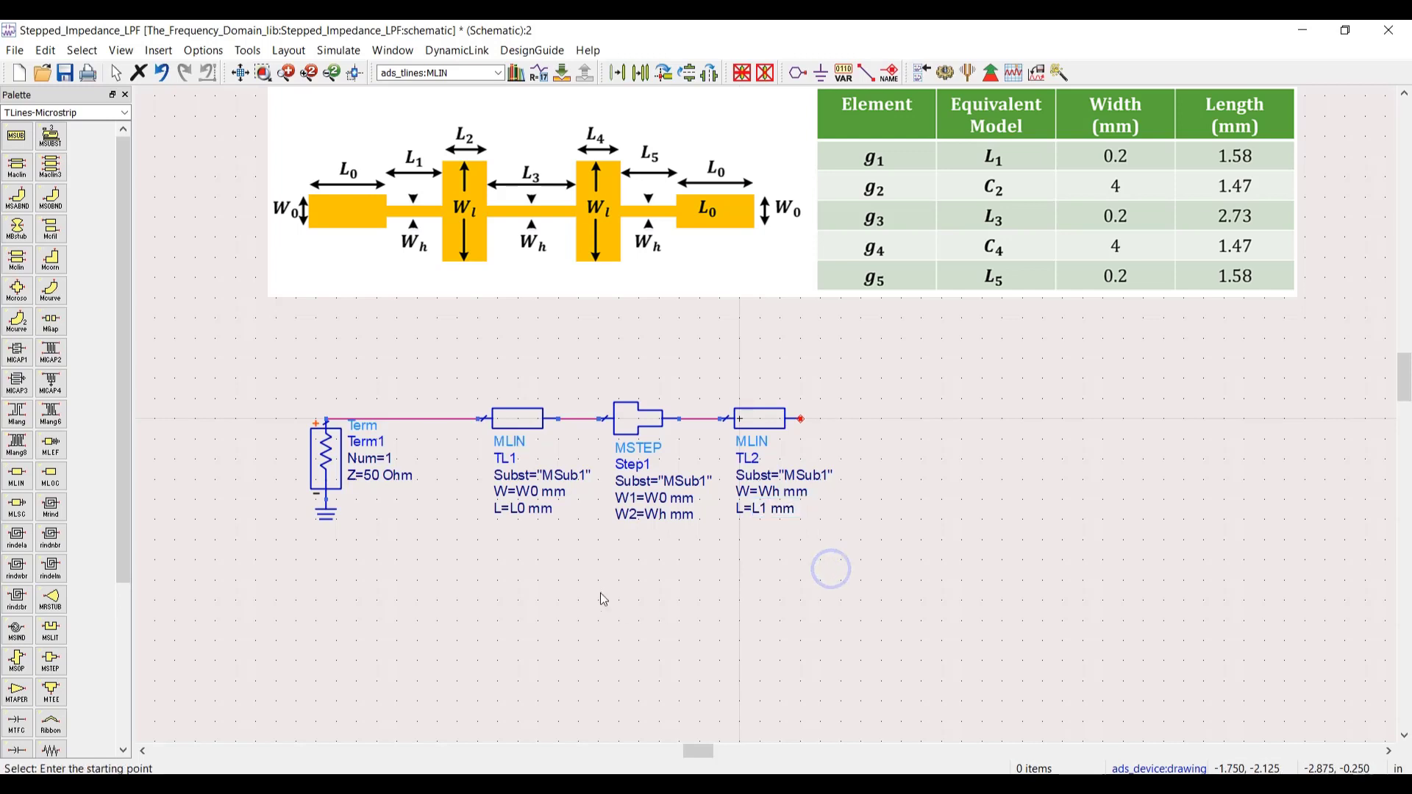
Copy the Step1 and TL2 pair and paste it after TL2.
left_click_drag(550, 580, 870, 330)
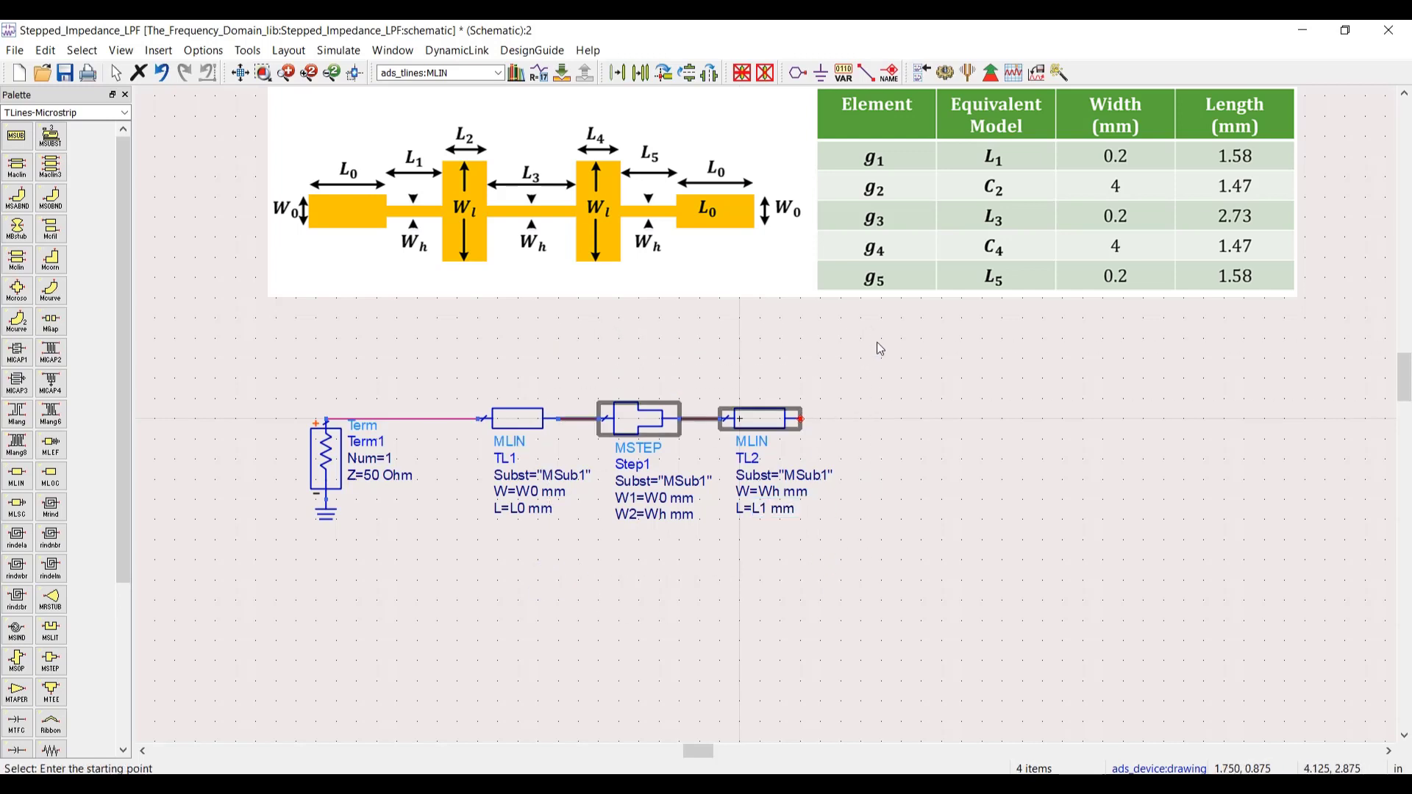
key("ctrl+c")
key("ctrl+v")
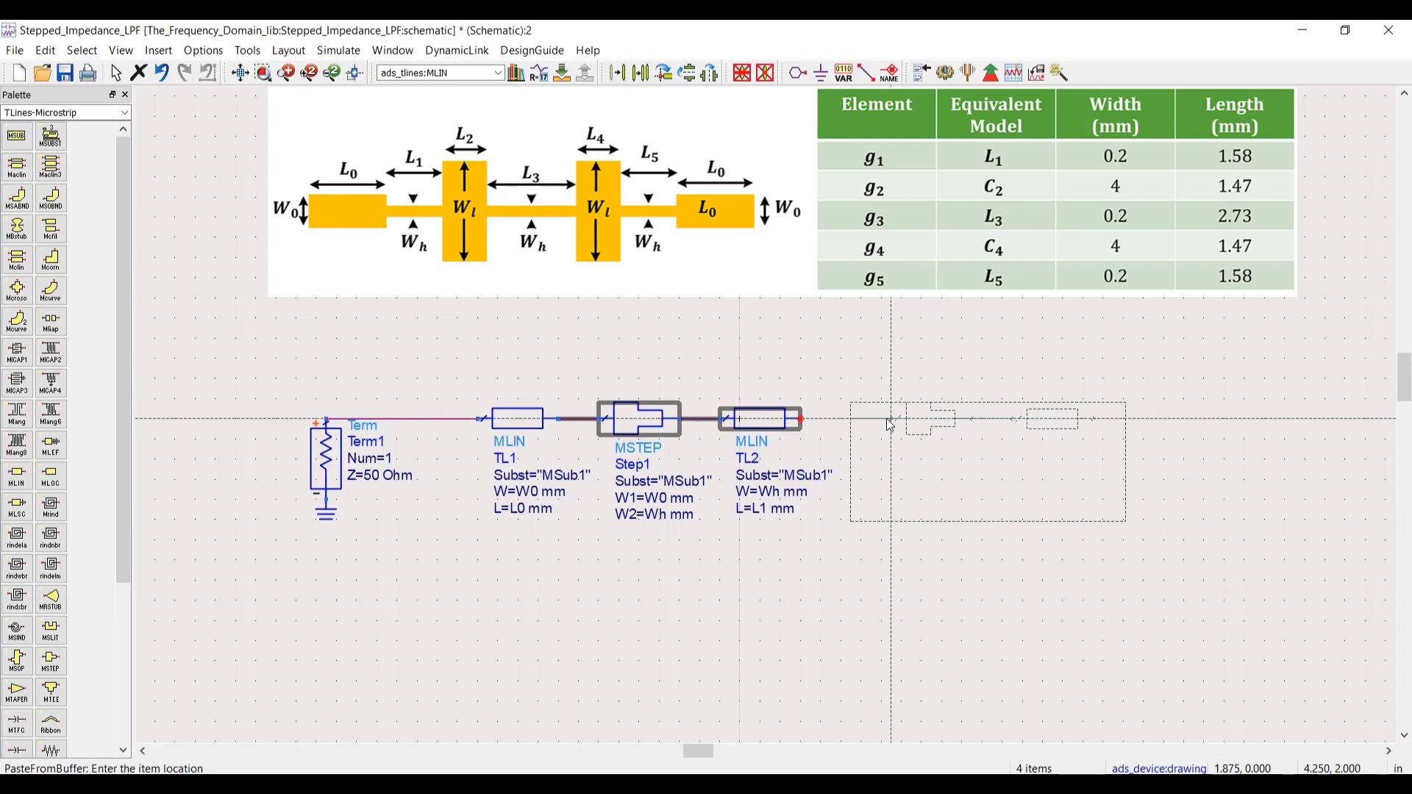
left_click(843, 420)
right_click(909, 314)
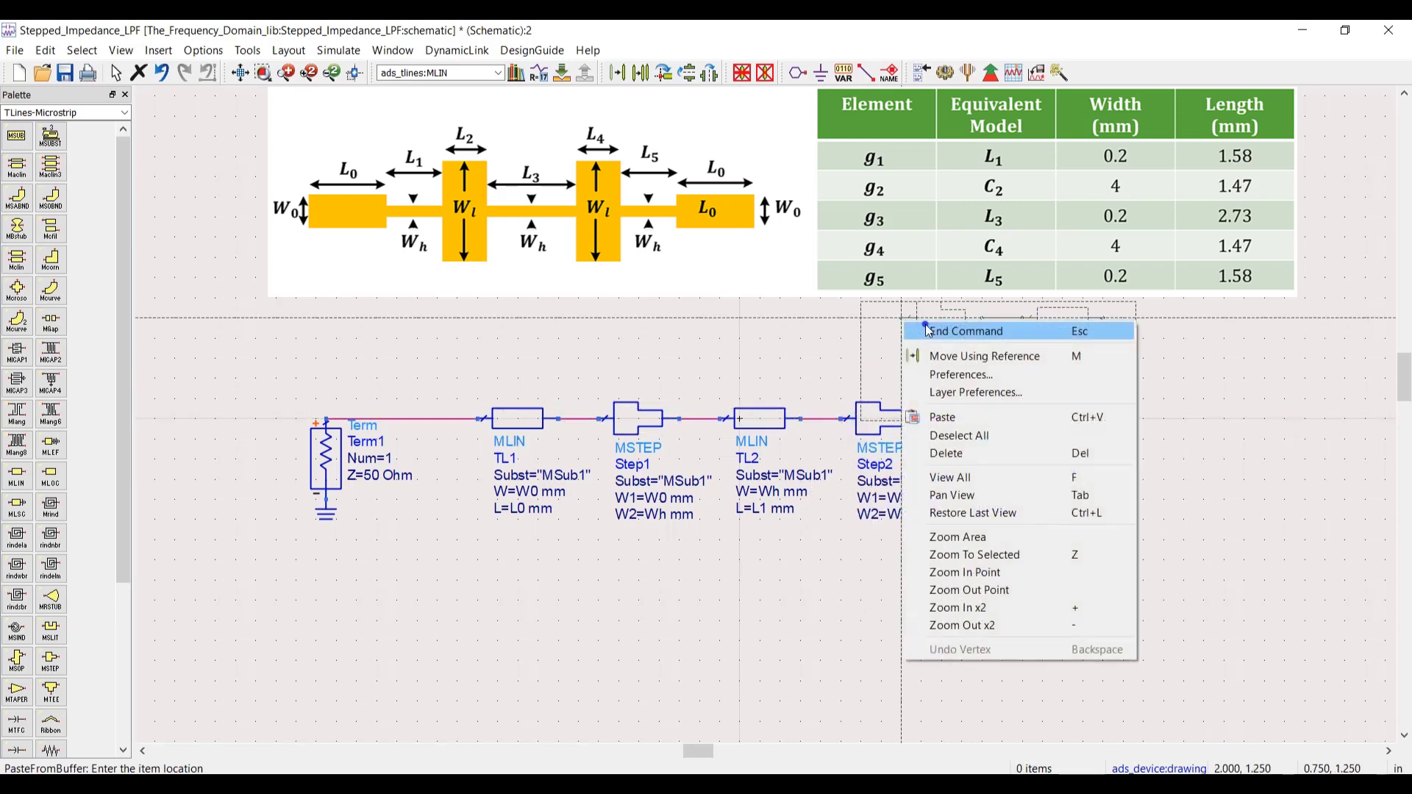
left_click(946, 328)
Change Step2's widths to W1=Wh and W2=Wl.
left_click(851, 433)
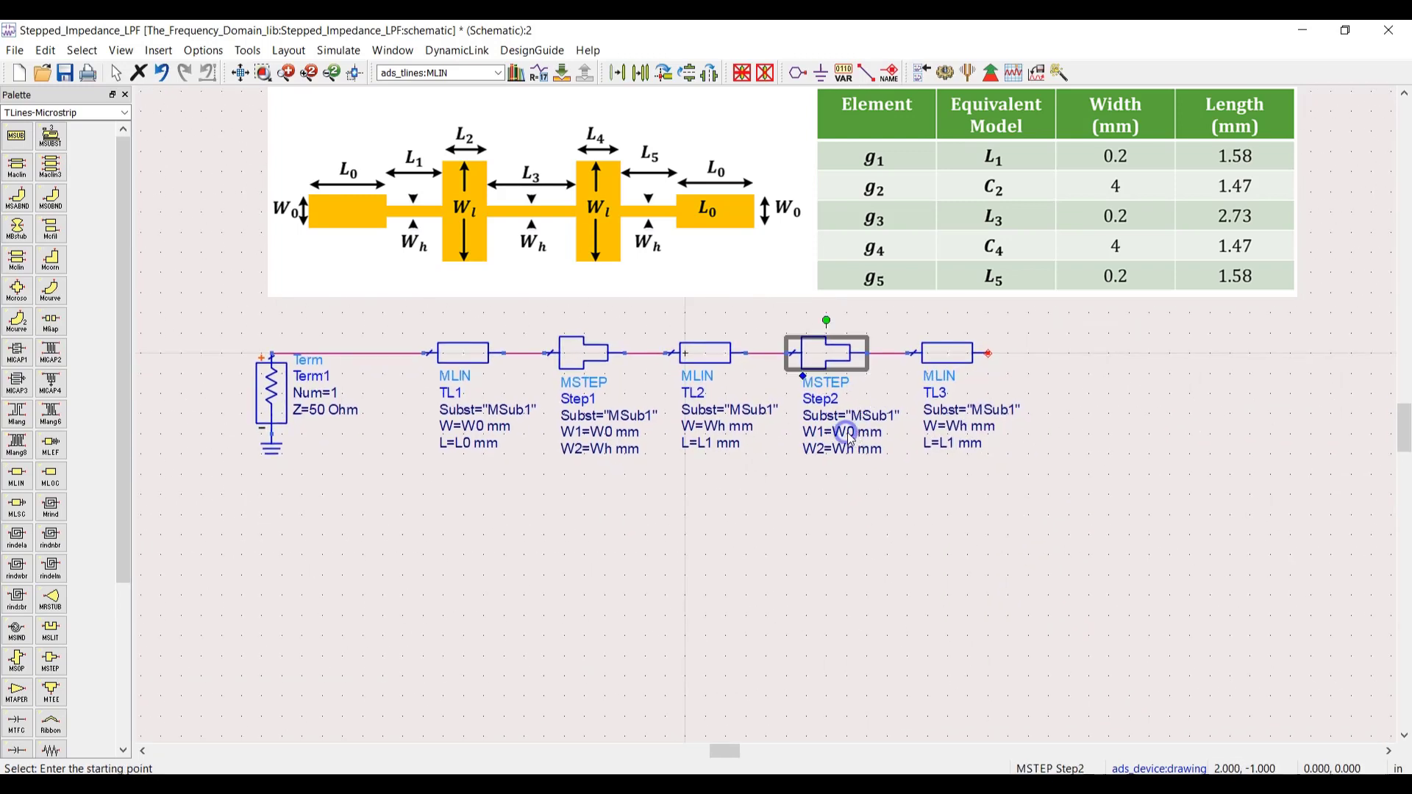
left_click(851, 432)
left_click_drag(845, 432, 851, 433)
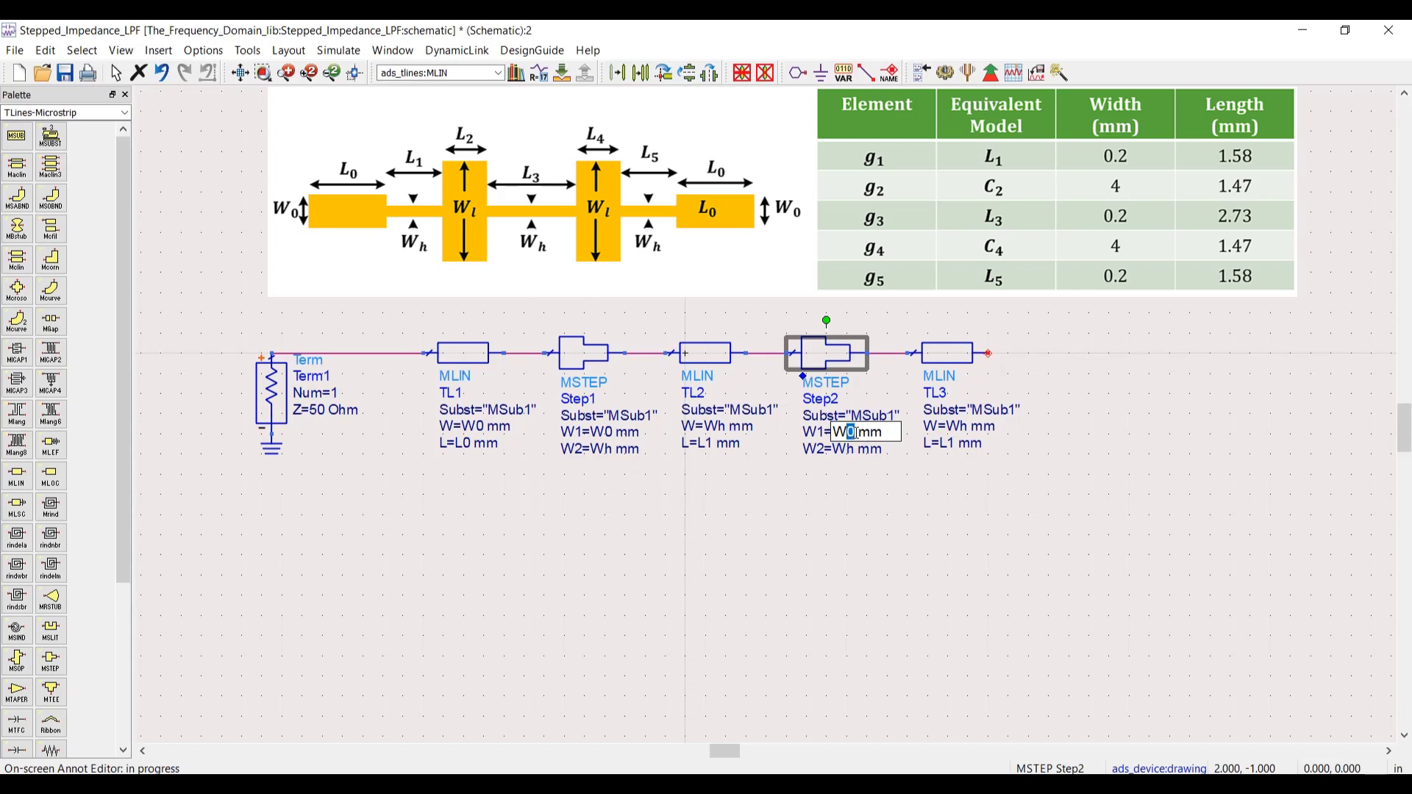
type("h")
key("Tab")
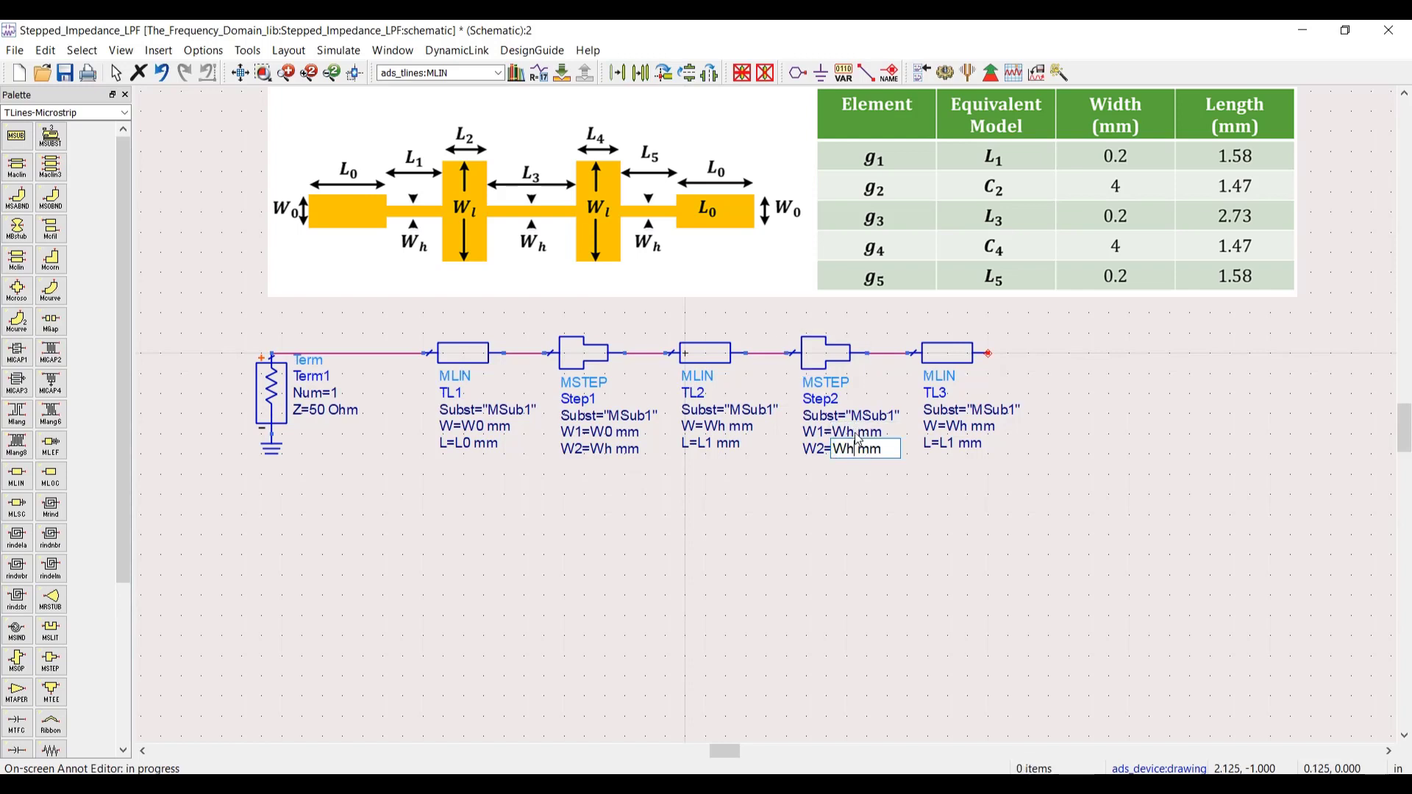
key("BackSpace")
type("l")
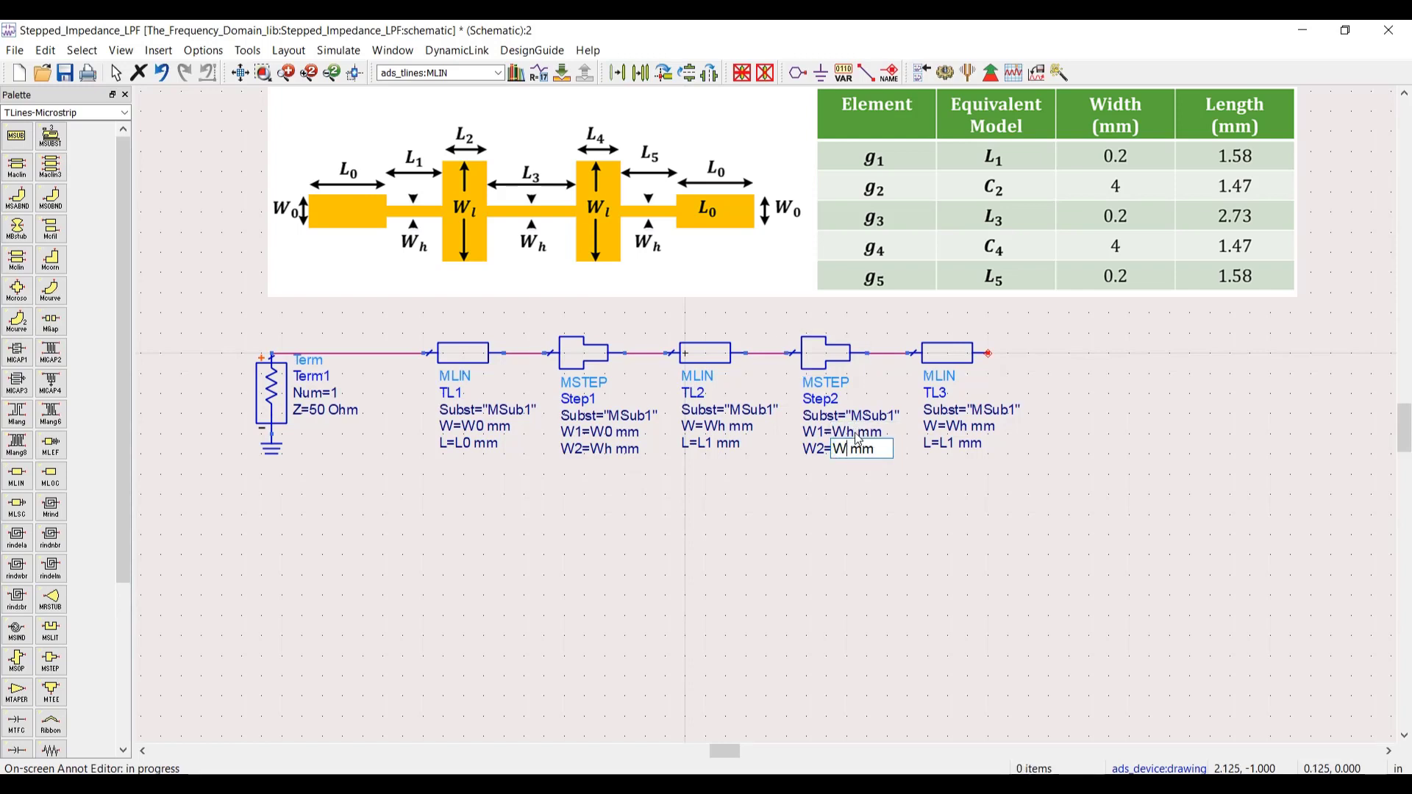
key("Return")
Set TL3's width to Wl and length to L2.
left_click(955, 432)
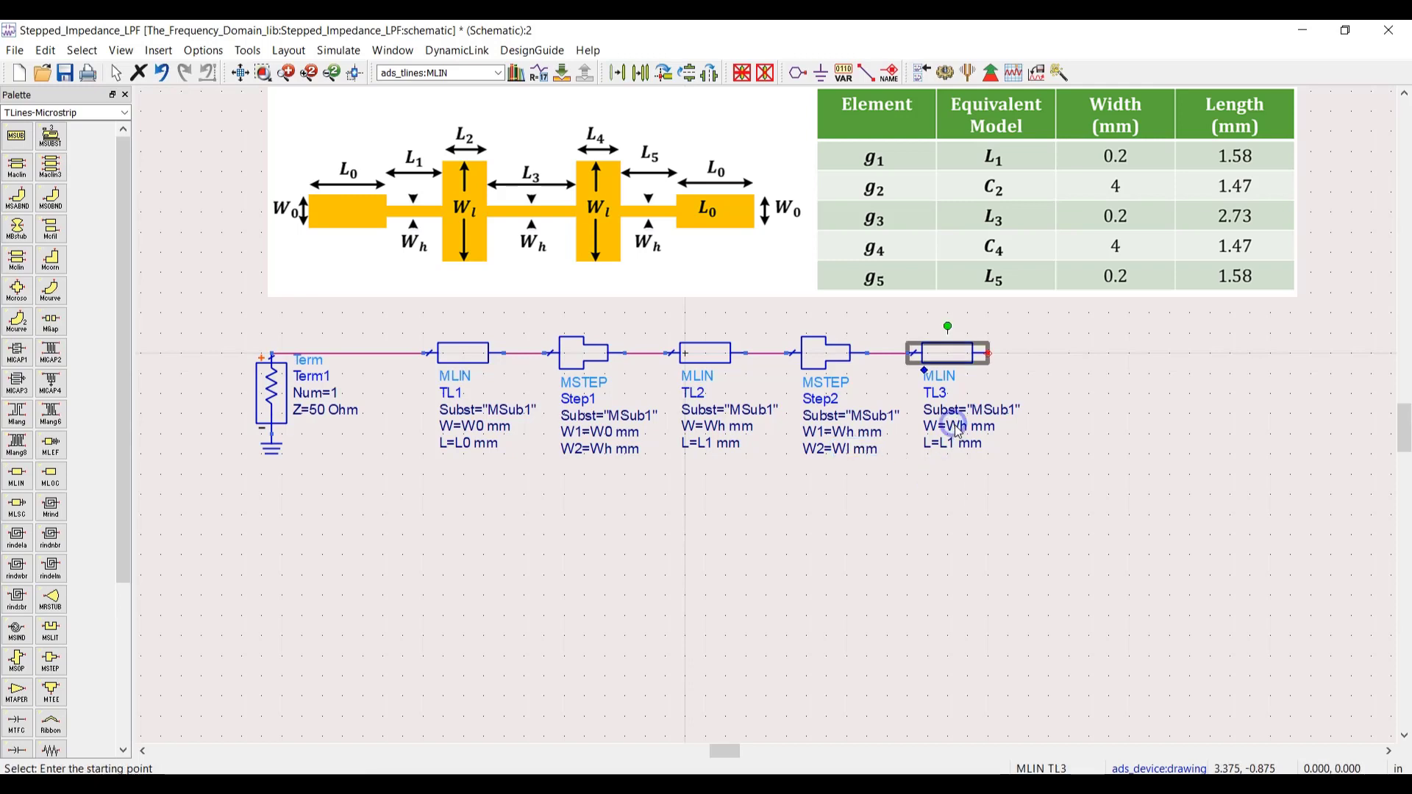
left_click(960, 428)
type("l")
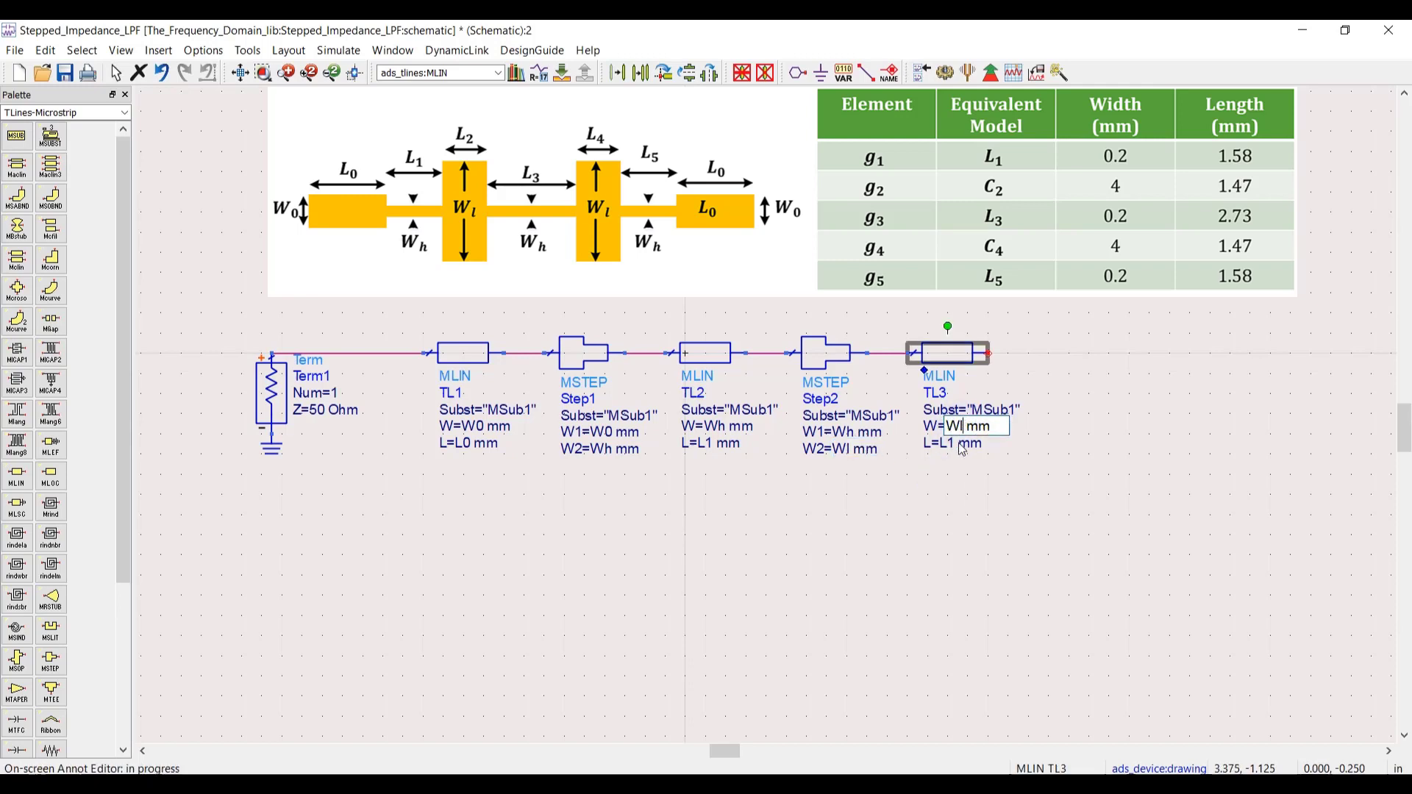
key("Return")
left_click(950, 444)
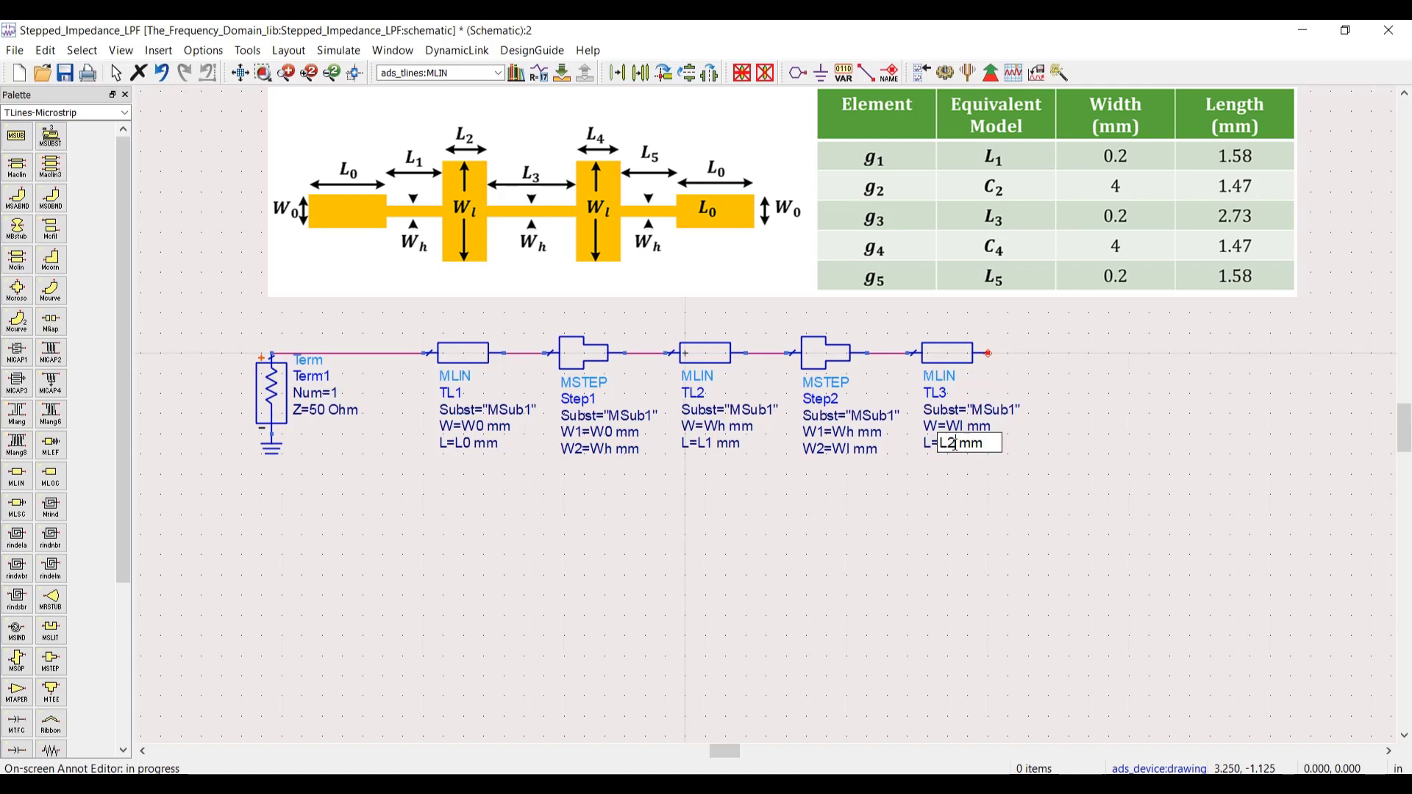
type("2")
key("Return")
scroll(958, 505, "right", 2)
Paste another step-and-line pair after TL3 and set Step3's W1 to Wl.
key("ctrl+v")
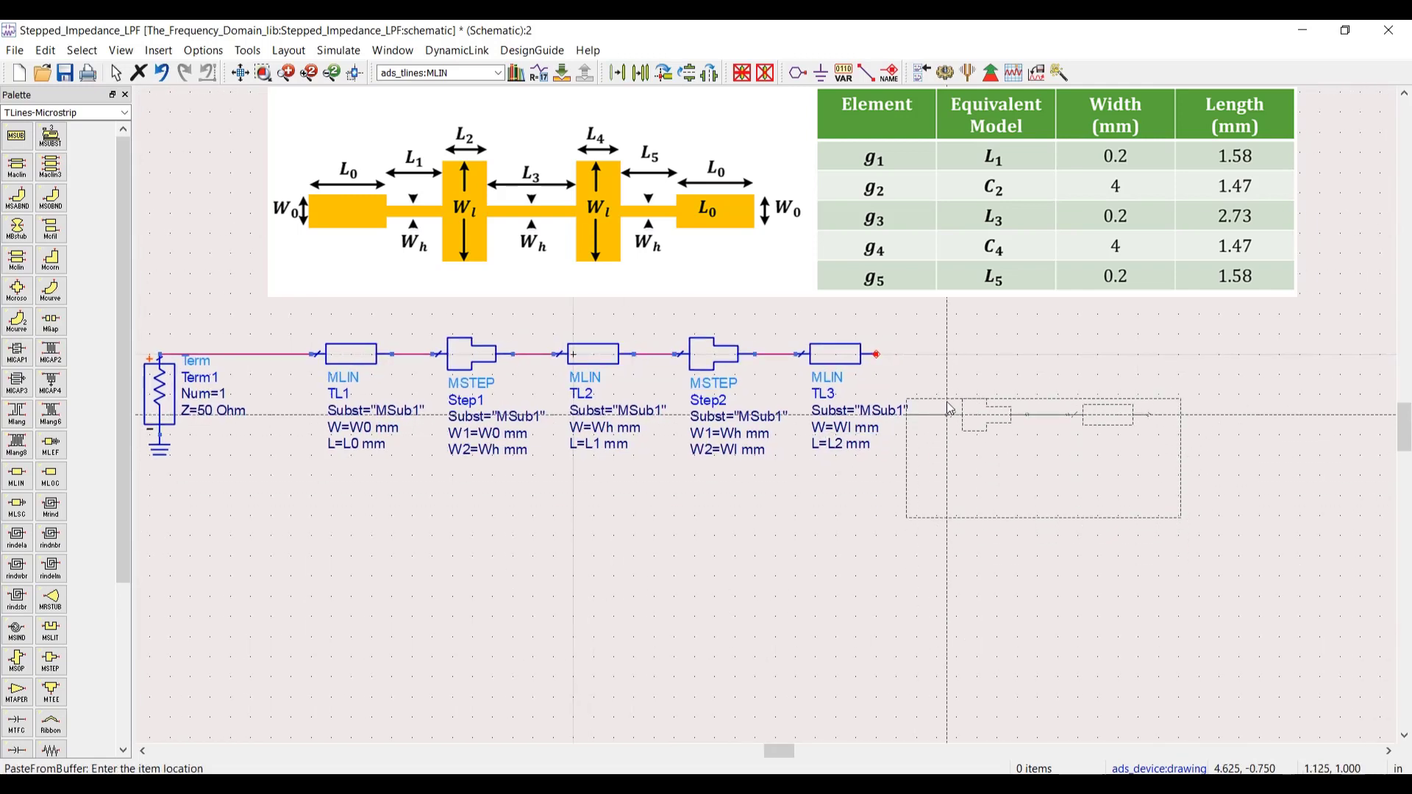
left_click(918, 344)
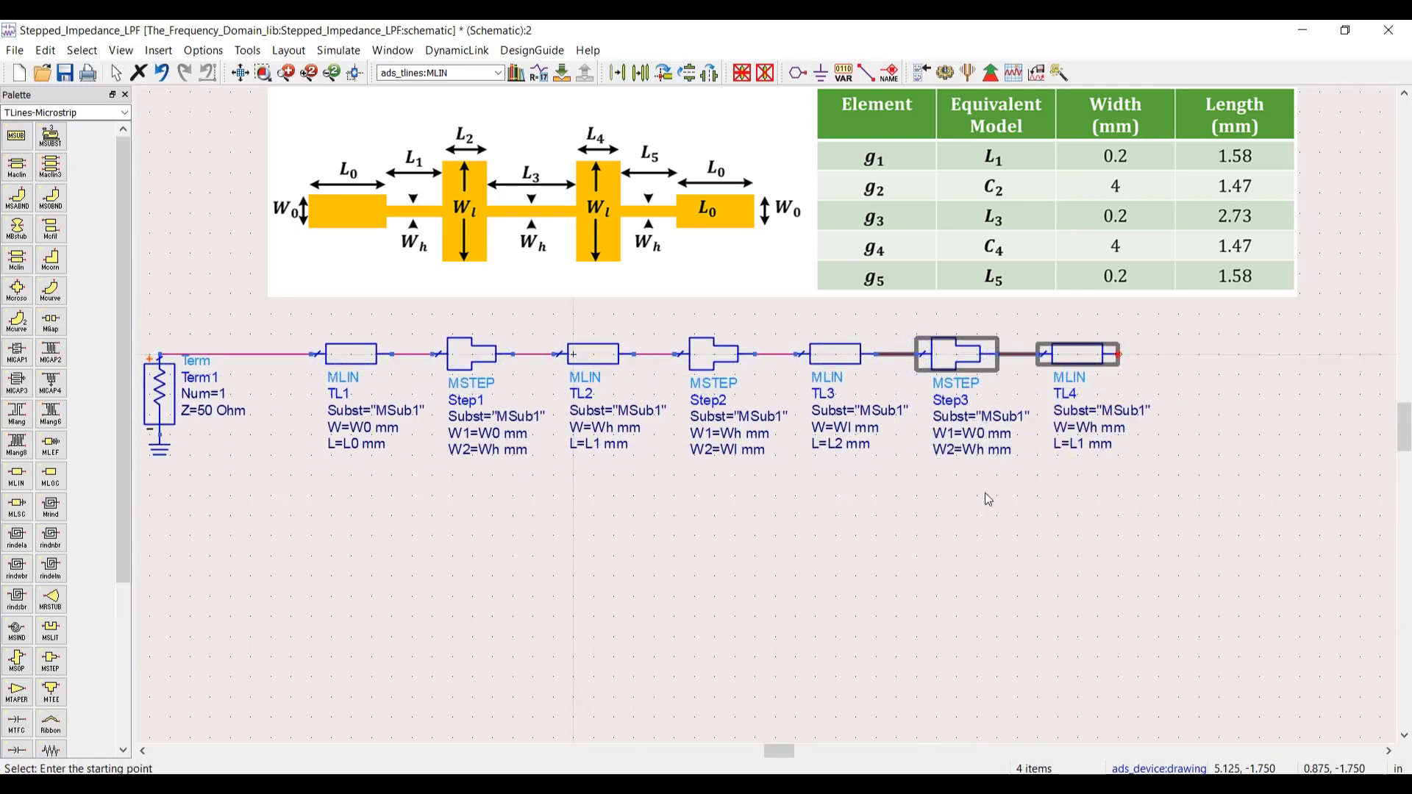
double_click(980, 433)
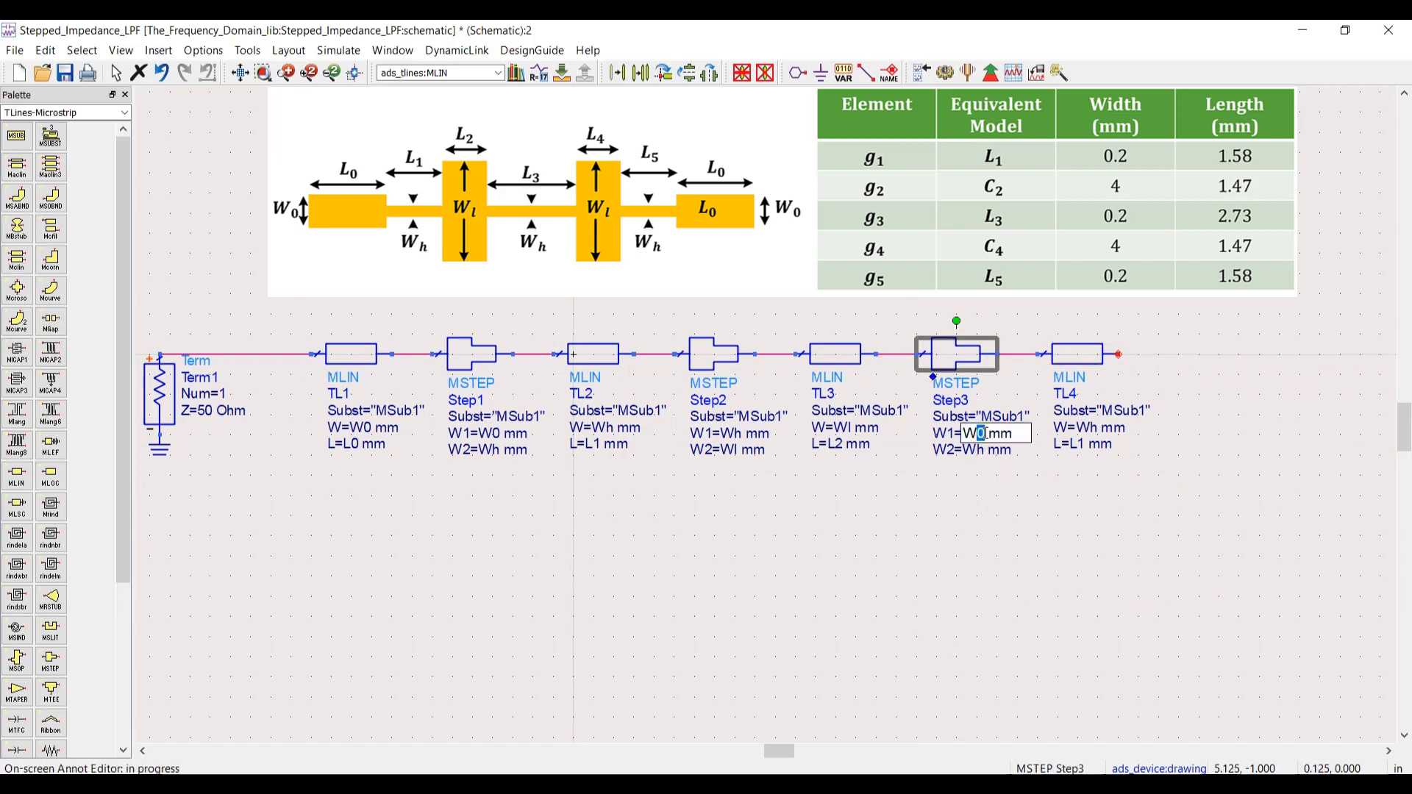
type("l")
key("Return")
Keep TL4's width at Wh and set its length to L3.
left_click(1086, 429)
double_click(1087, 428)
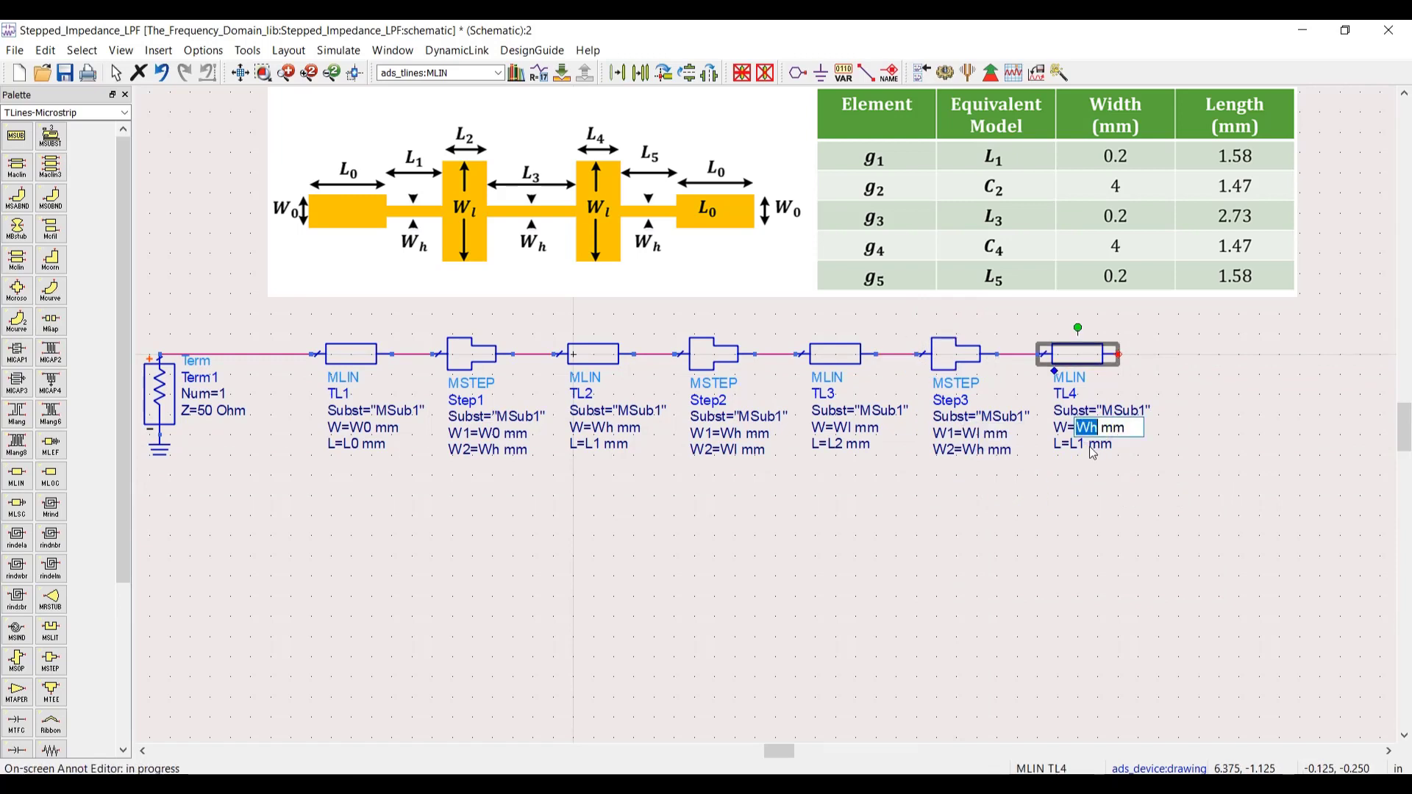
key("Tab")
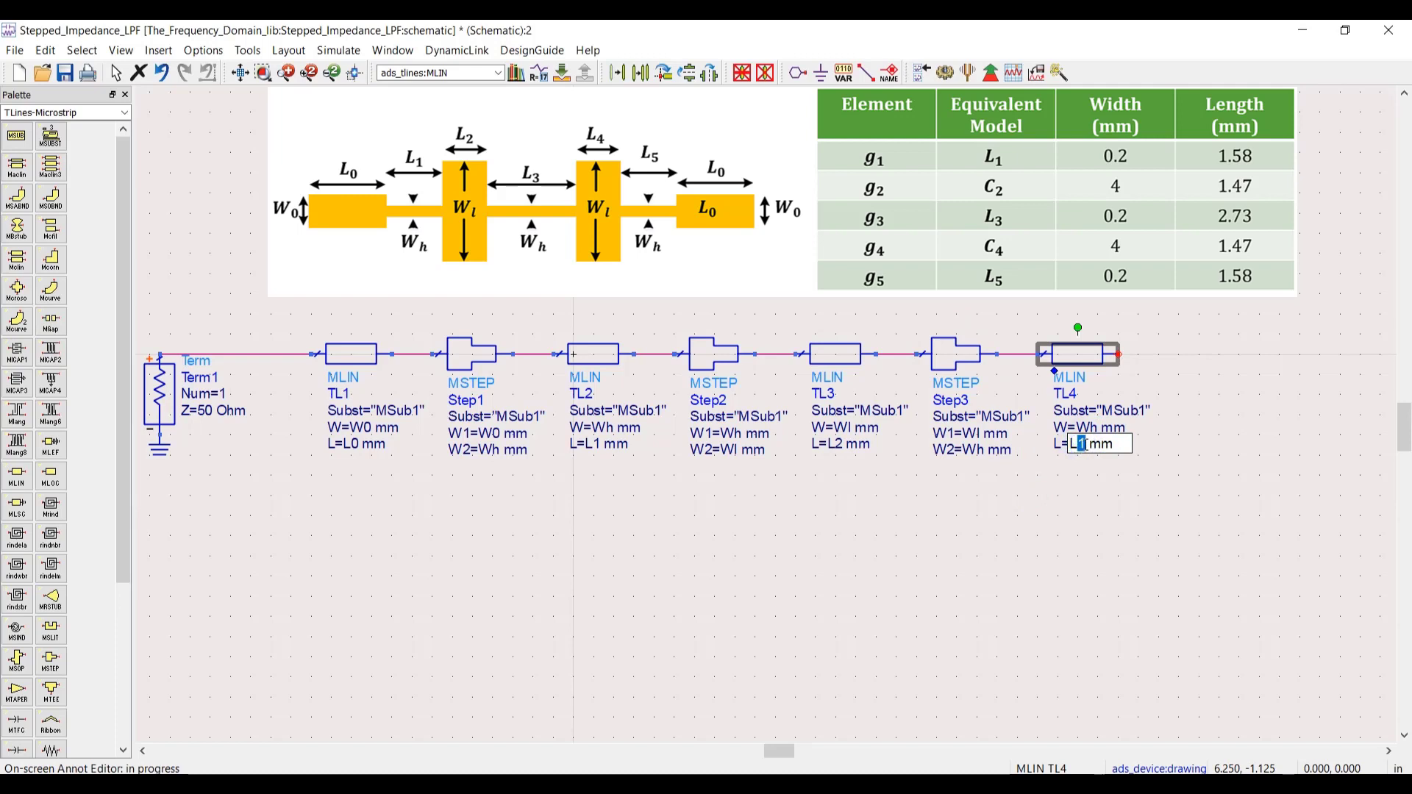
type("L3")
left_click(935, 497)
scroll(812, 460, "down", 1)
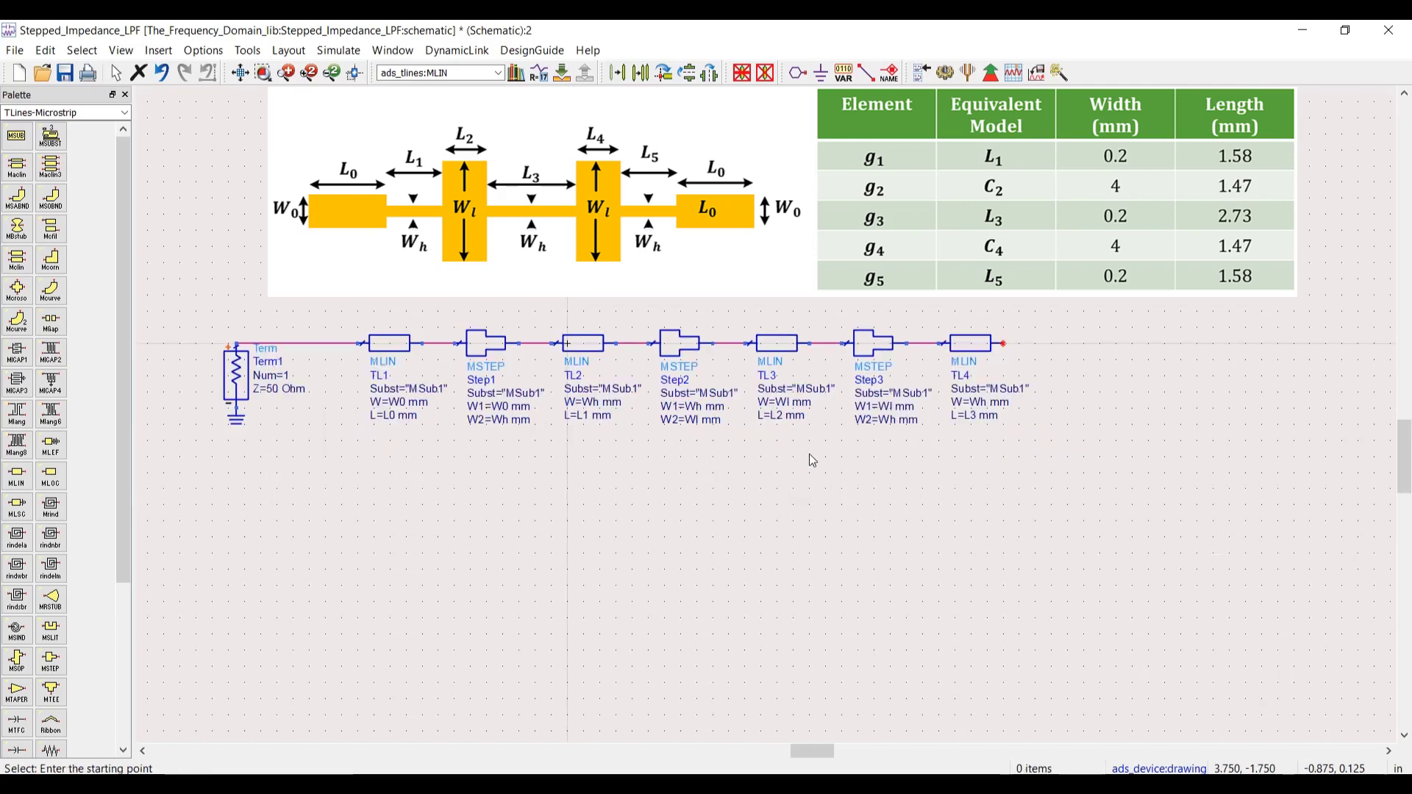
Copy the whole filter, mirror it about the Y axis, and attach it to TL4's end.
left_click_drag(189, 473, 960, 279)
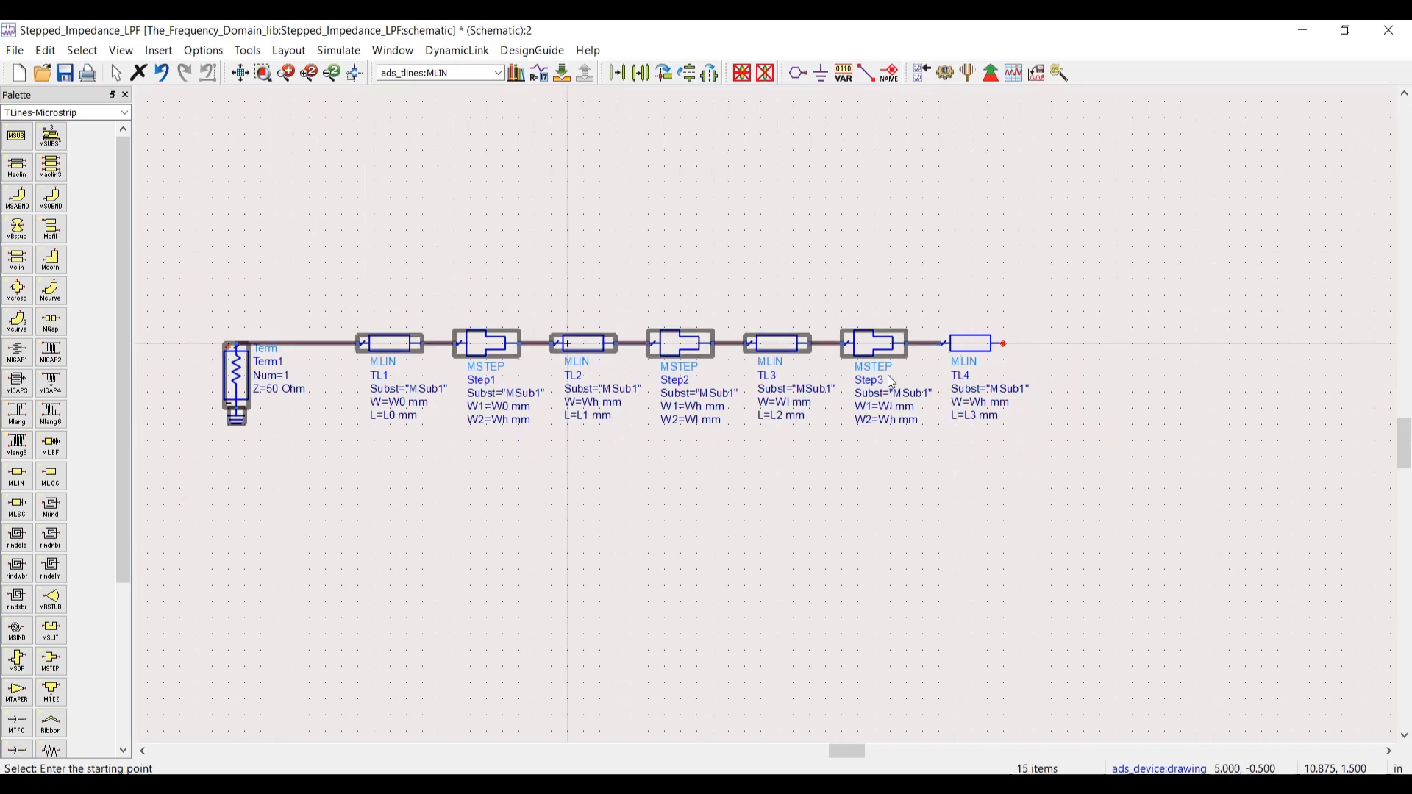
scroll(837, 392, "down", 1)
key("ctrl+c")
key("ctrl+v")
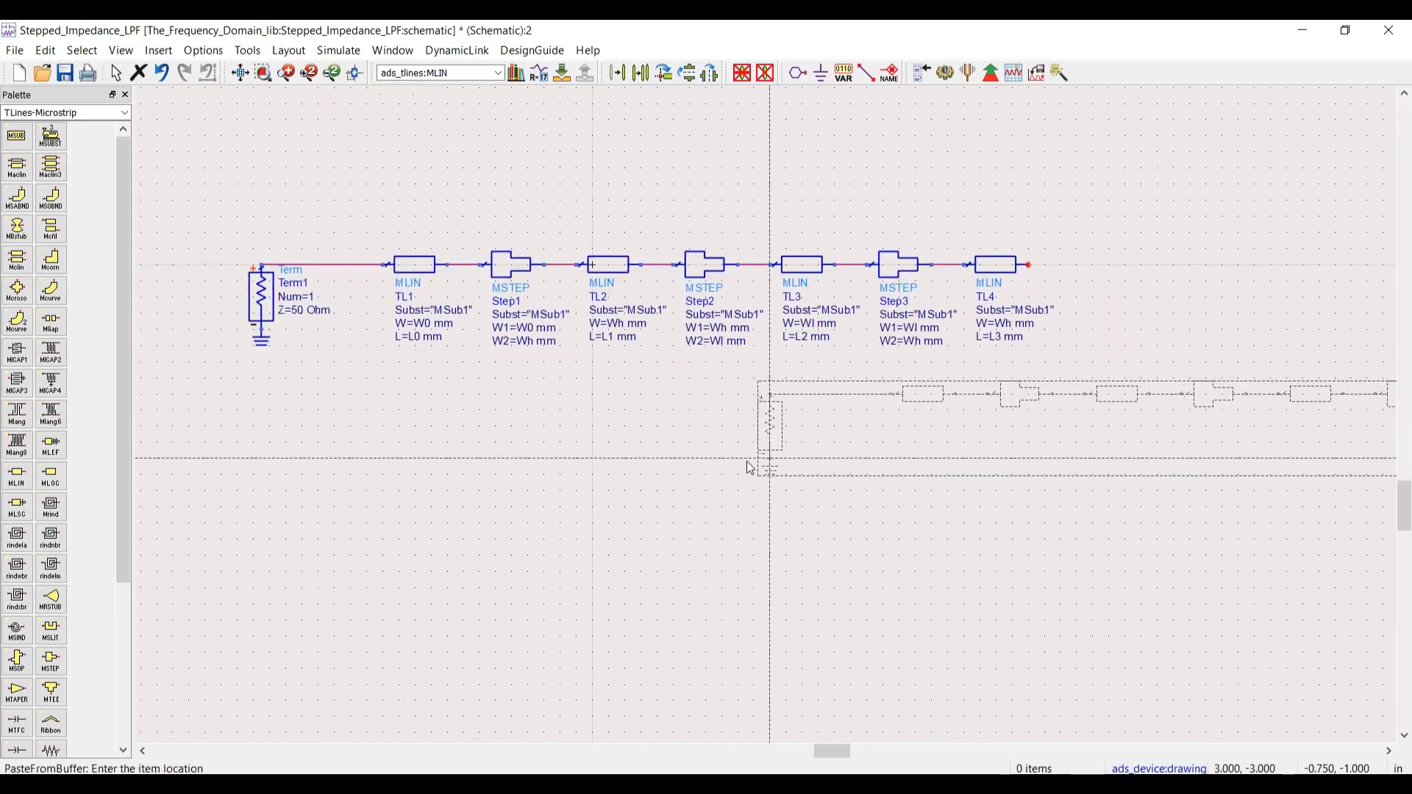
left_click(550, 531)
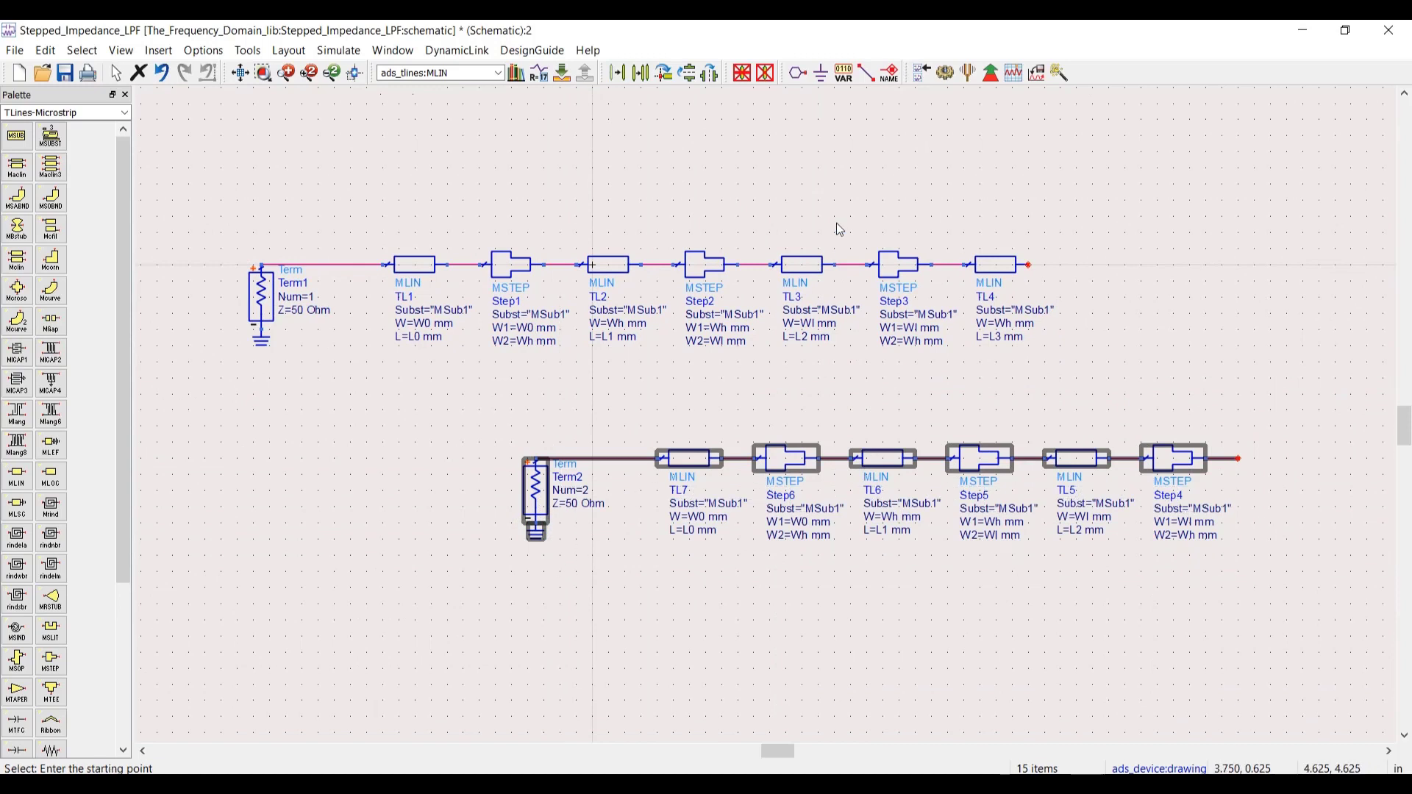
left_click(710, 73)
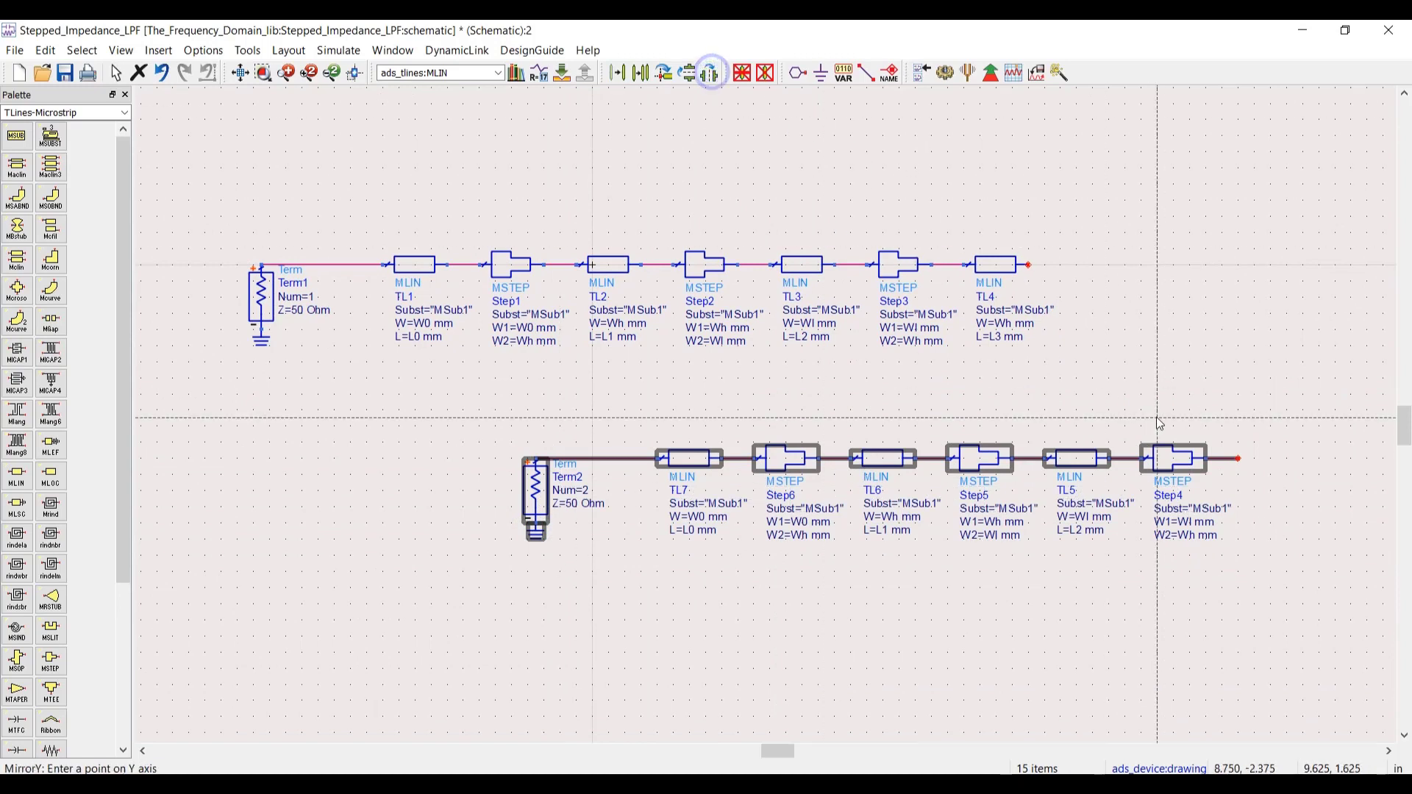
left_click(1240, 458)
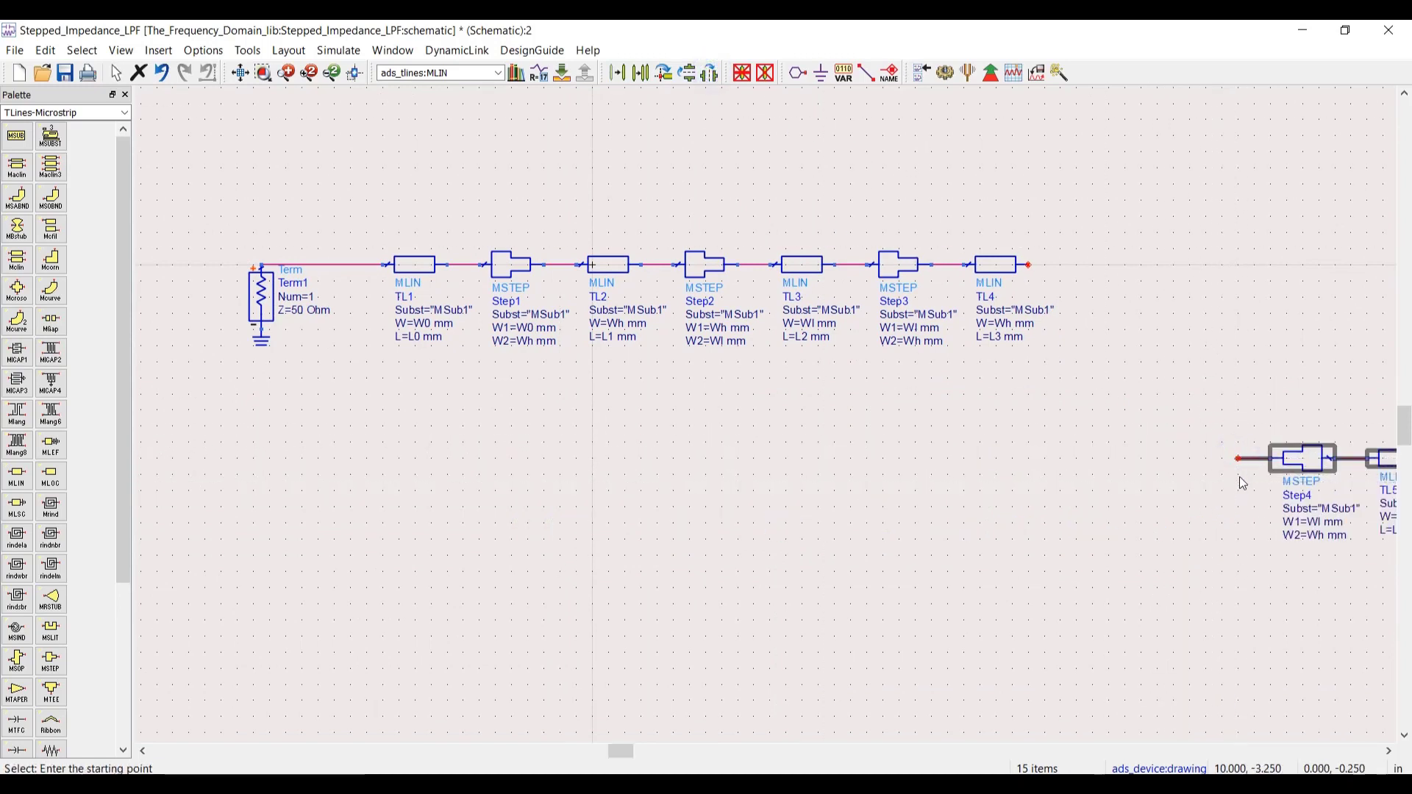
left_click_drag(1242, 467, 1033, 266)
key("f")
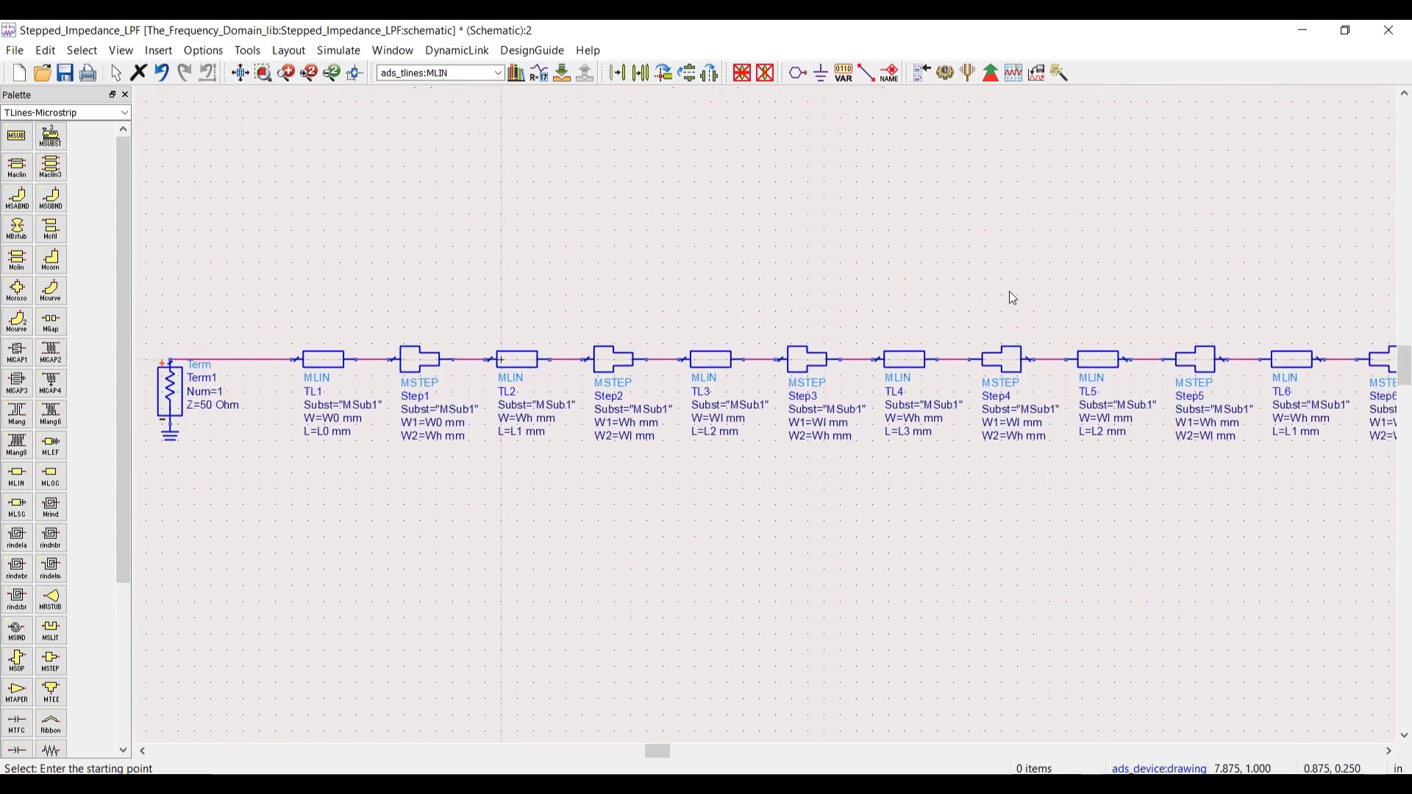
left_click_drag(885, 360, 842, 403)
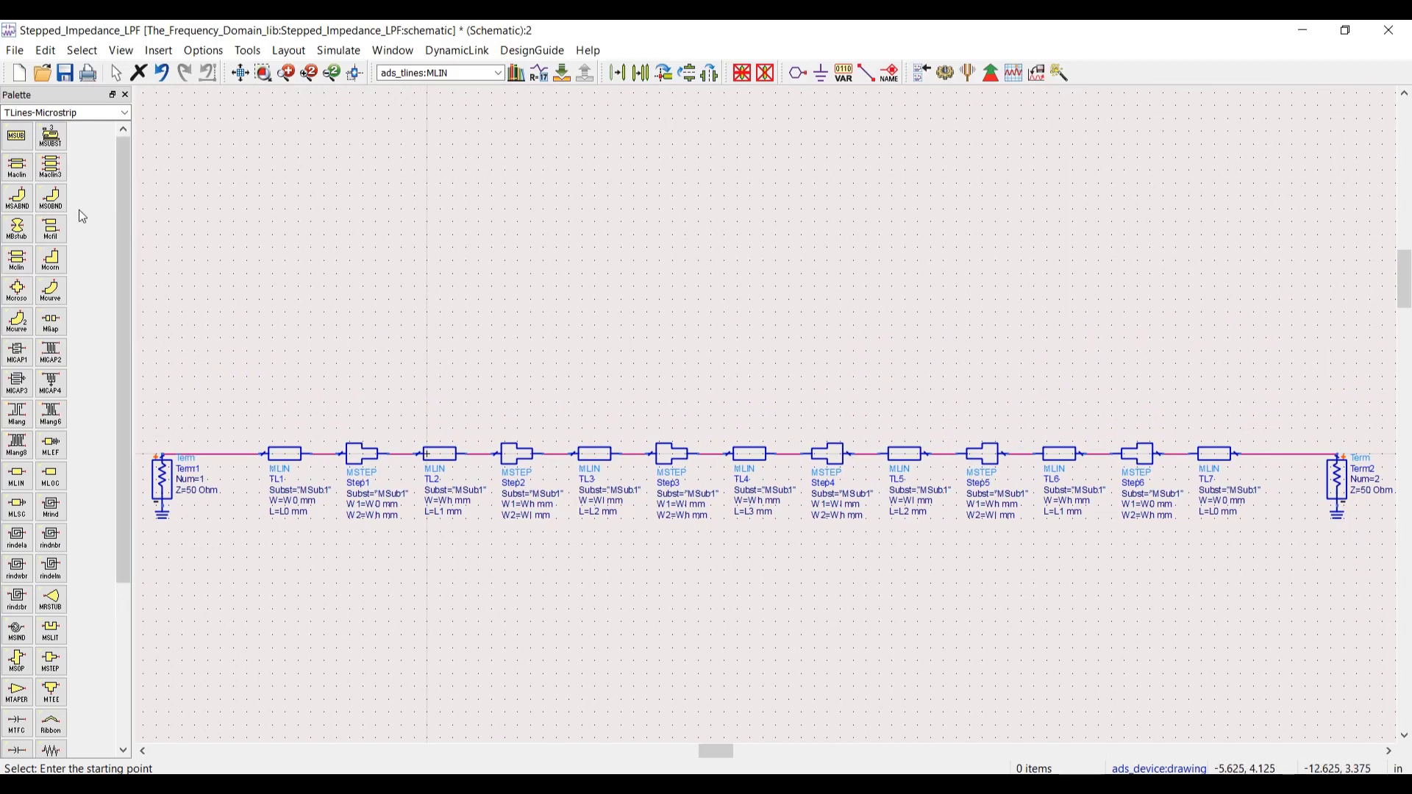
Place an MSUB substrate component above the circuit.
left_click(26, 145)
left_click(298, 275)
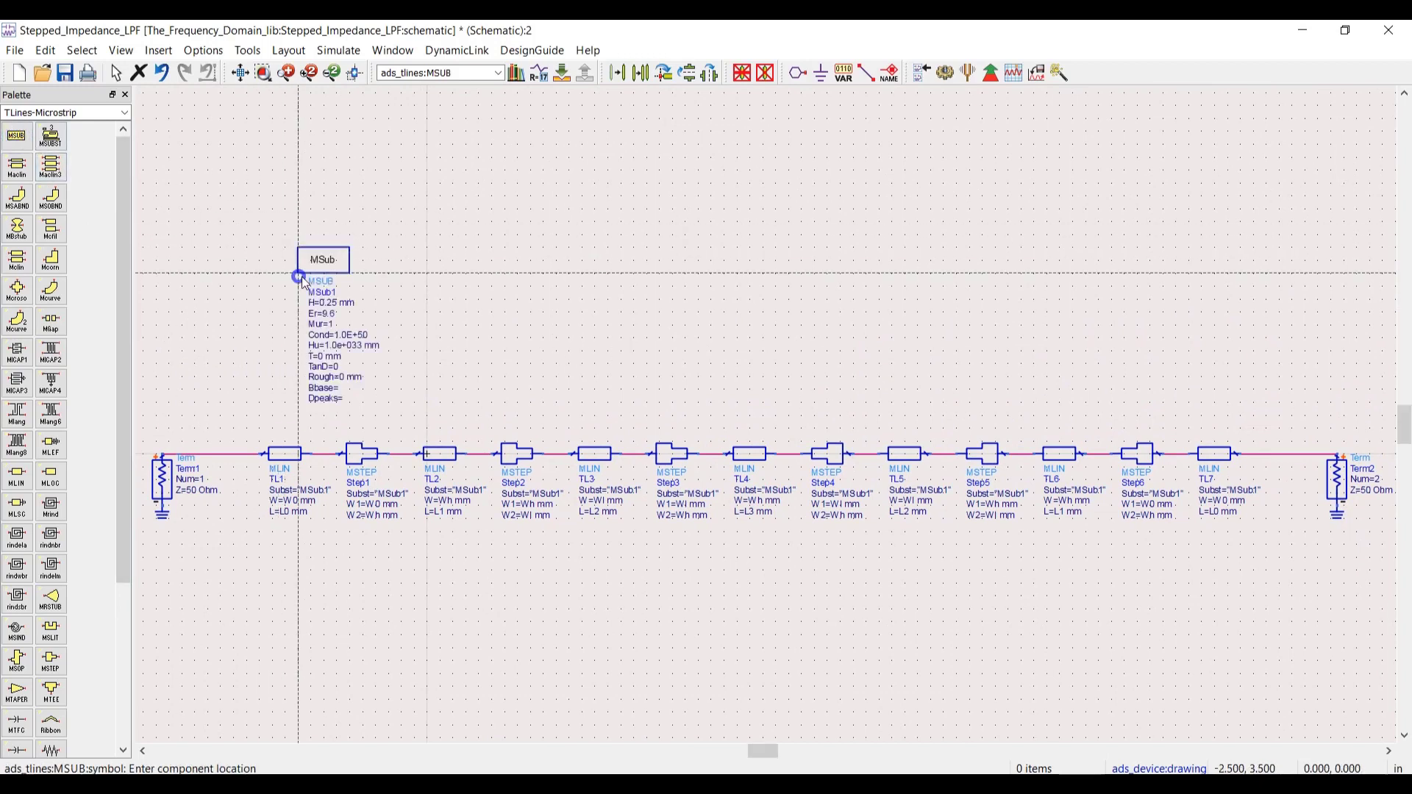
right_click(435, 273)
left_click(475, 277)
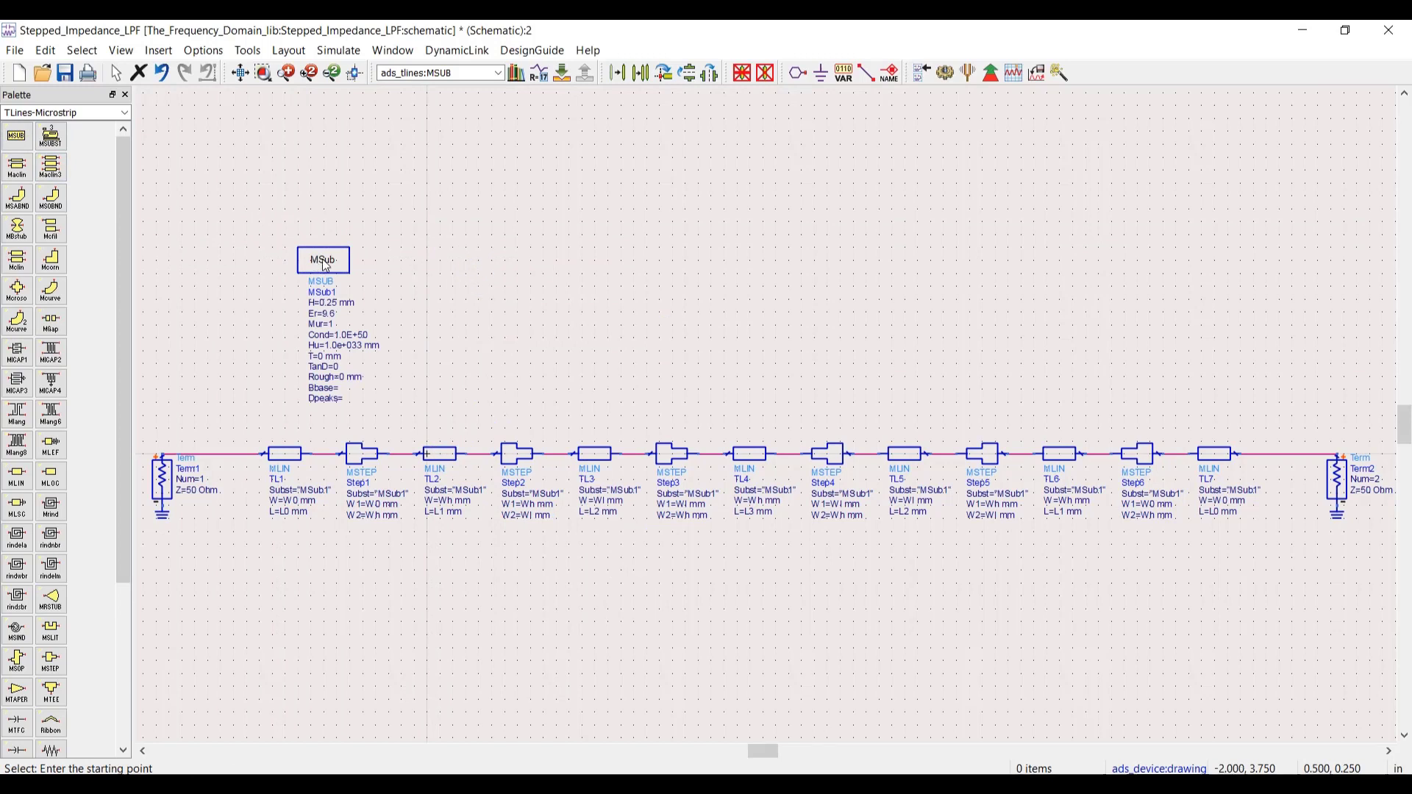
Set MSub1's height H to 0.508 mm and conductivity Cond to 5.8e7.
double_click(324, 263)
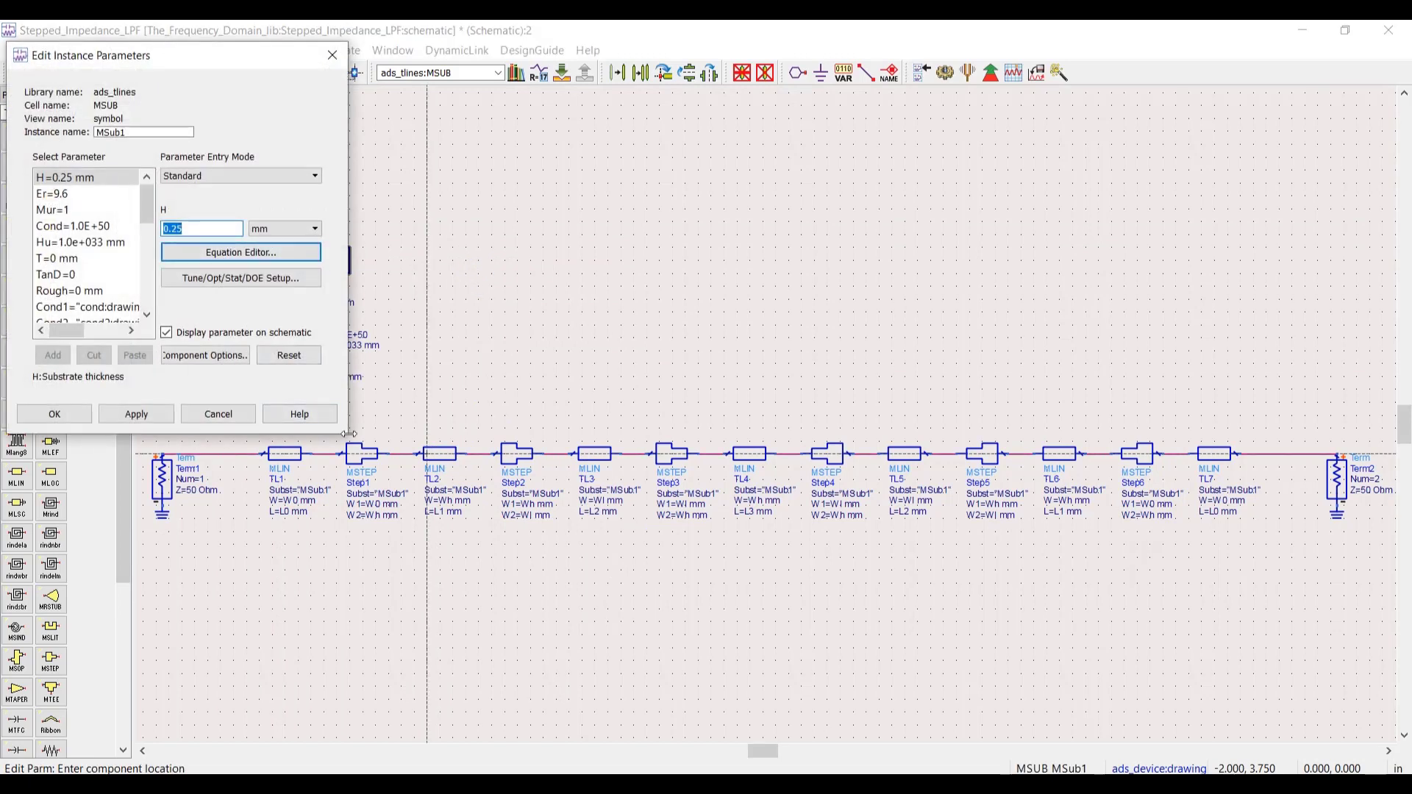
left_click_drag(343, 435, 660, 726)
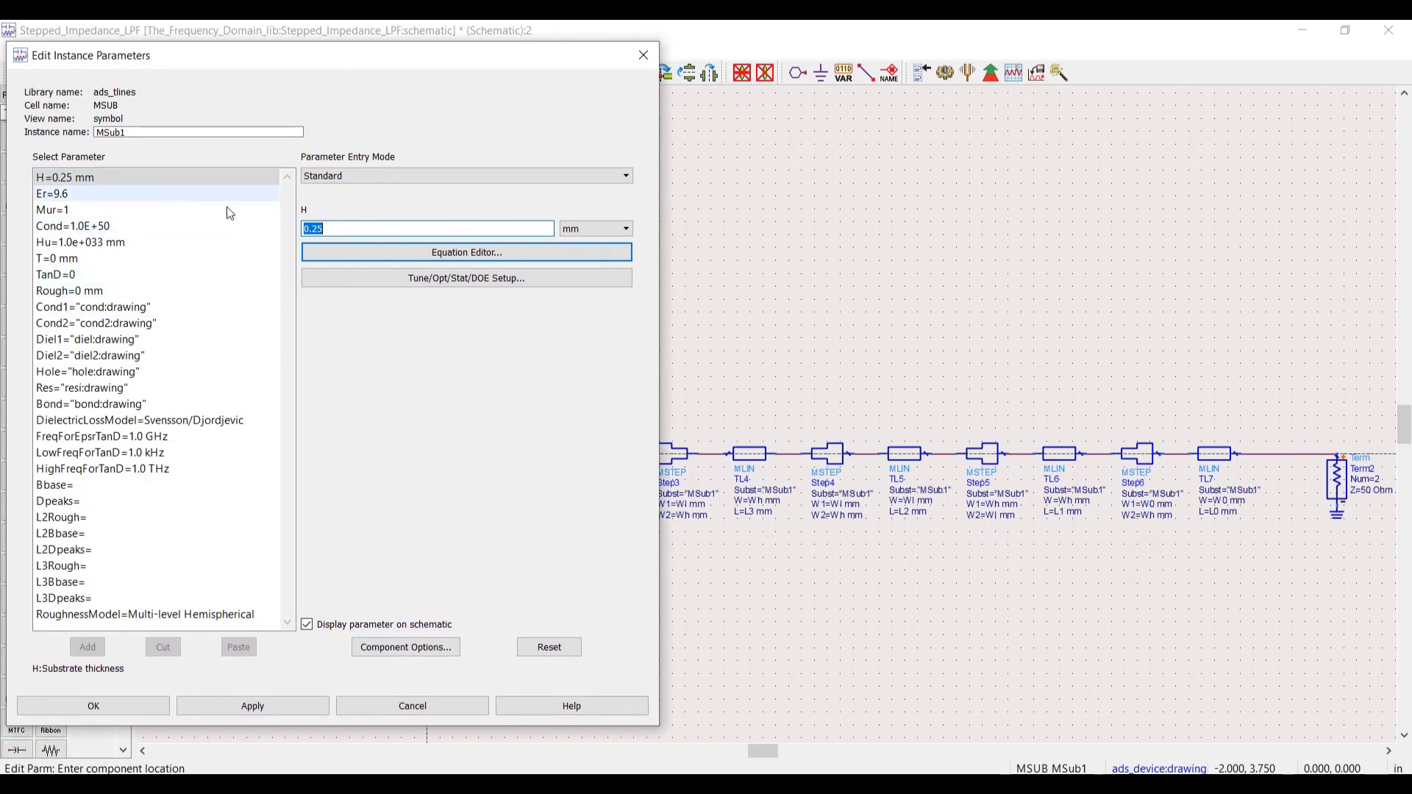
type("0.508")
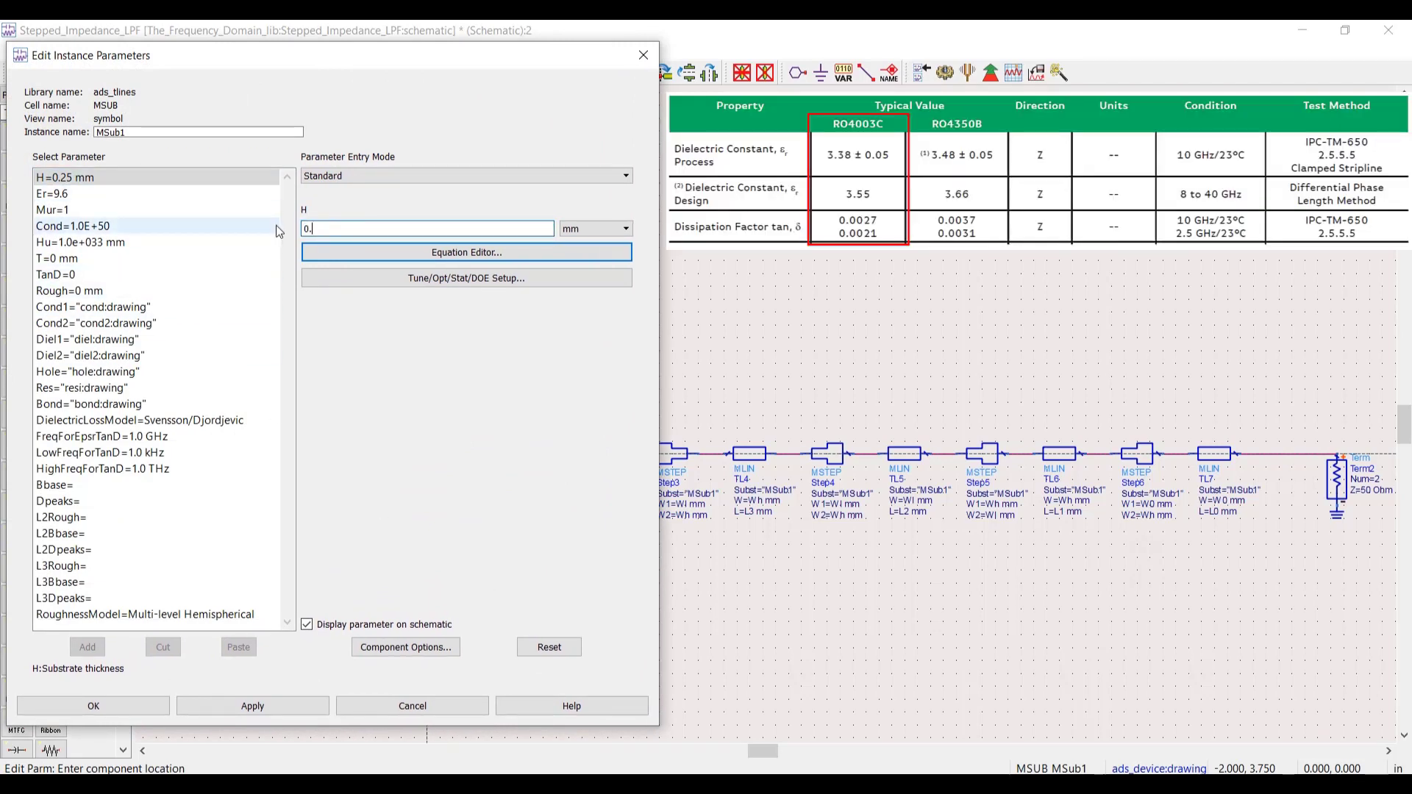
left_click(184, 193)
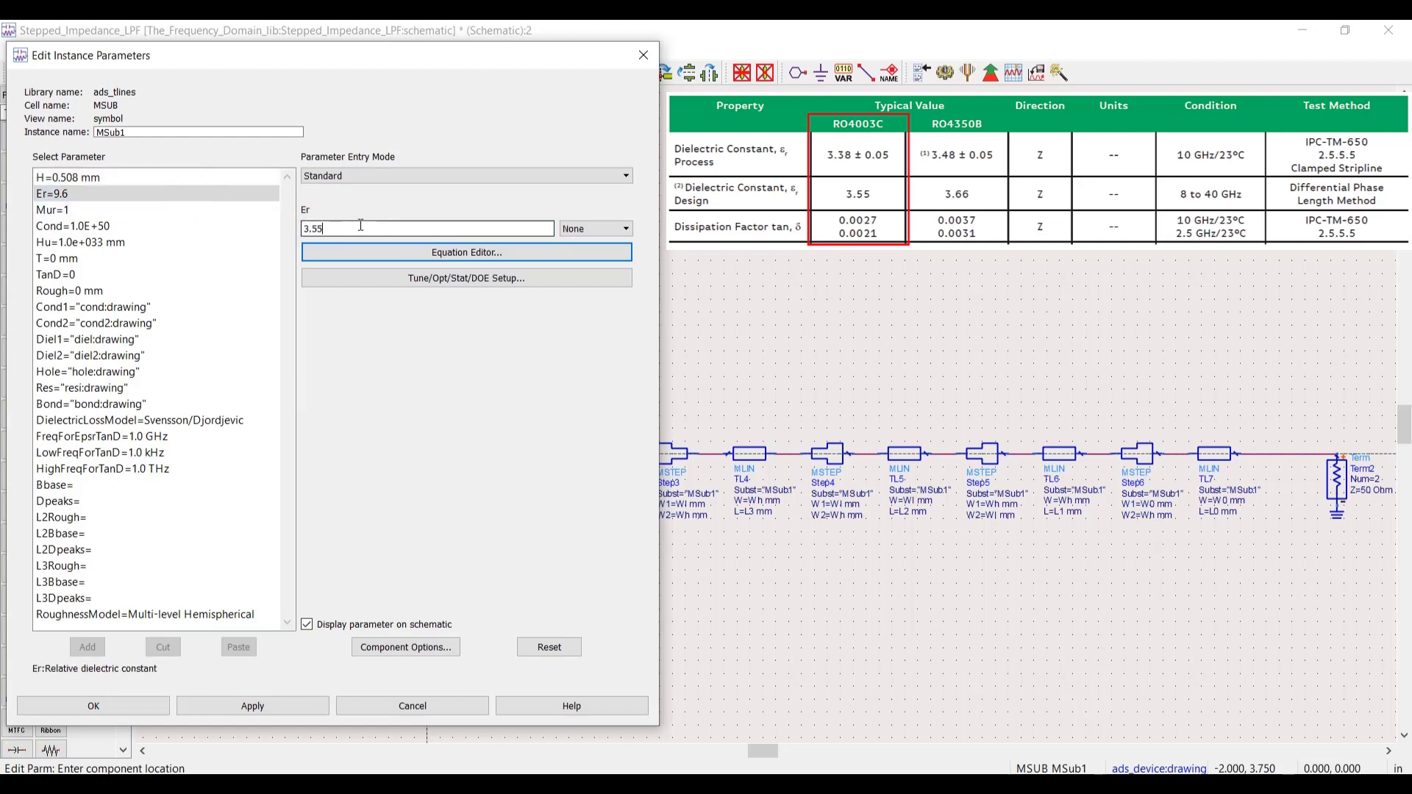
left_click(97, 226)
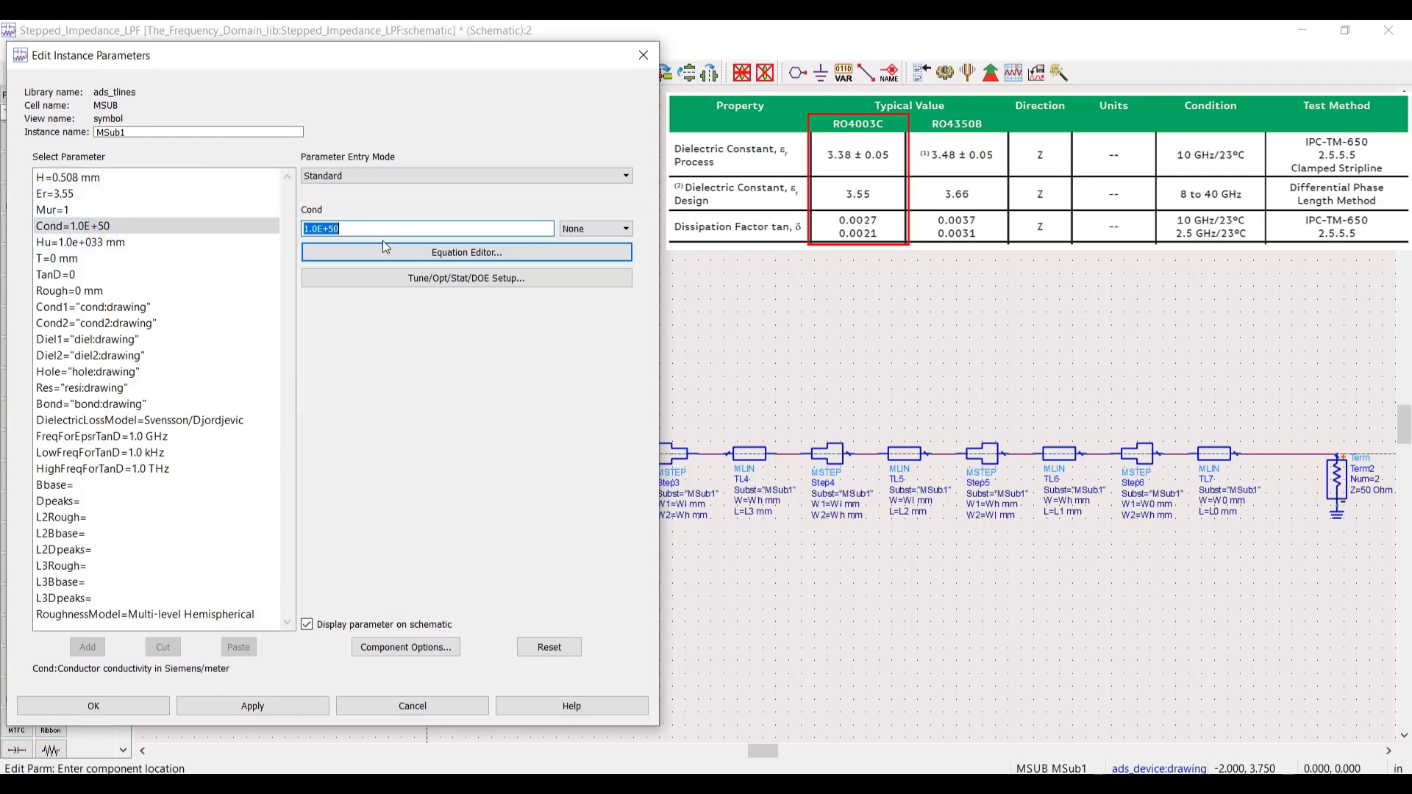
type("5.8e7")
Set conductor thickness T to 18 um and TanD to 0.0027, and confirm.
left_click(122, 258)
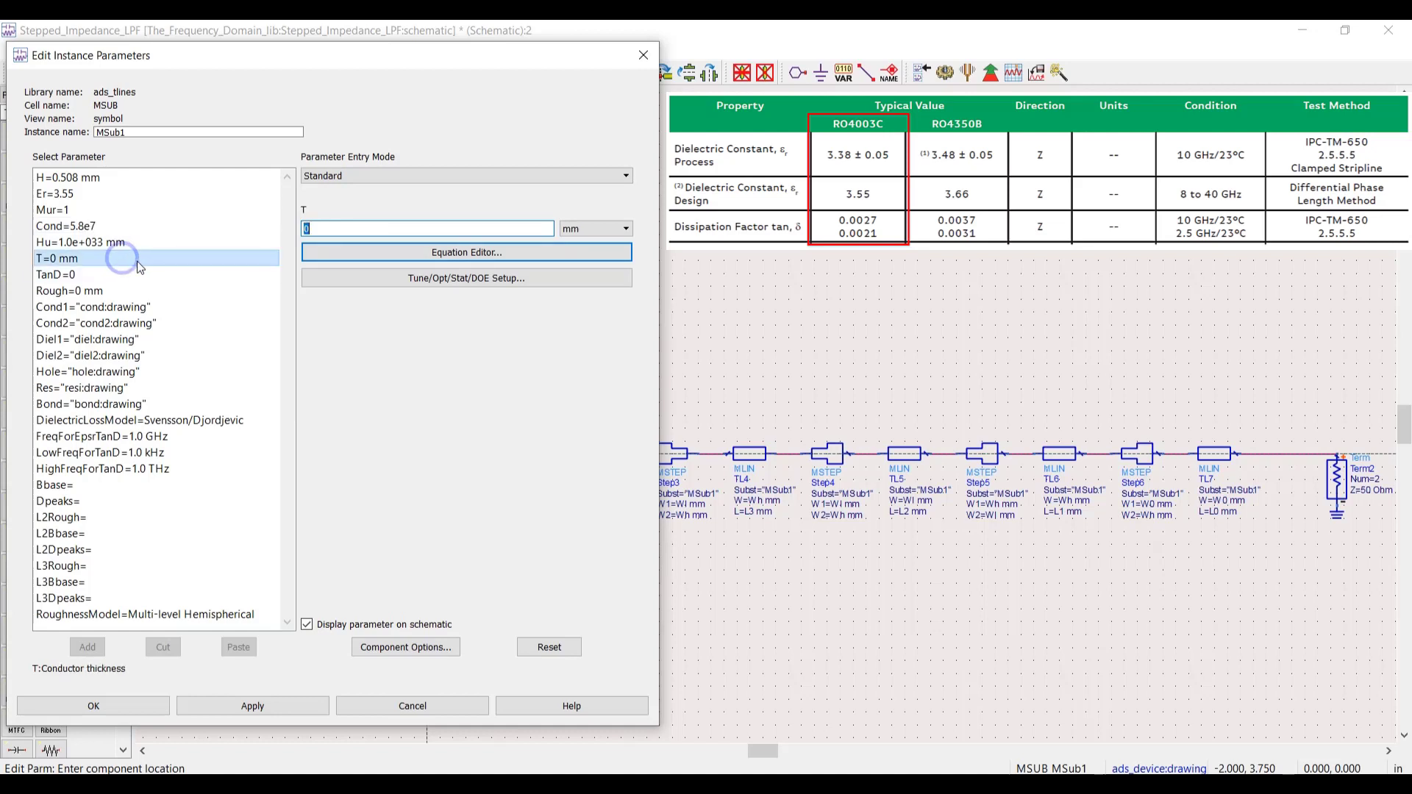
type("18")
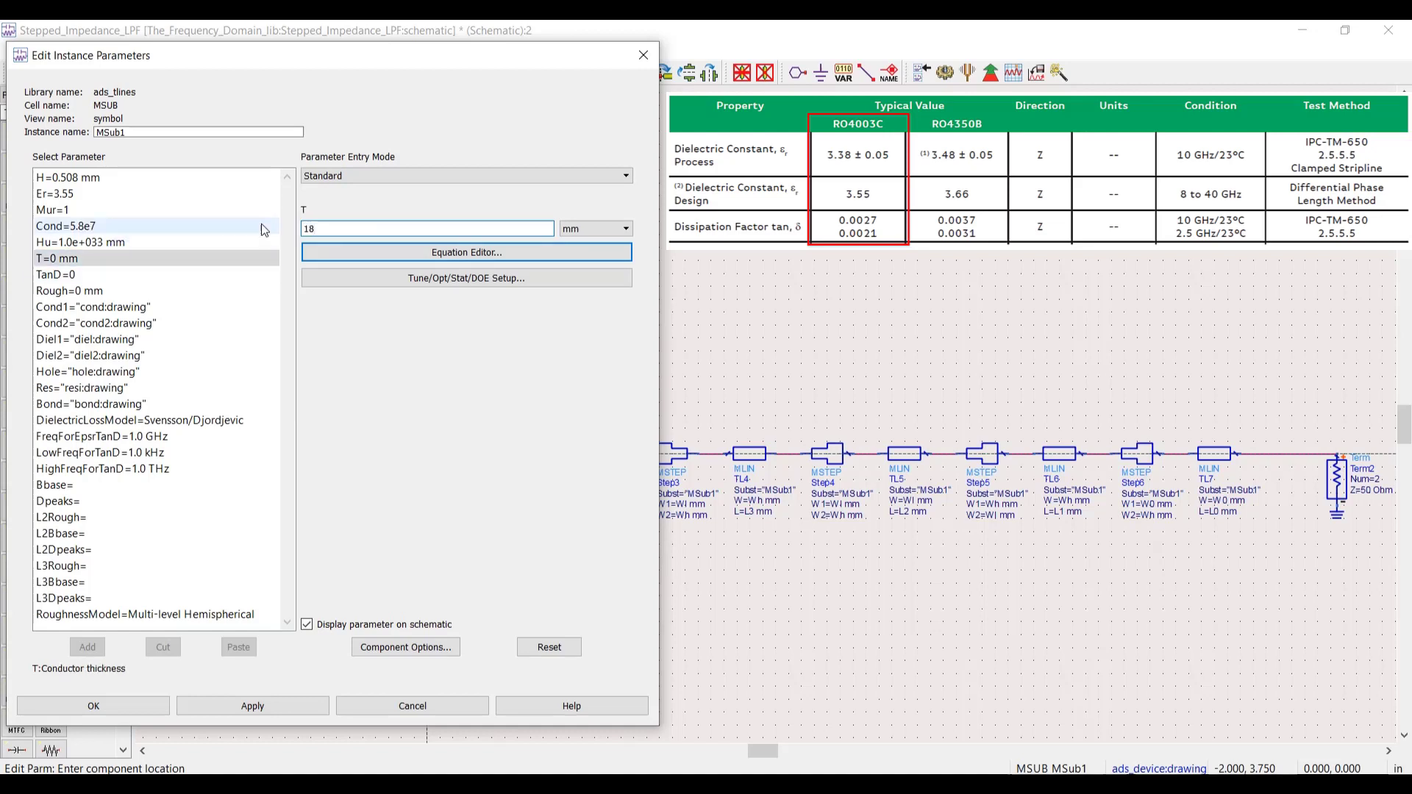
left_click(592, 233)
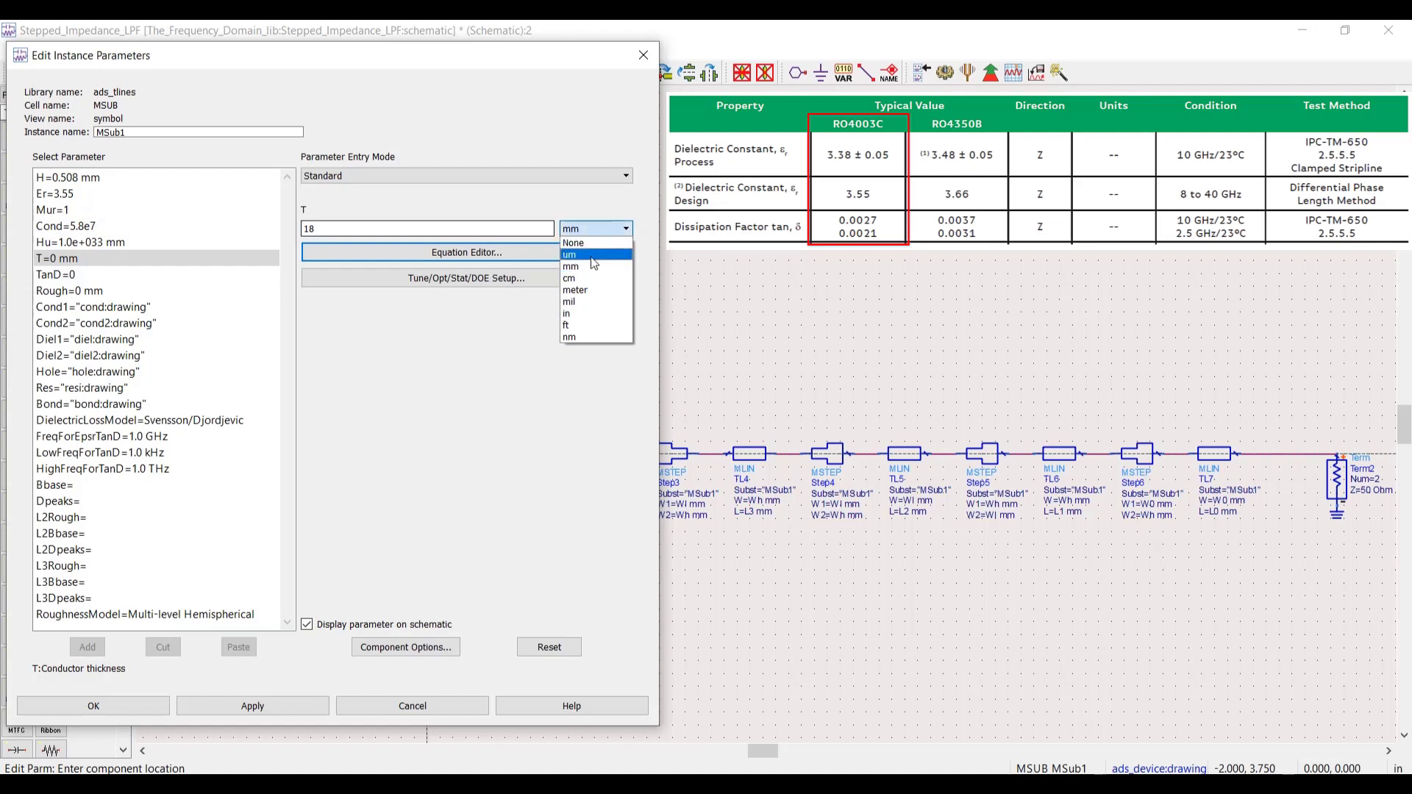
left_click(592, 255)
left_click(142, 273)
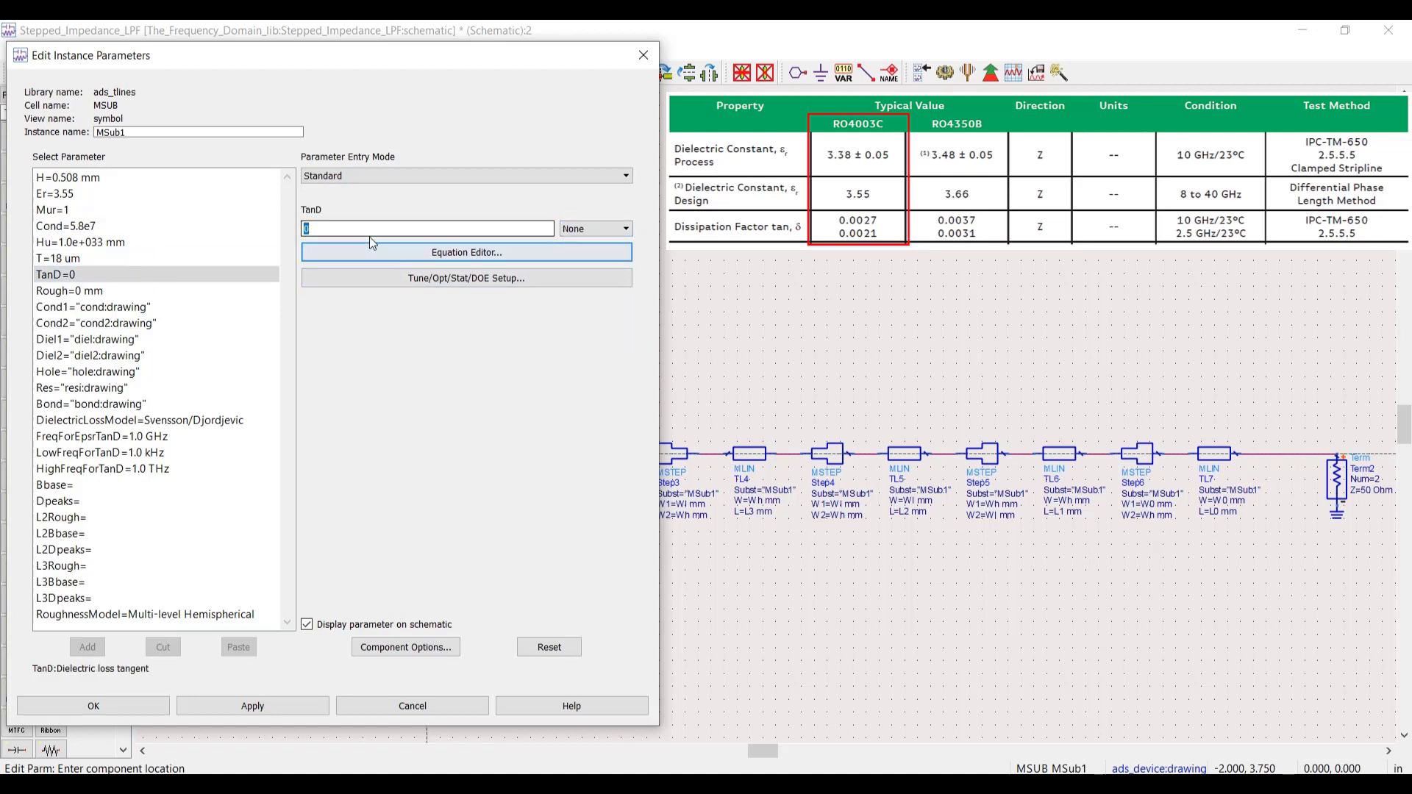
type("0.002")
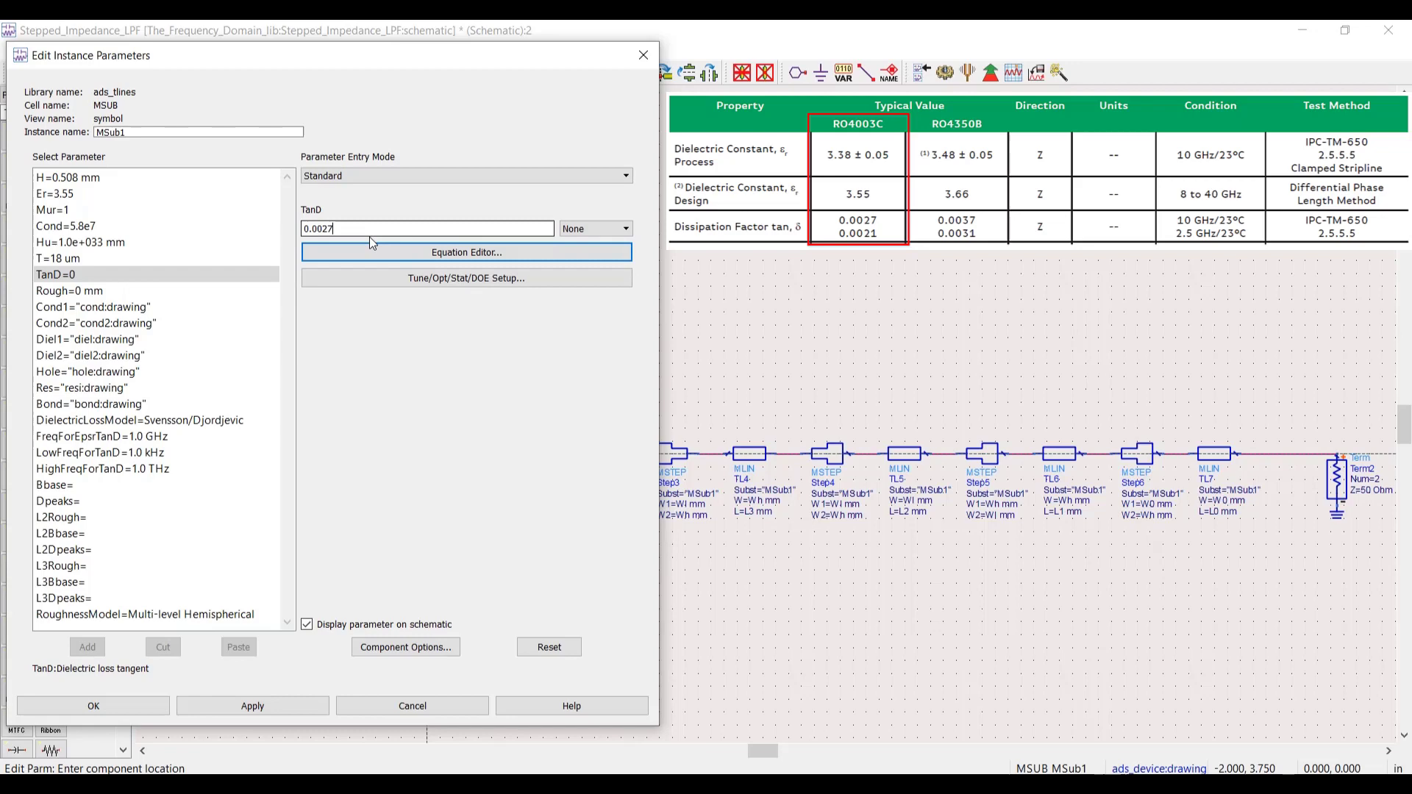
type("7")
left_click(175, 437)
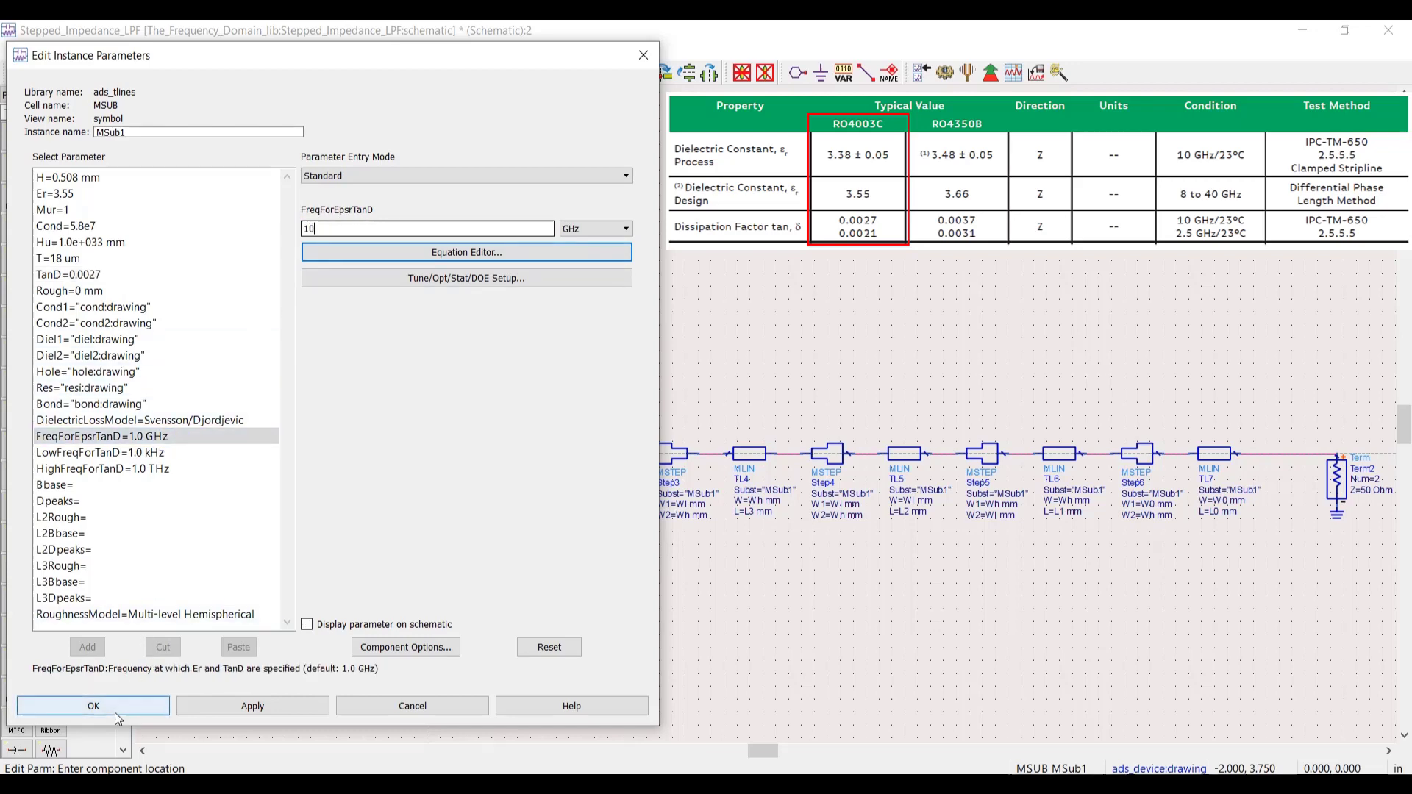
left_click(93, 706)
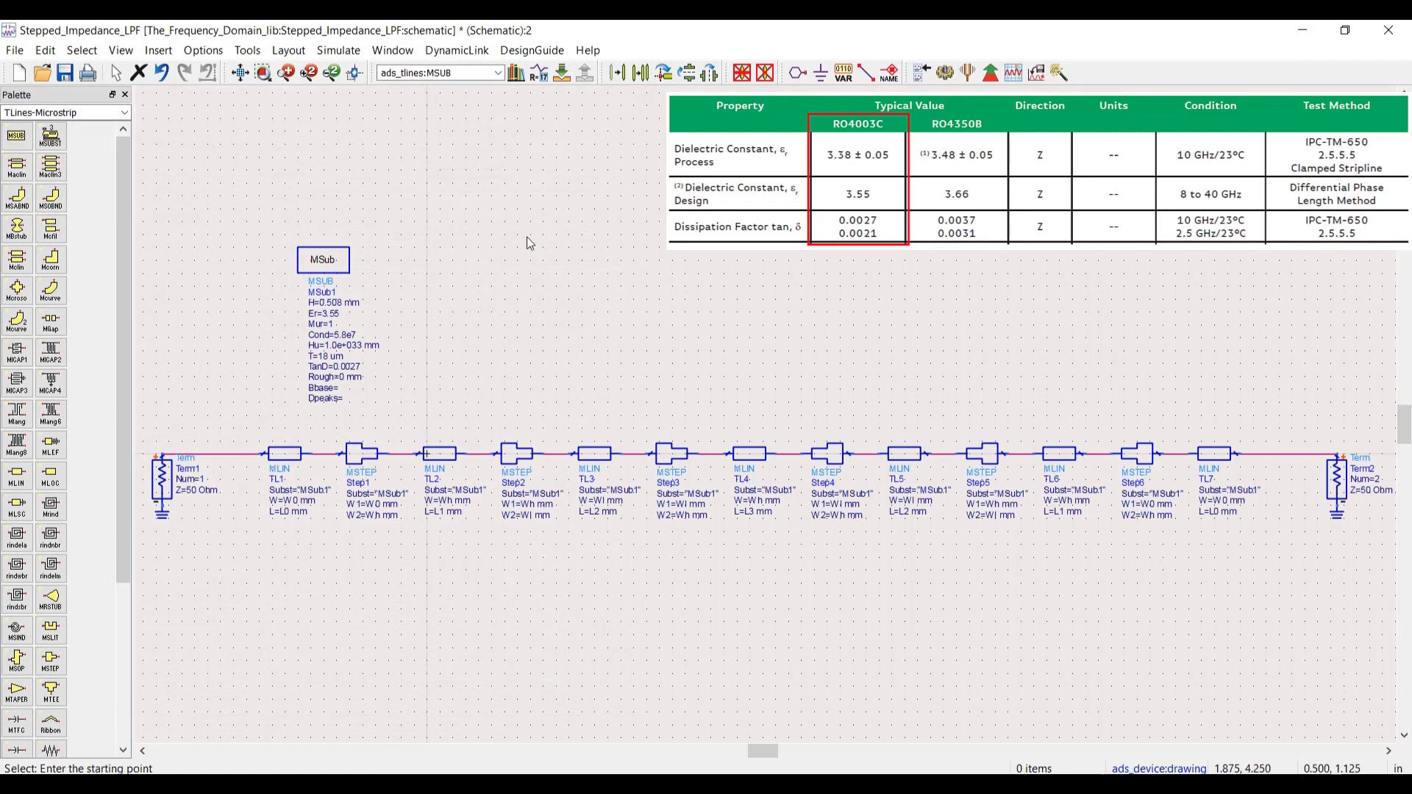
Place a VAR1 variable block beside the substrate.
left_click(844, 73)
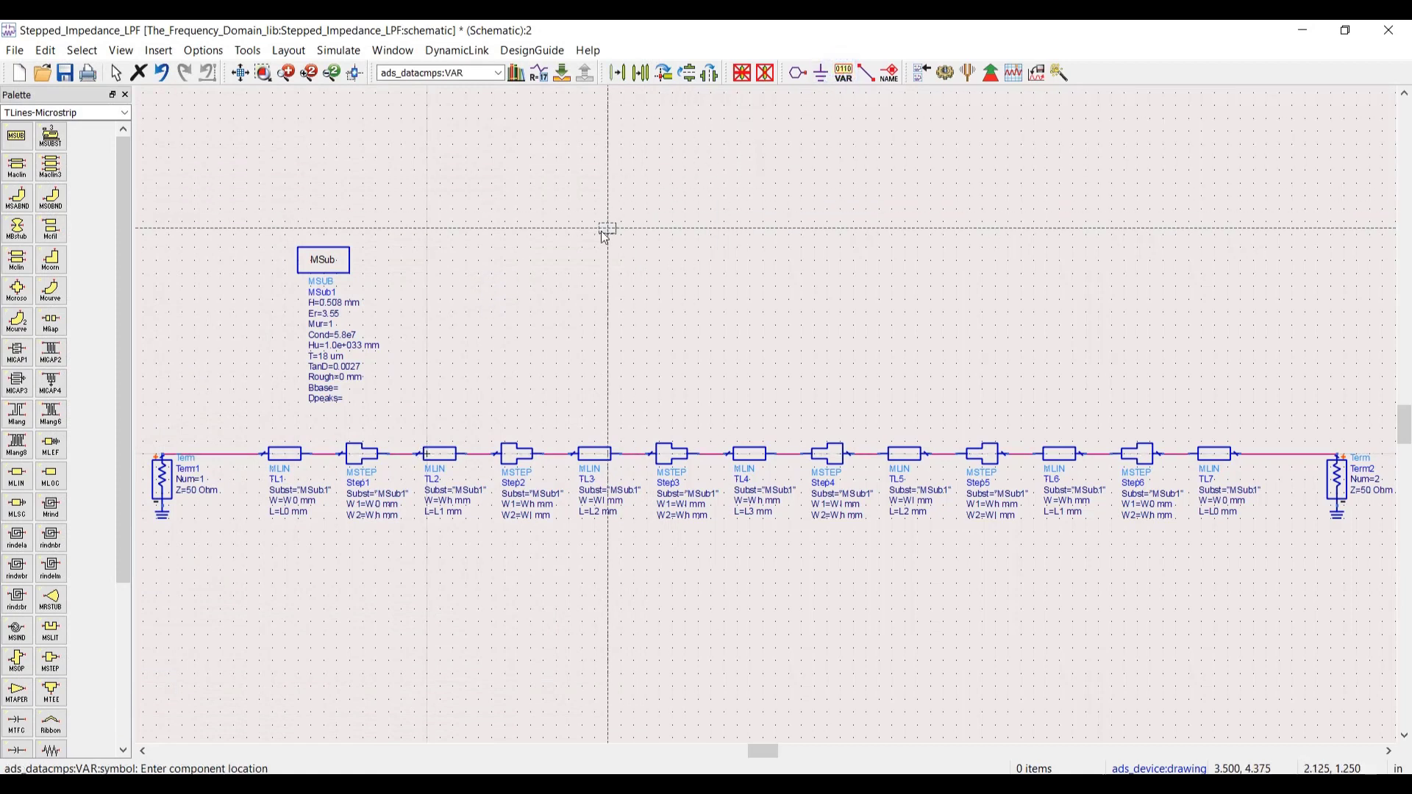
left_click(503, 254)
right_click(595, 240)
left_click(610, 250)
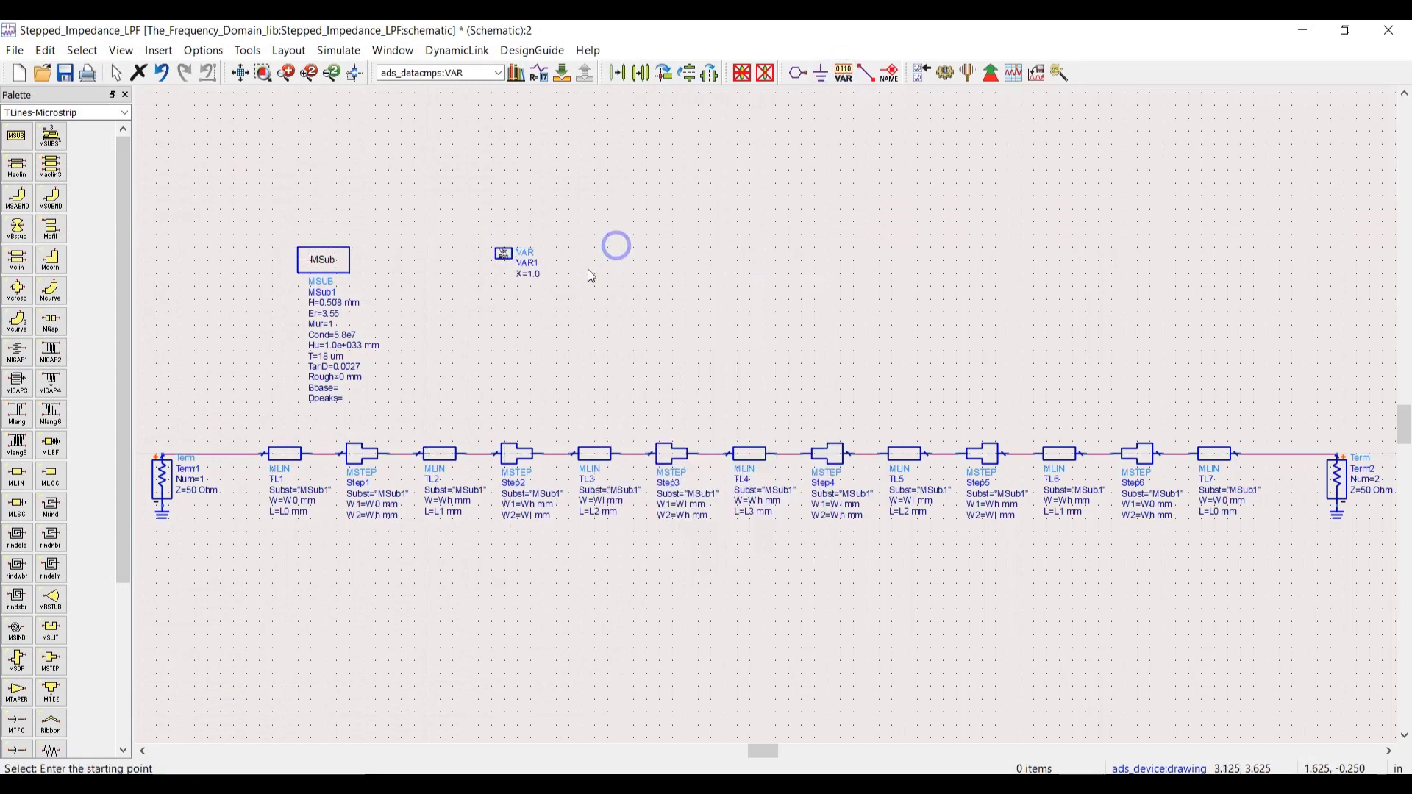
scroll(588, 269, "up", 3)
double_click(496, 308)
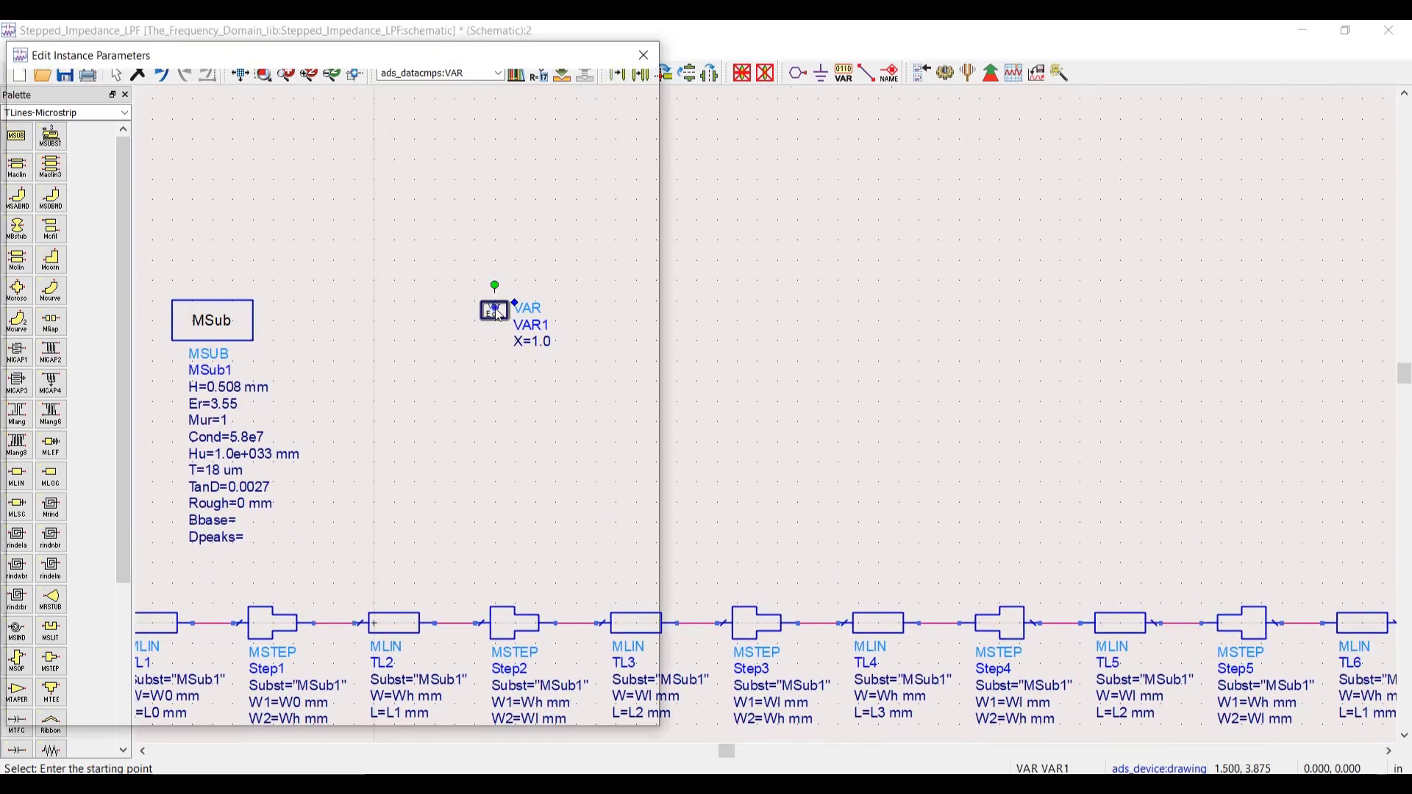
In VAR1, rename X to W0 with value 1.12 and add Wh=0.2.
double_click(334, 200)
type("W0")
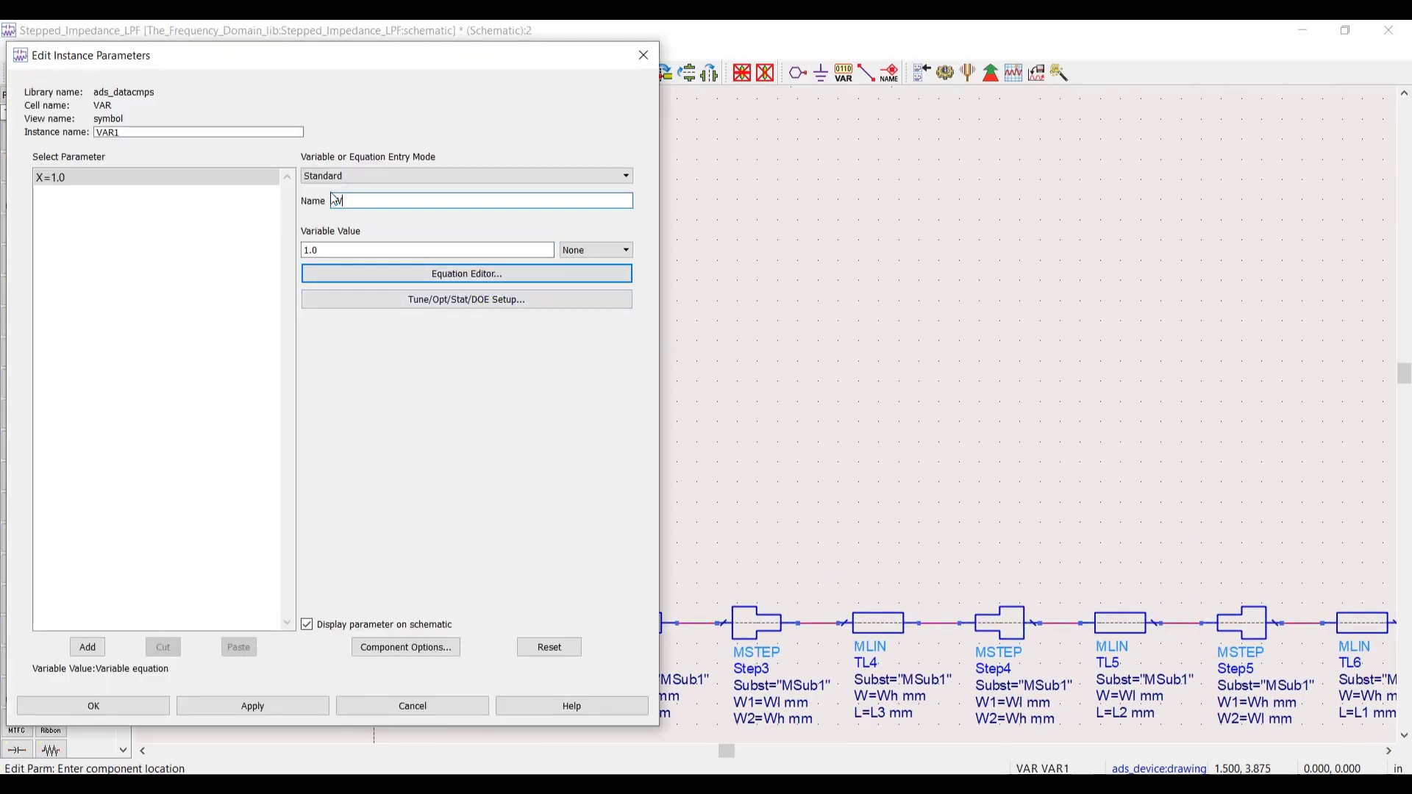
double_click(343, 251)
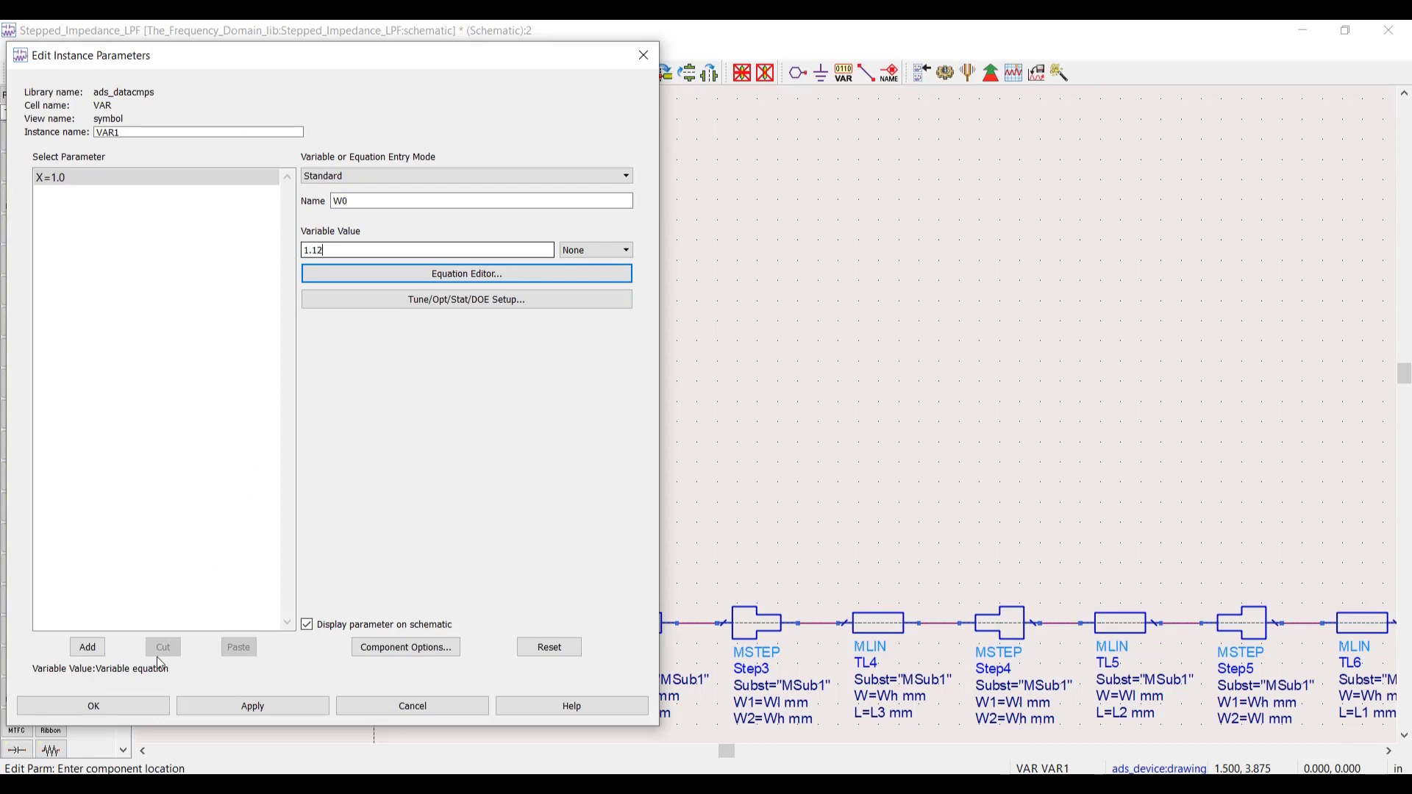
left_click(221, 704)
left_click(368, 201)
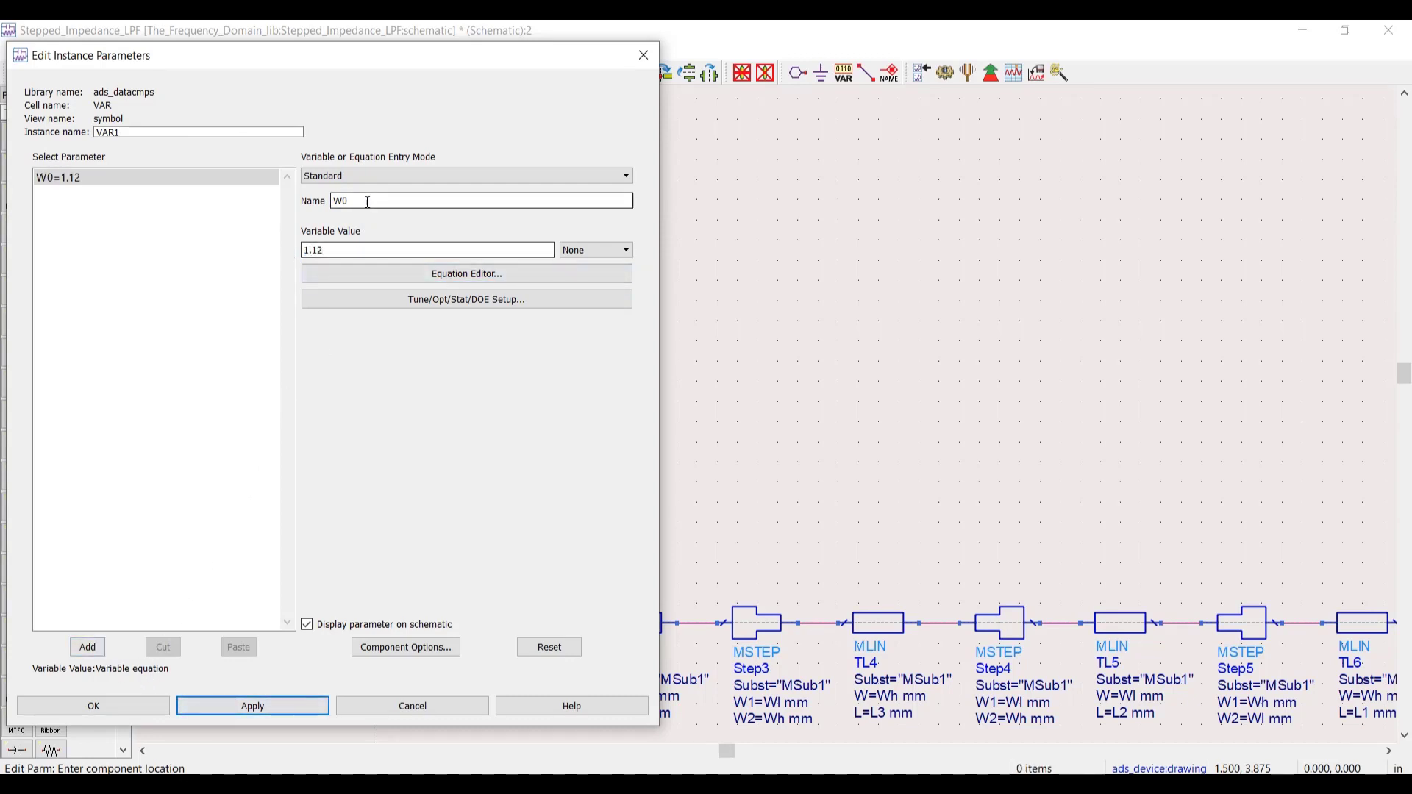
double_click(346, 250)
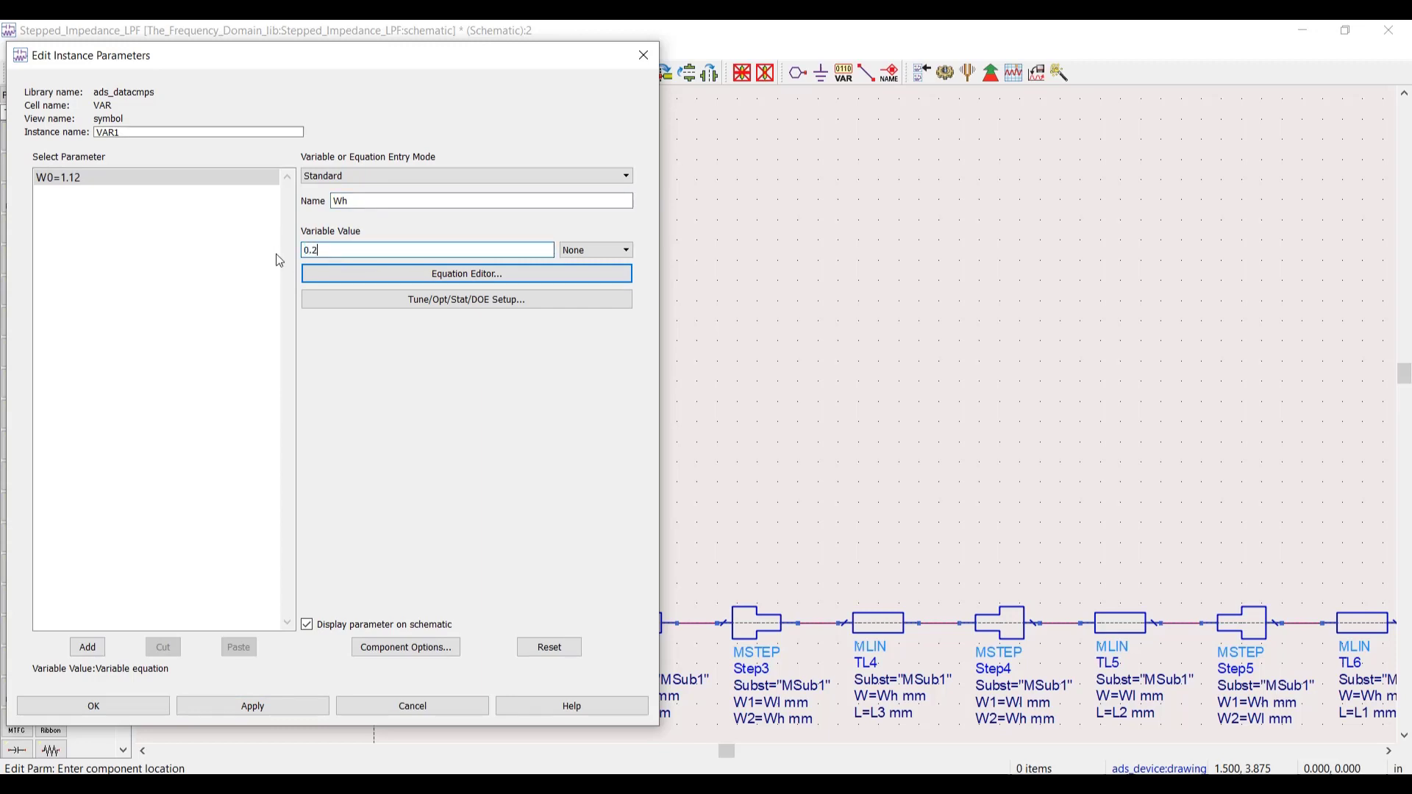
left_click(88, 647)
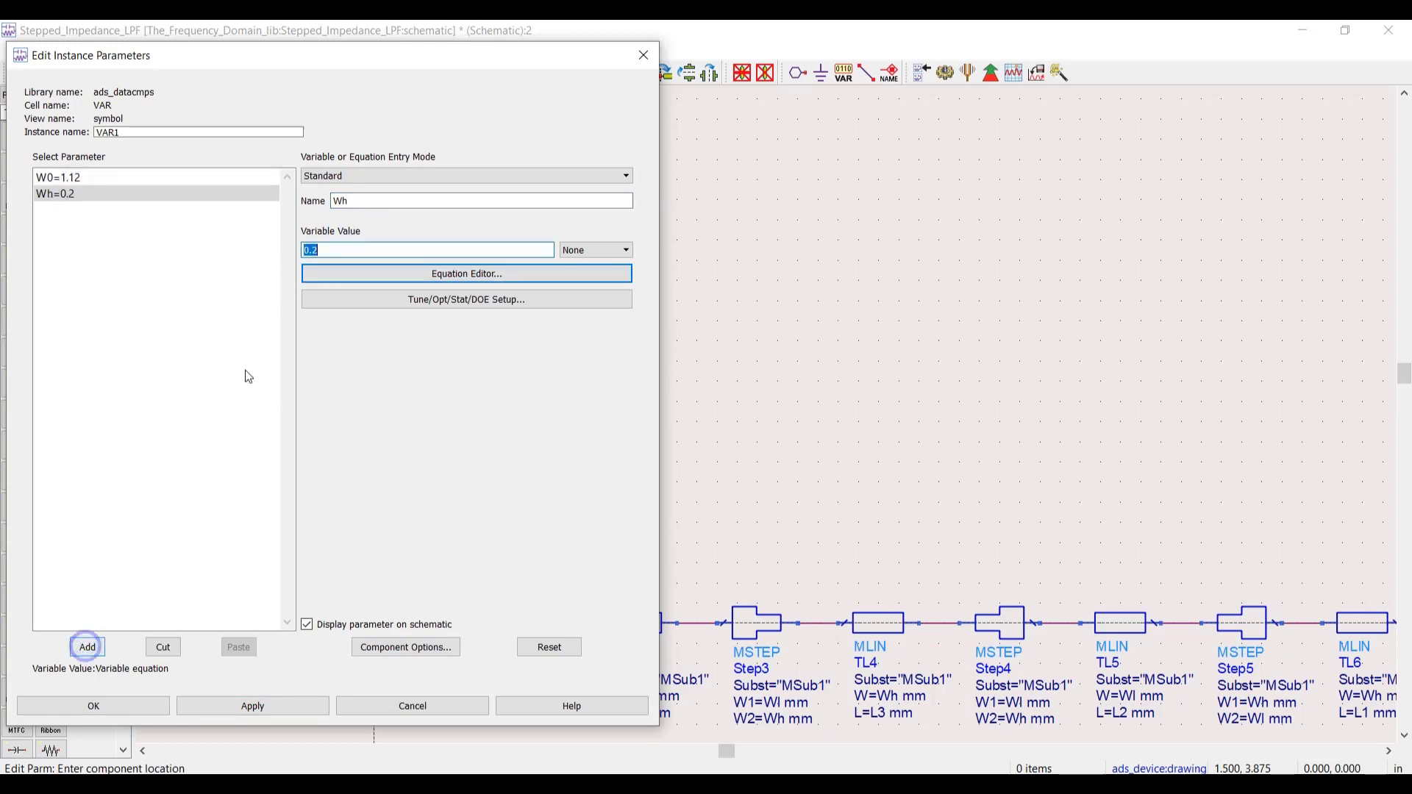
Add Wl=4 to VAR1, confirm, and place a second VAR2 block beside it.
left_click(377, 201)
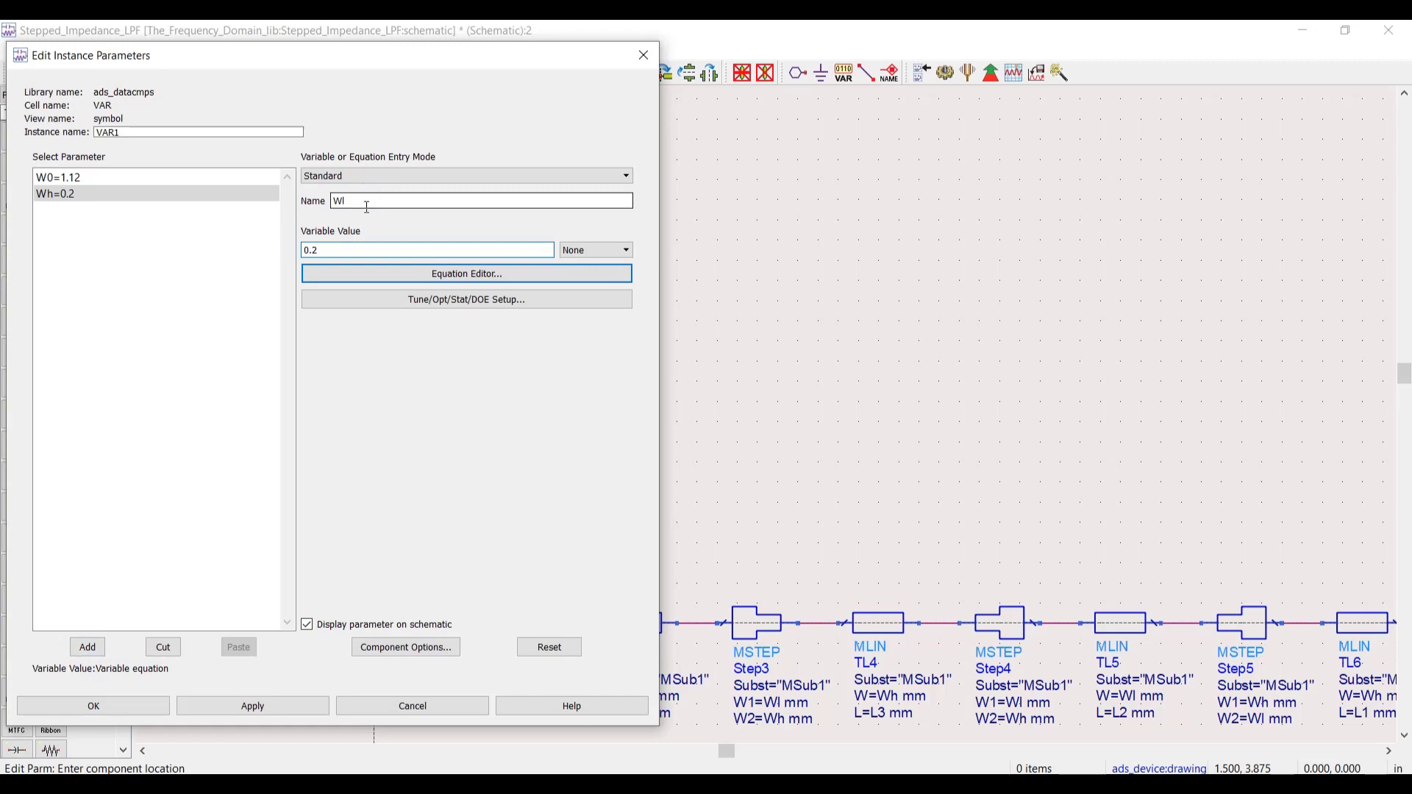
key("Tab")
type("4")
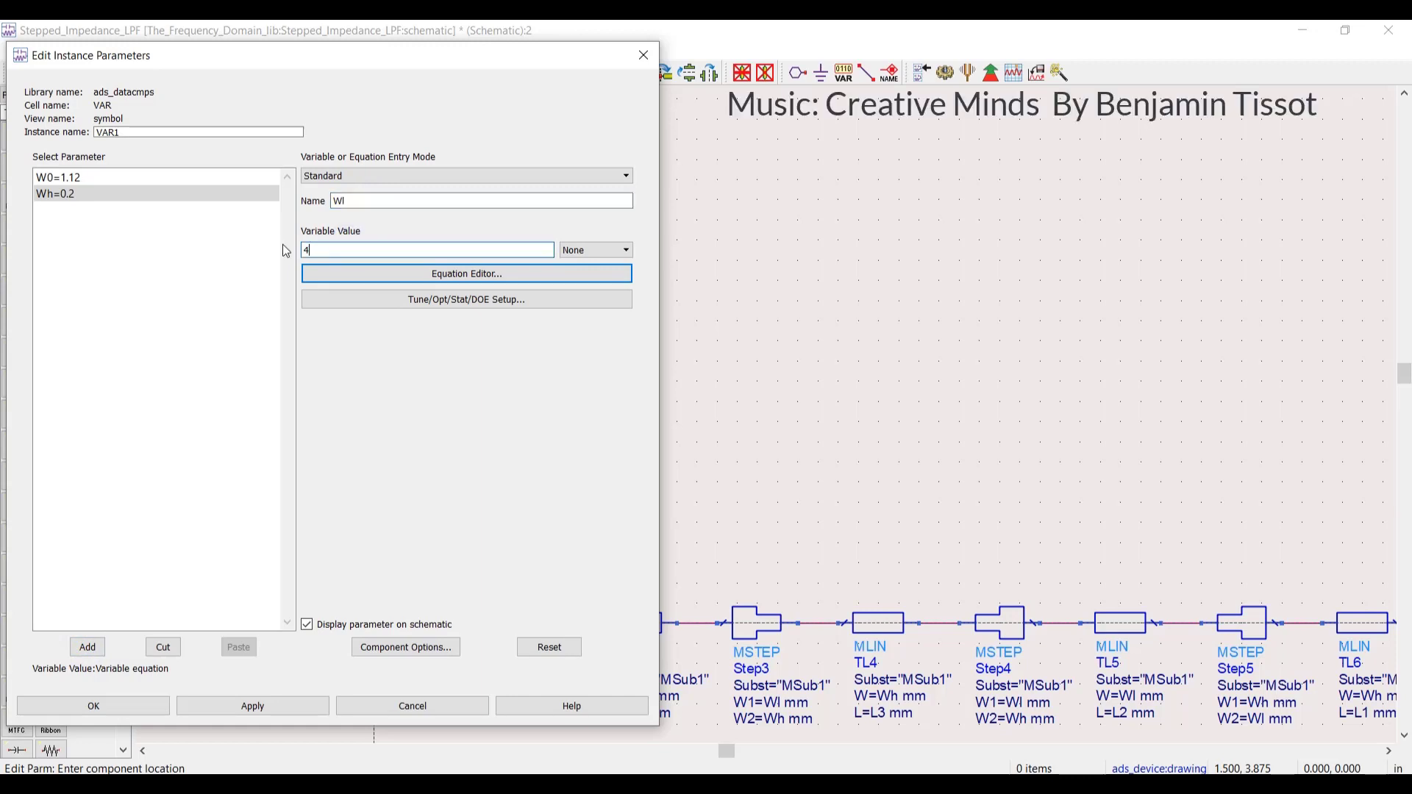
left_click(87, 647)
left_click(81, 706)
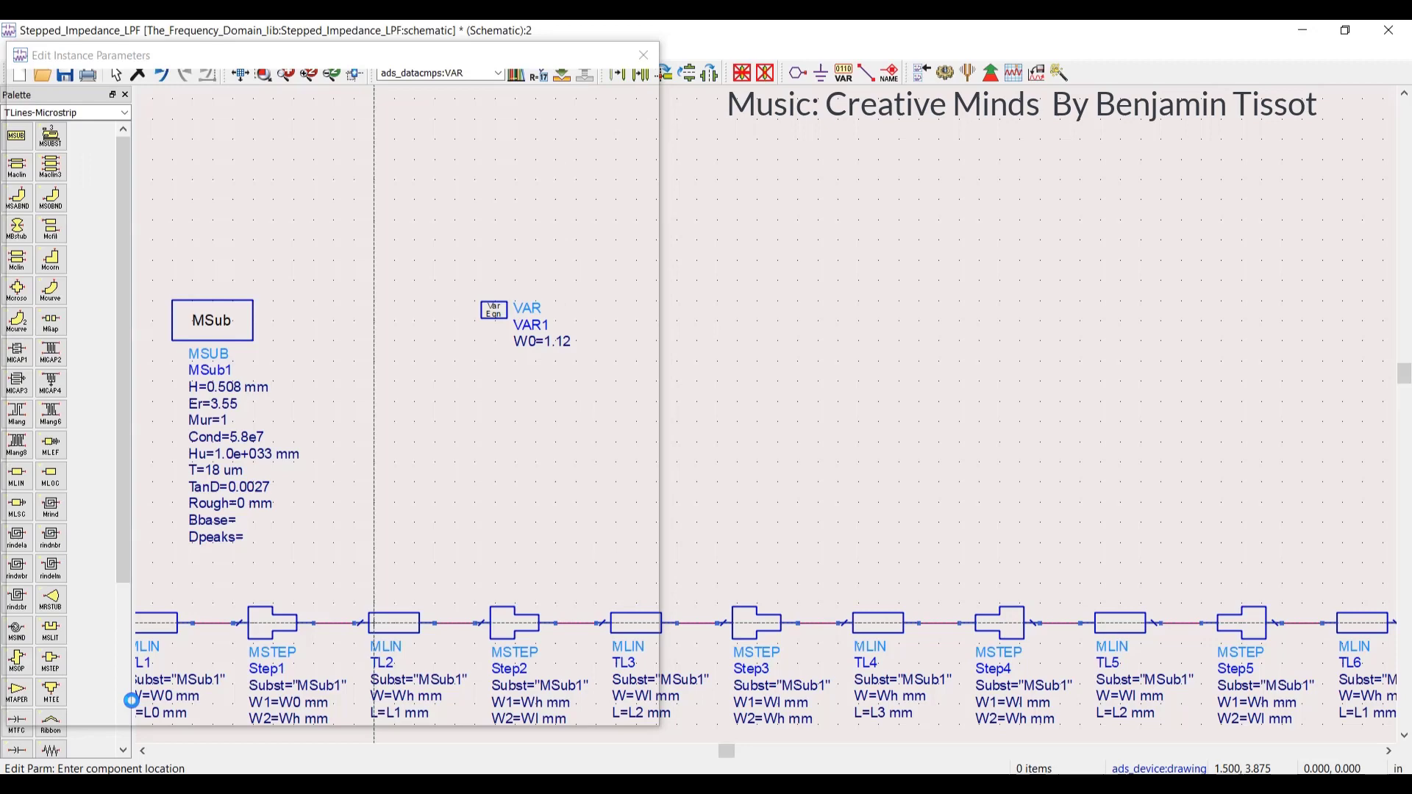
left_click(837, 73)
left_click(636, 312)
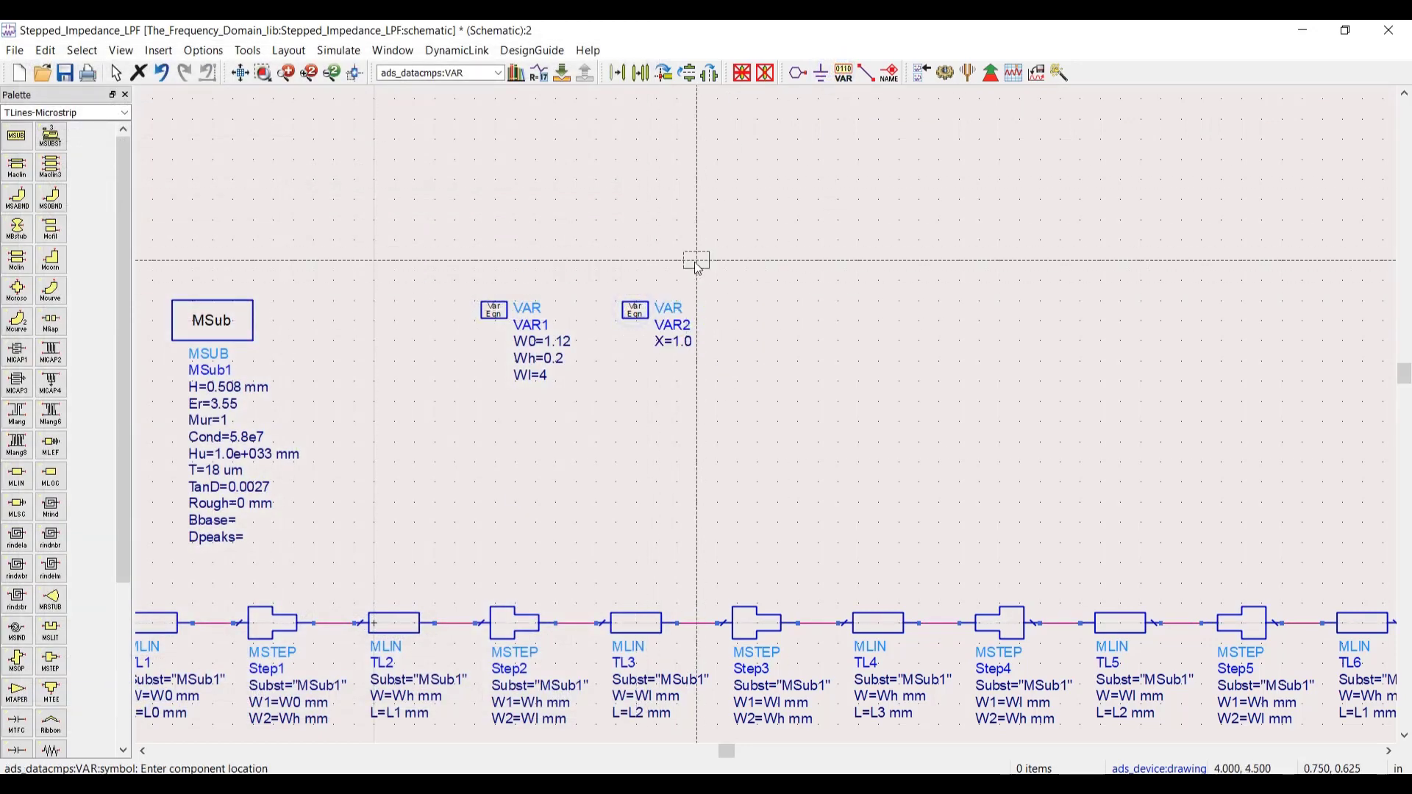
Place VAR2 beside VAR1 and rename its X variable to L0 with value 2.5.
right_click(695, 262)
left_click(727, 271)
double_click(637, 311)
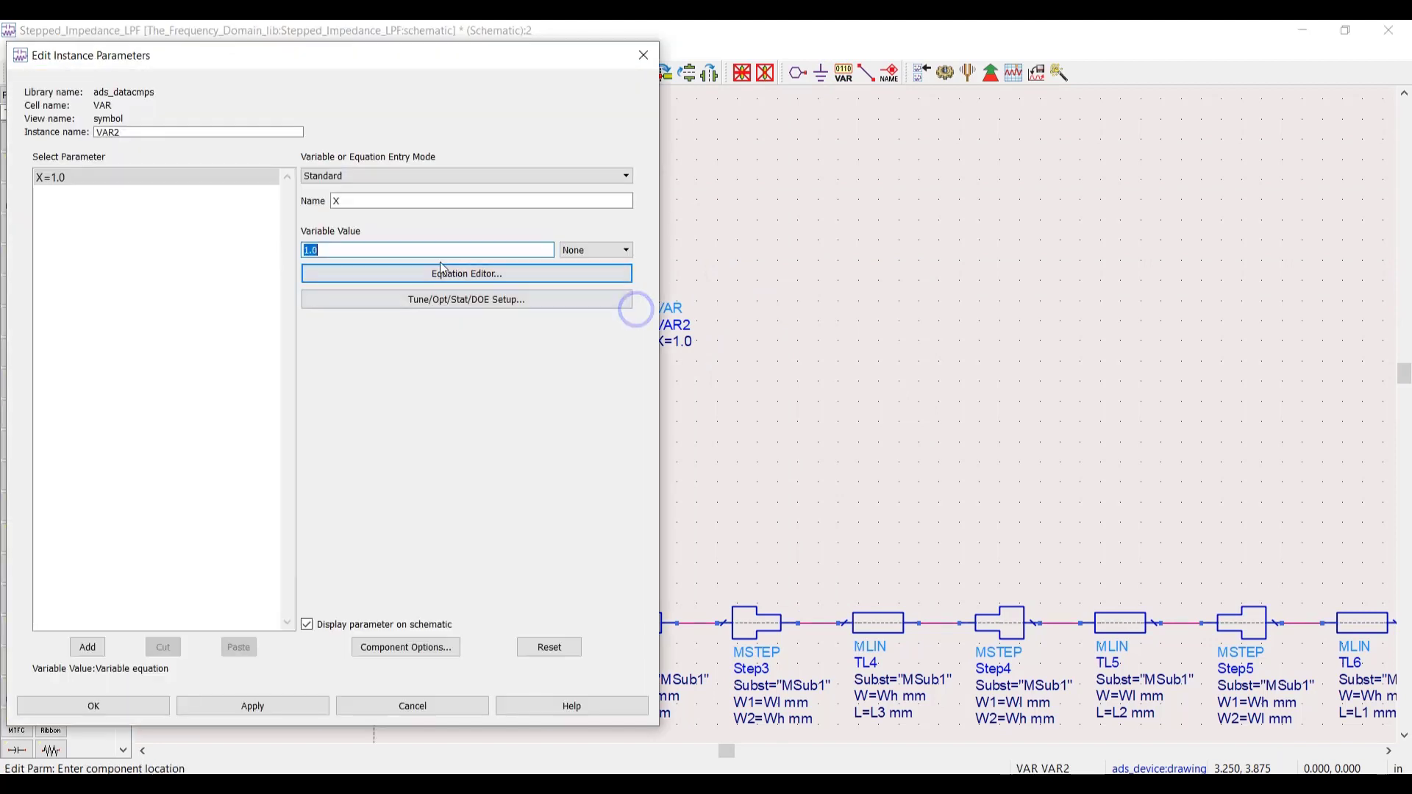
double_click(372, 202)
type("L0")
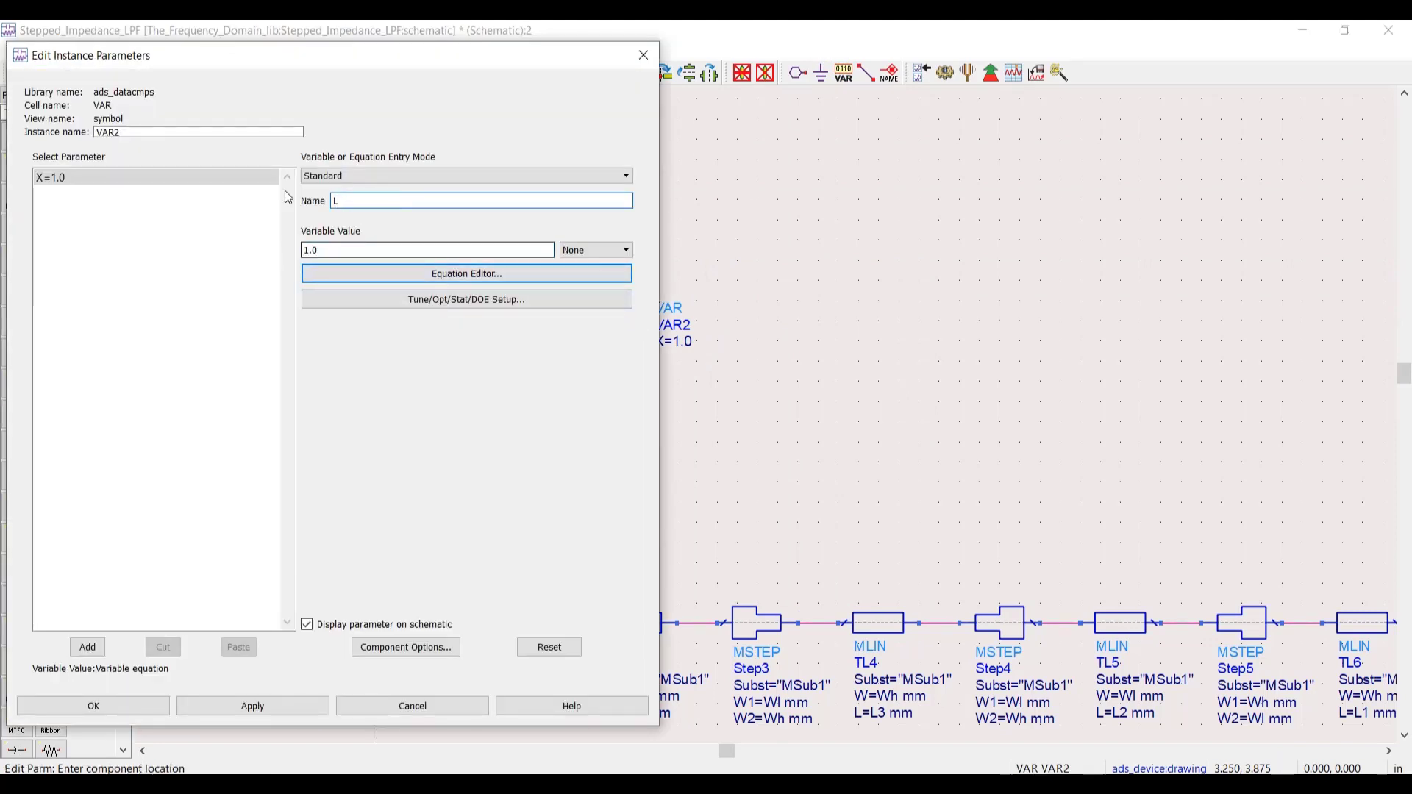
double_click(353, 250)
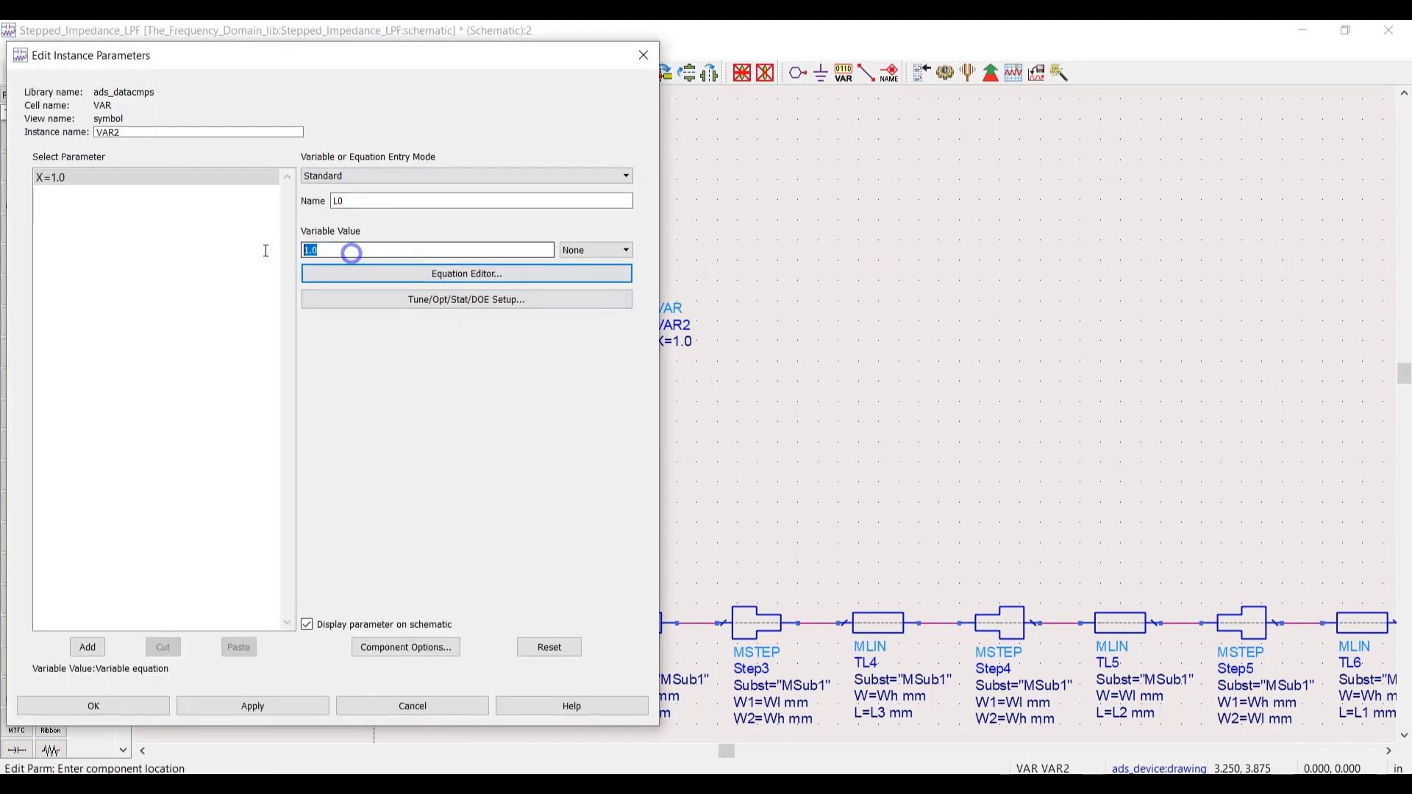
type("2.5")
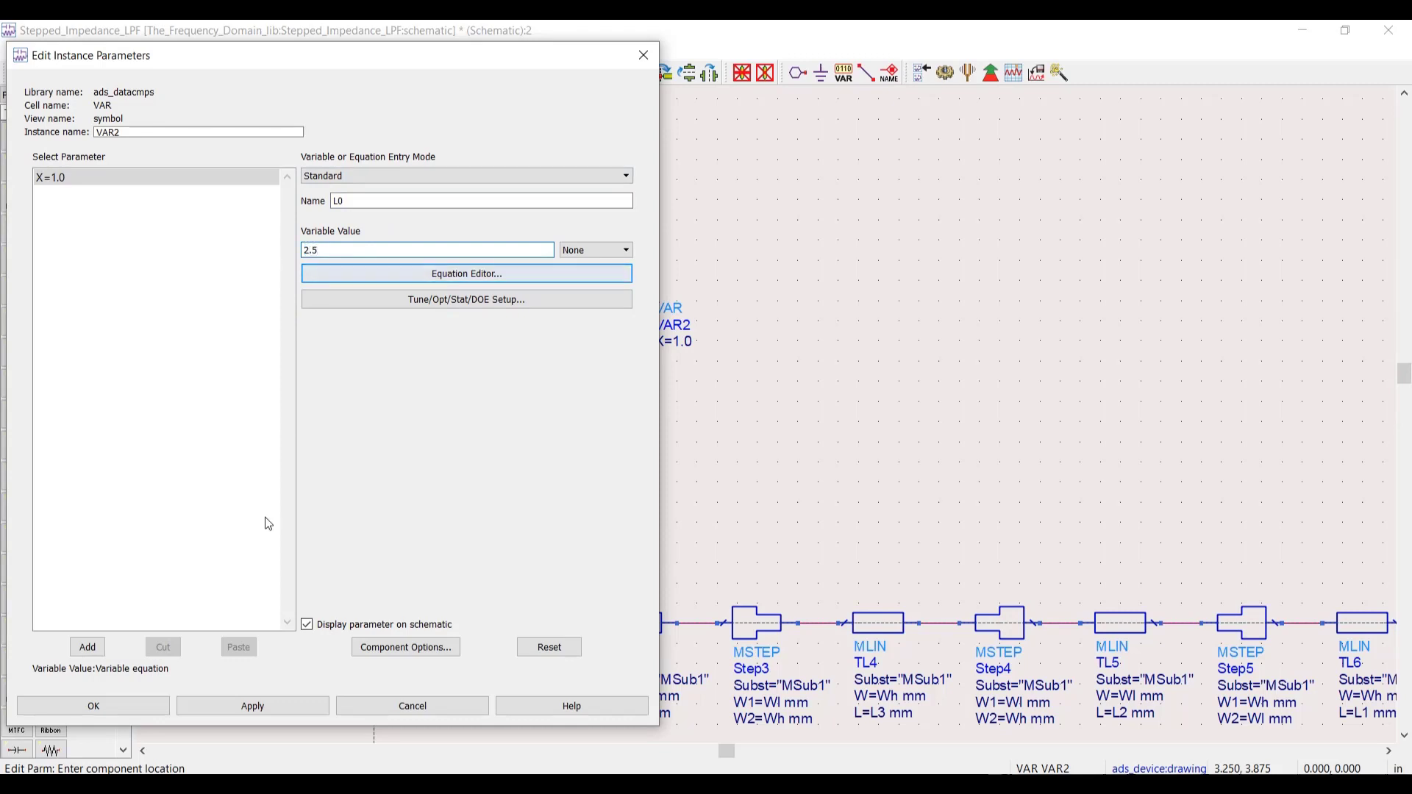
left_click(281, 706)
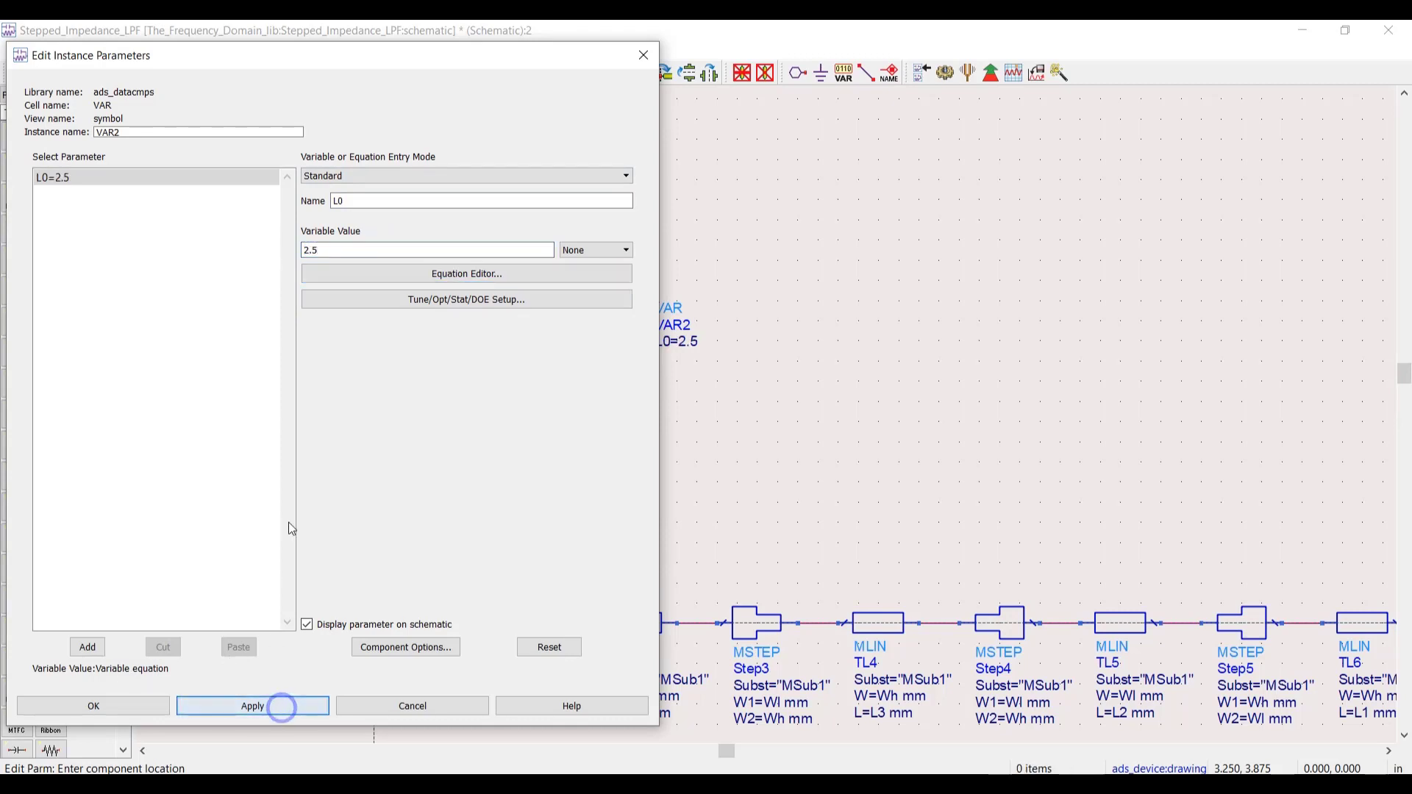
Add variable L1 = 1.58 to VAR2.
left_click(360, 200)
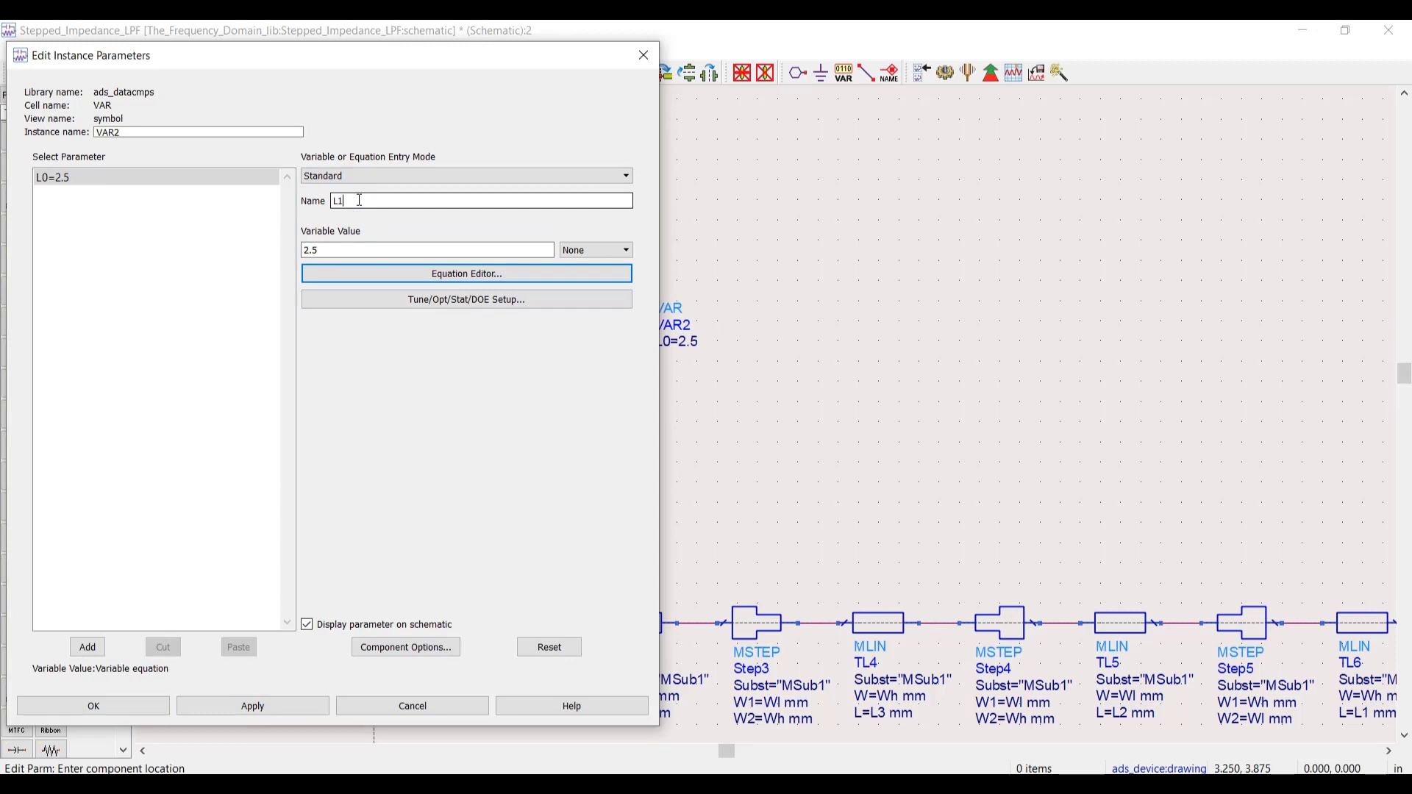
double_click(324, 250)
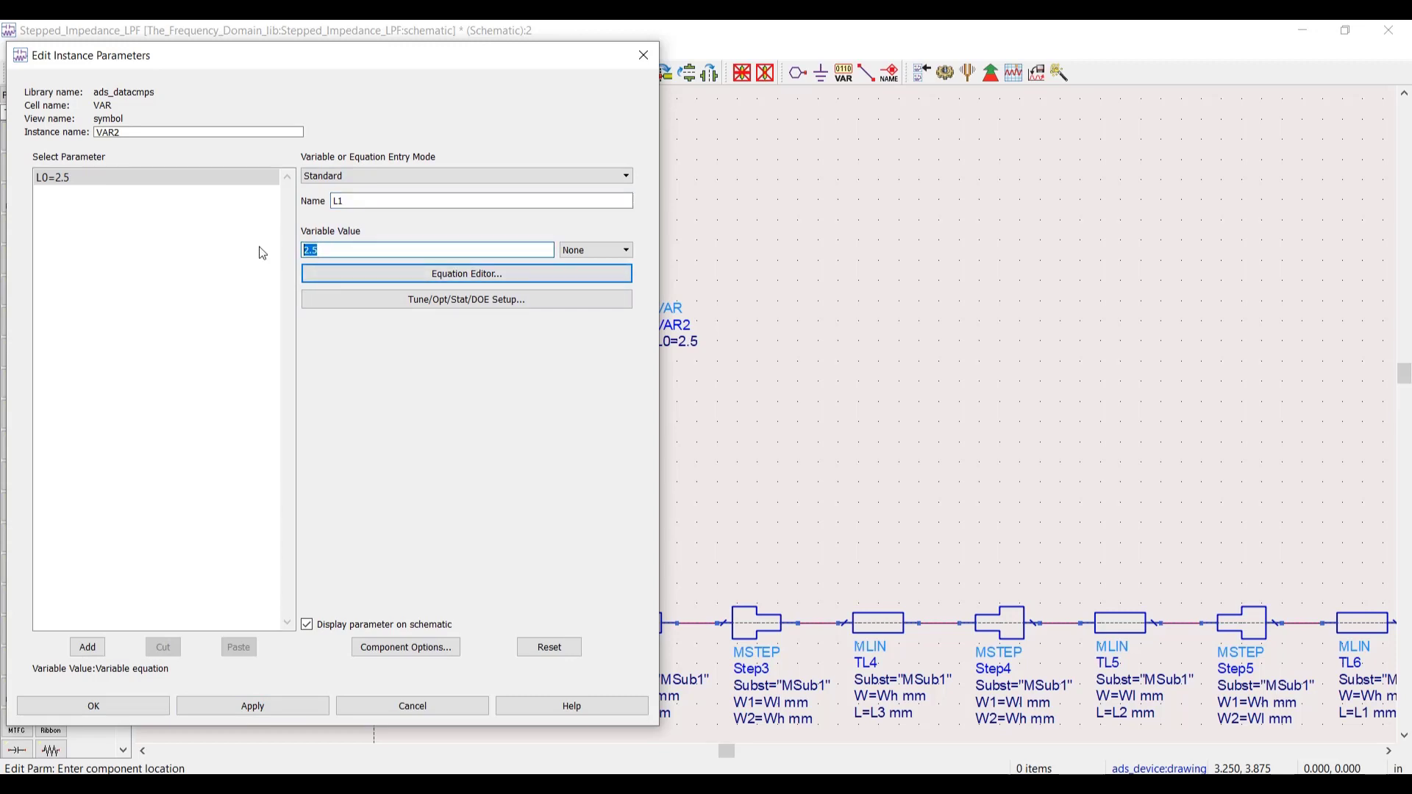
type("1.")
left_click(88, 646)
Add L2 = 1.47 and L3 = 2.73 to VAR2 and close its editor.
left_click(379, 204)
key("BackSpace")
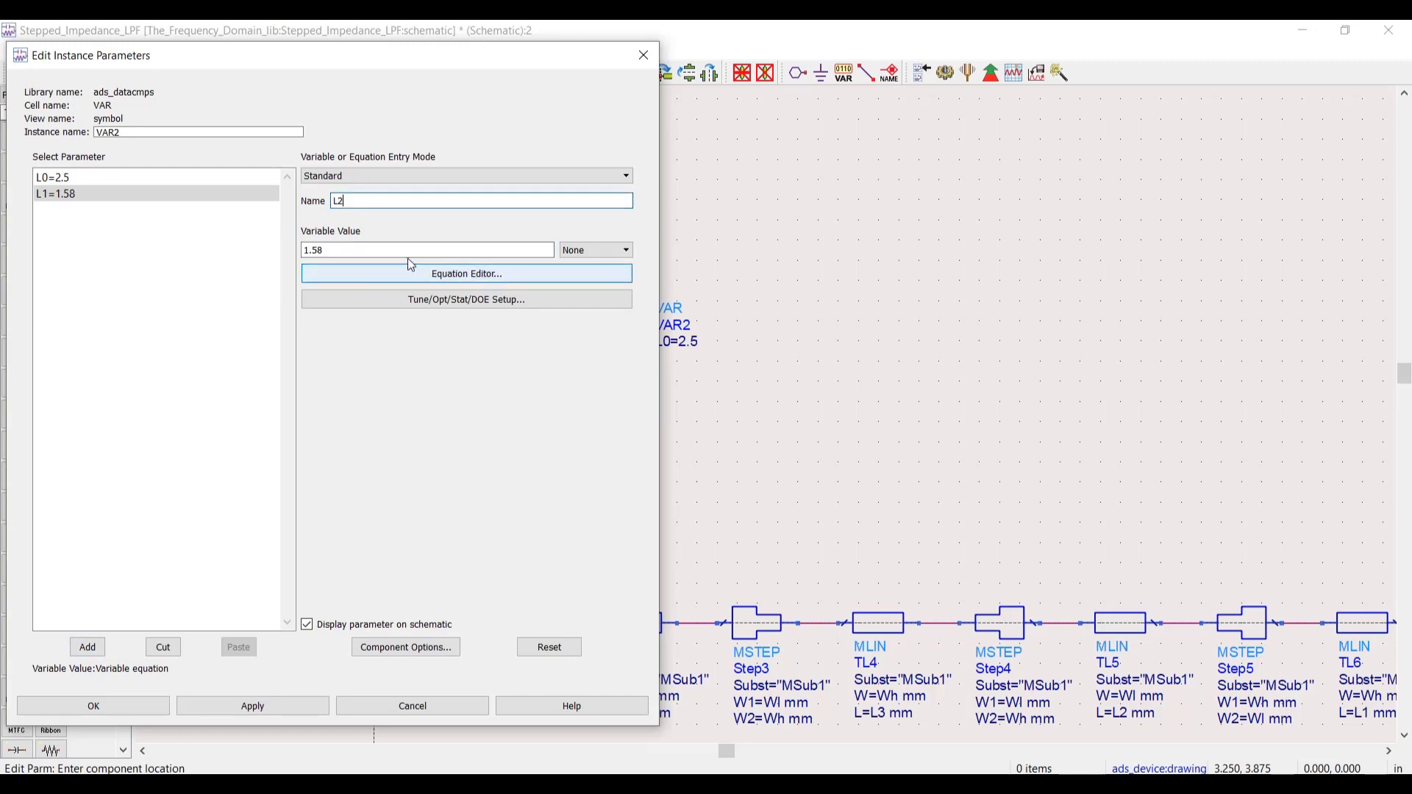
left_click_drag(324, 250, 317, 253)
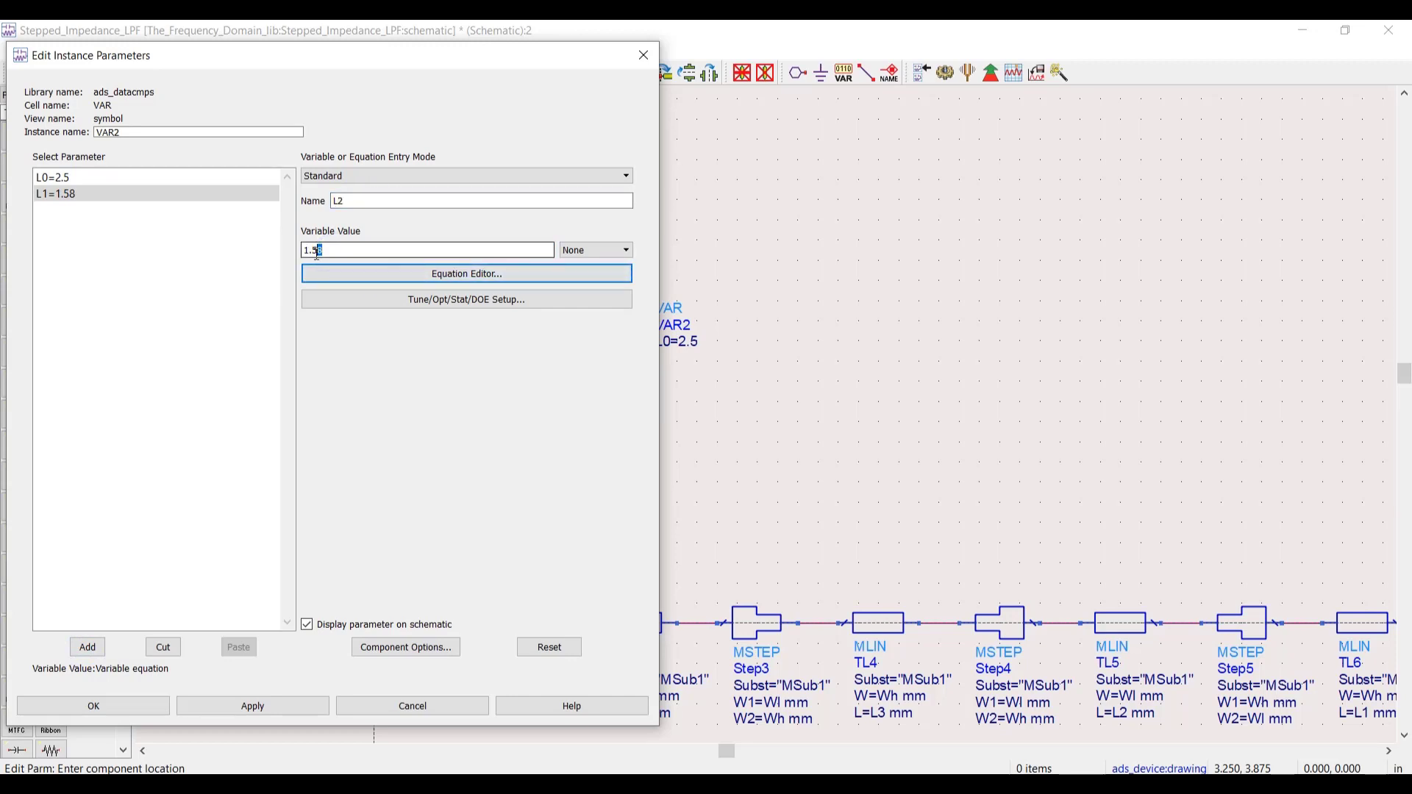
type("47")
left_click(87, 647)
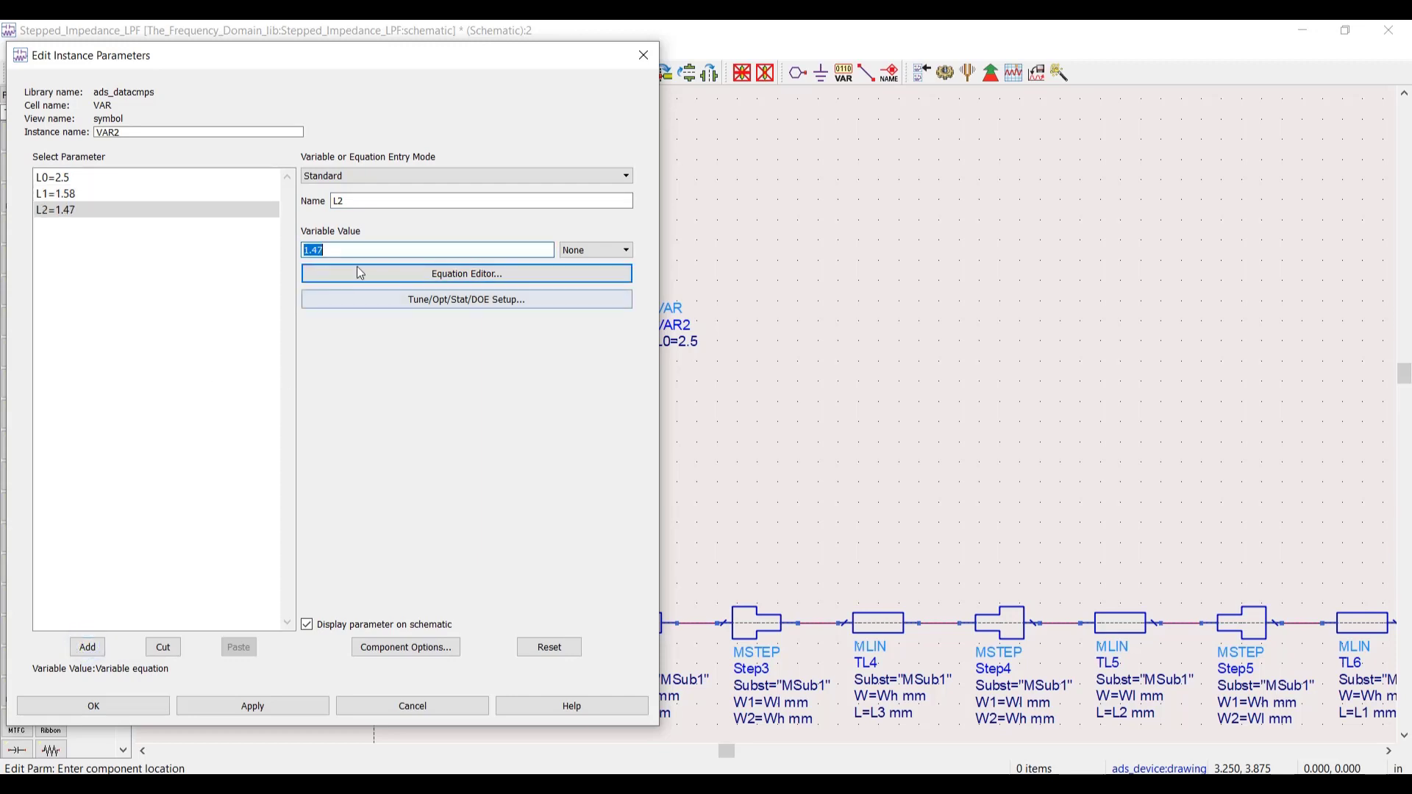
left_click(386, 203)
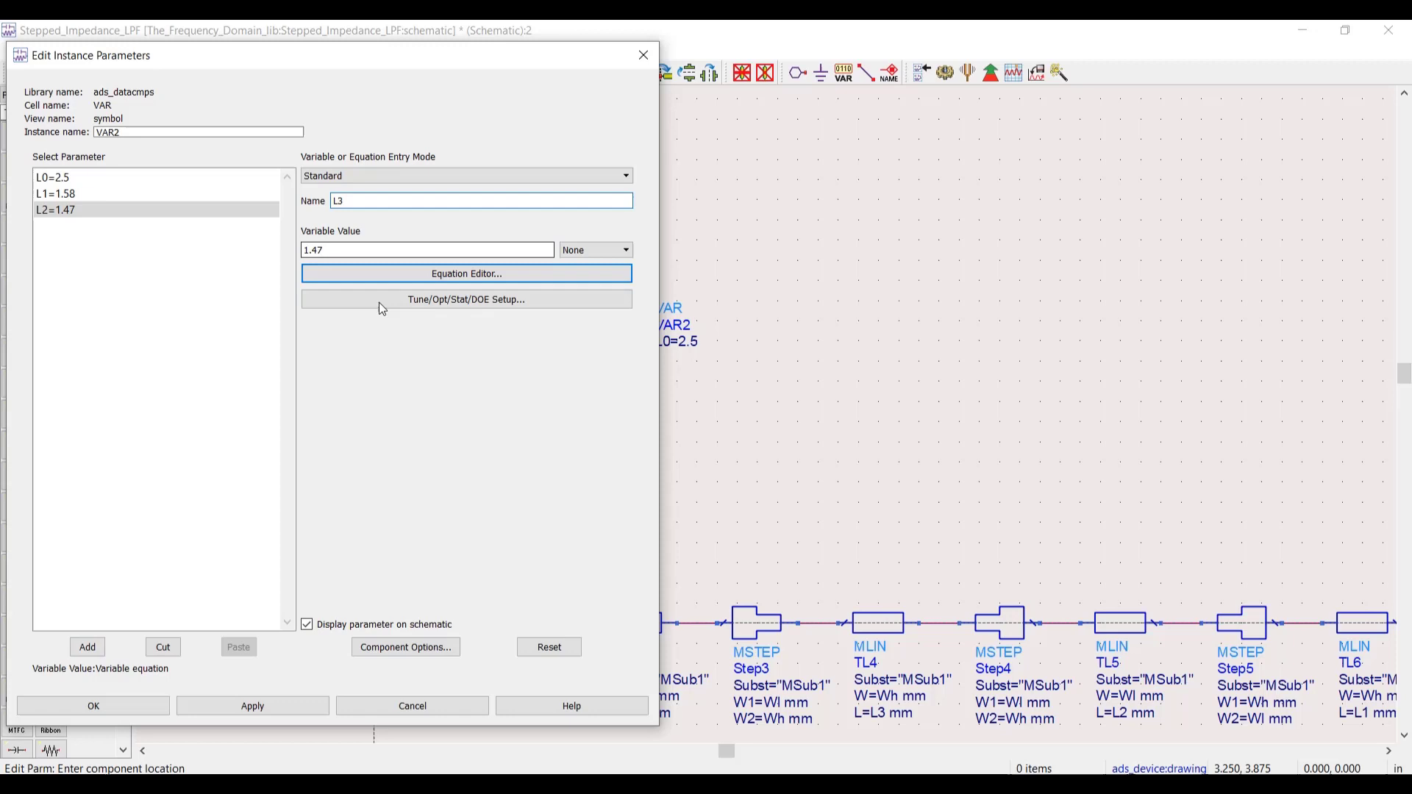
left_click(343, 250)
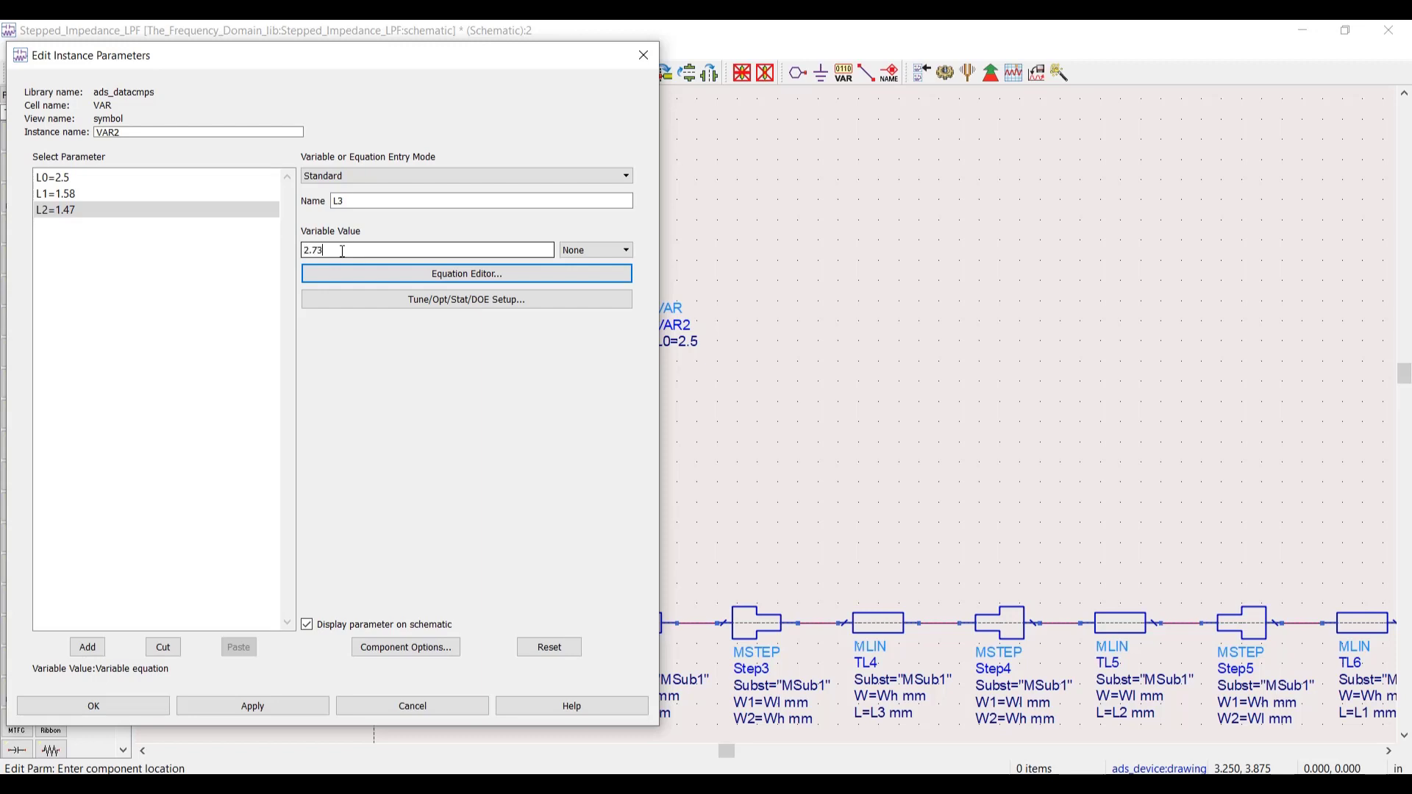
left_click(90, 647)
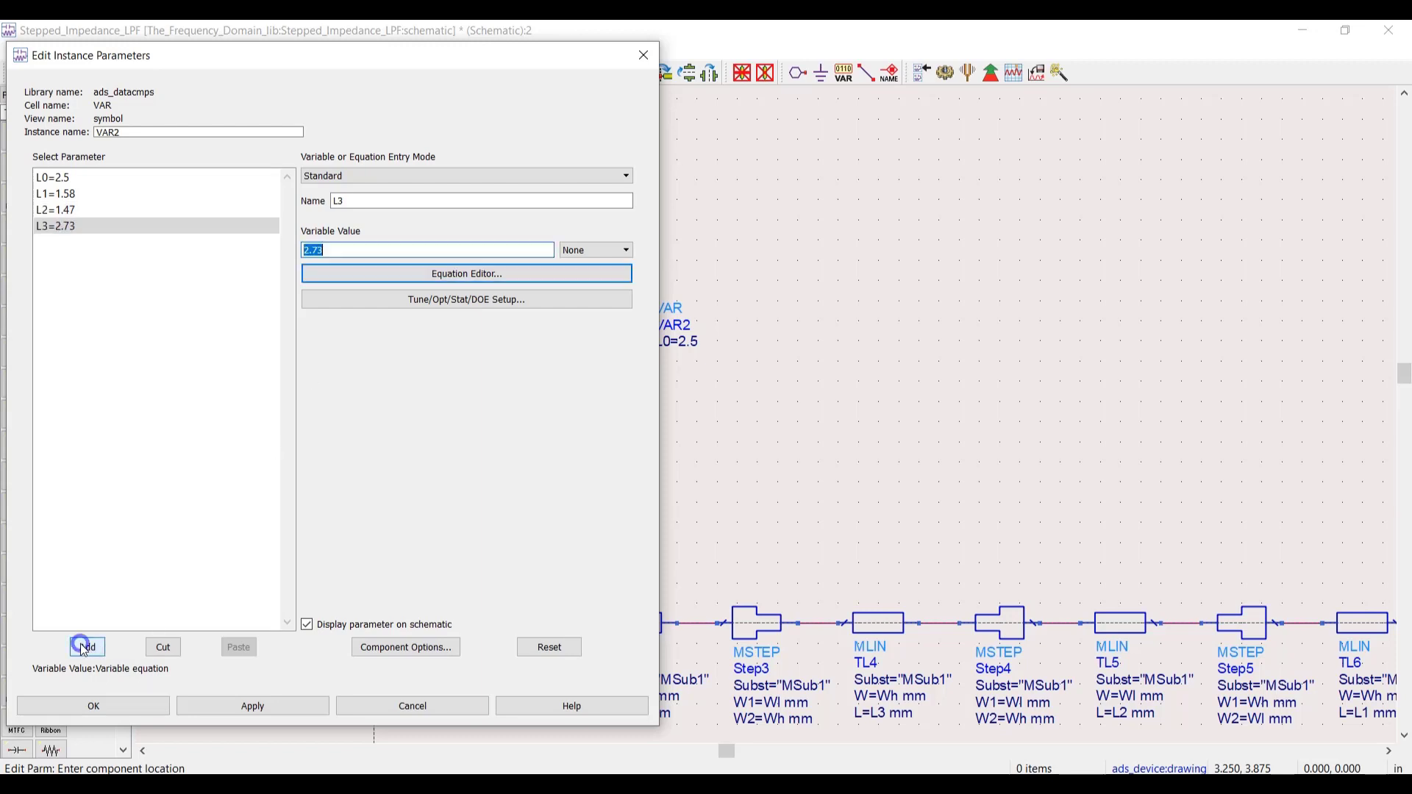
left_click(135, 710)
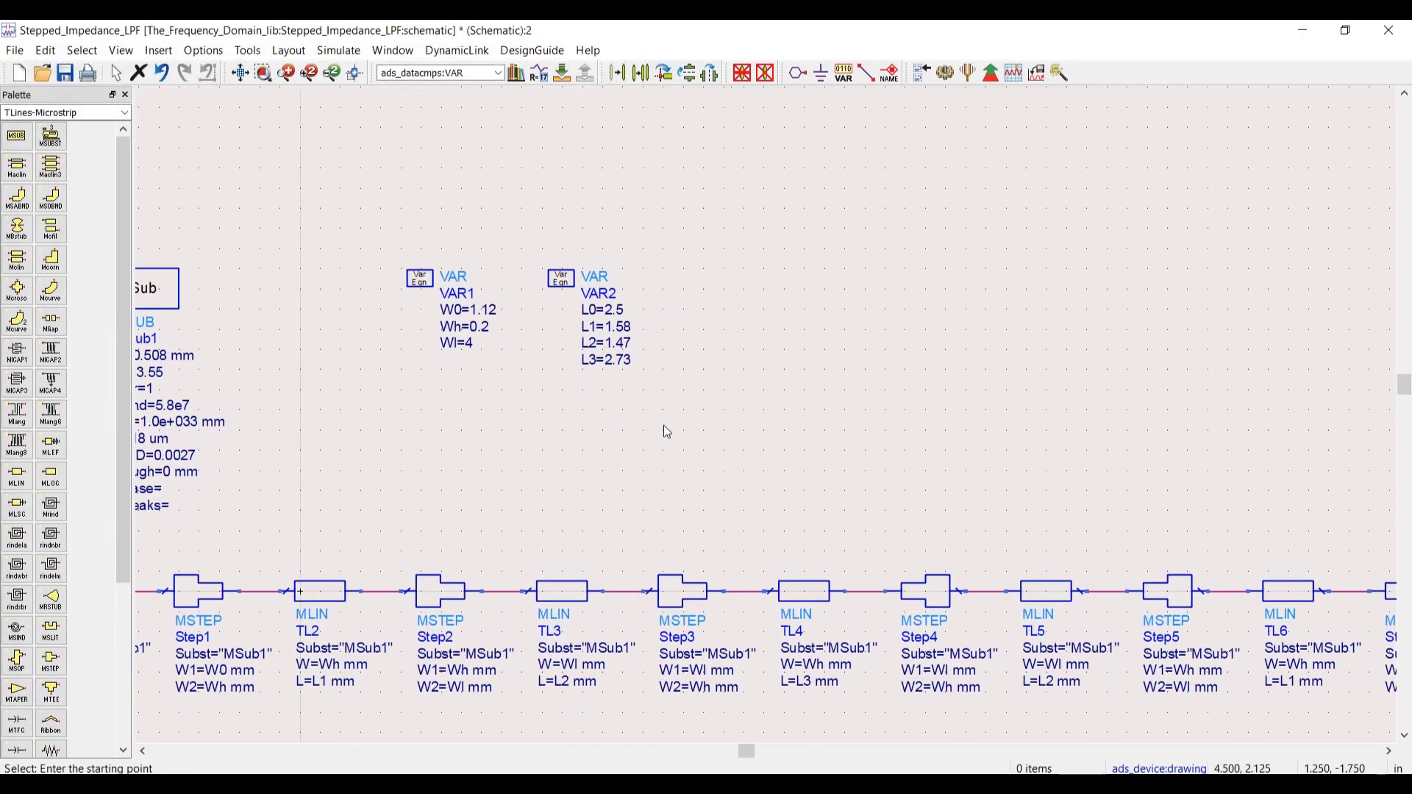
Place an S-parameter simulation controller SP1 from the Simulation-S_Param palette.
left_click(126, 113)
left_click(37, 174)
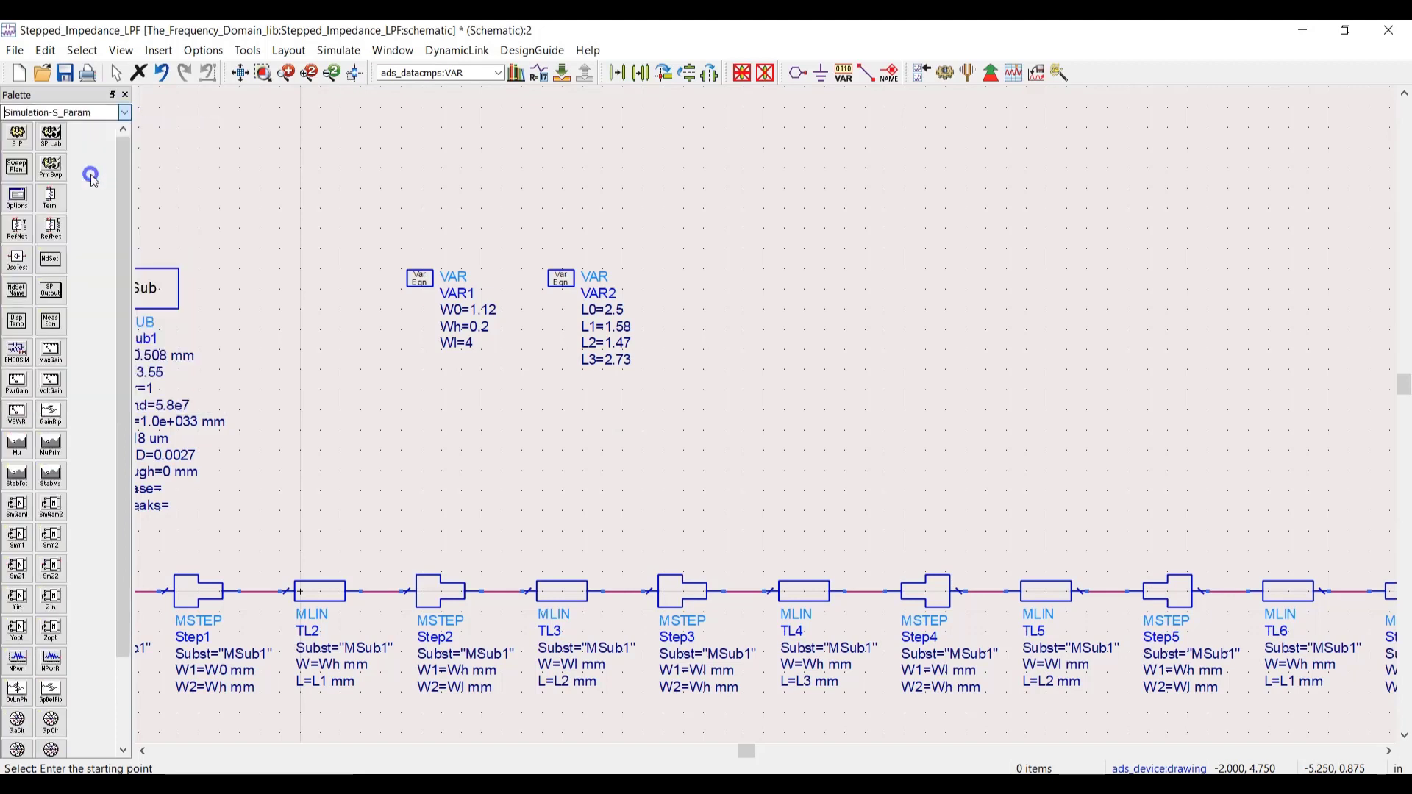
left_click(17, 134)
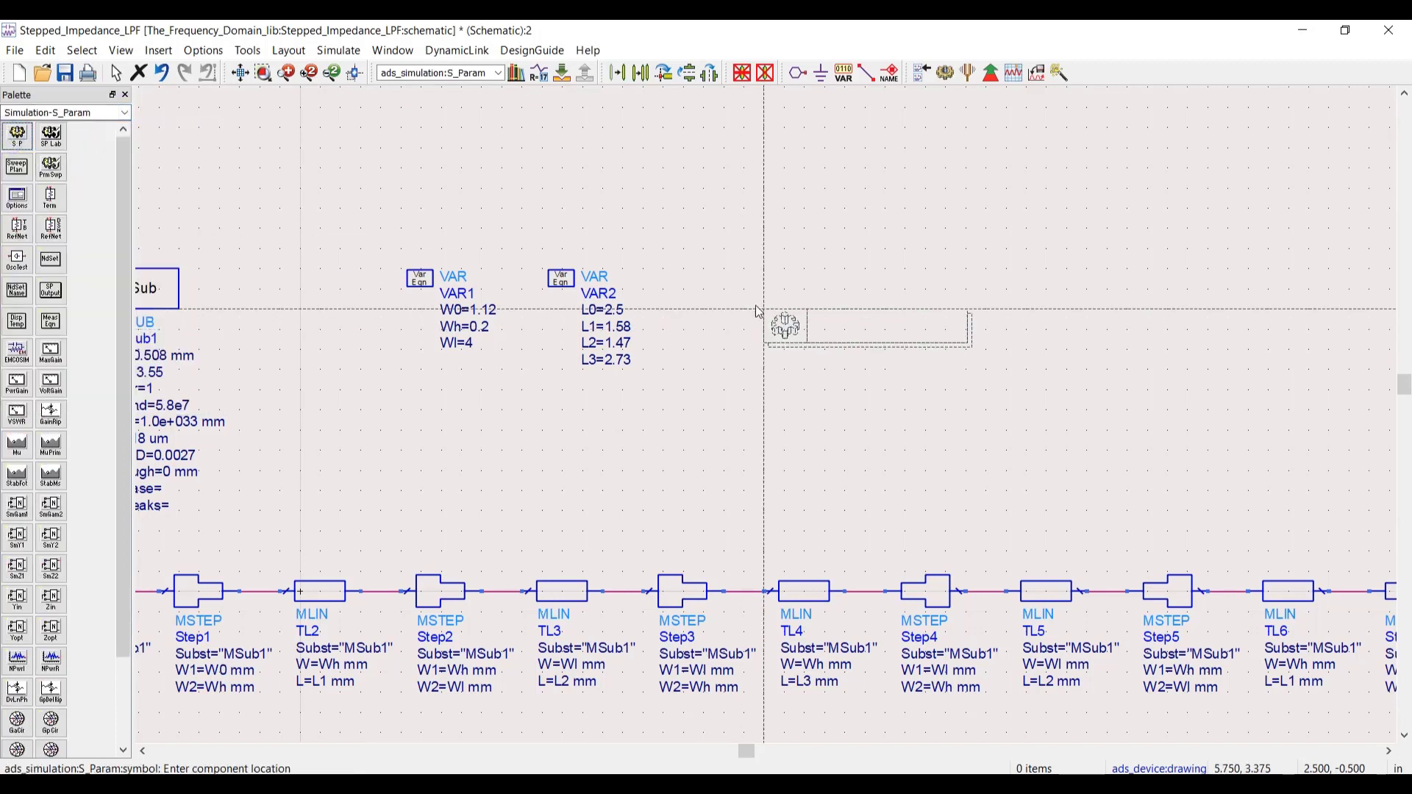
left_click(712, 273)
right_click(792, 234)
left_click(835, 239)
Set SP1's sweep to start 0.01 GHz, stop 30 GHz, step 0.01 GHz.
double_click(831, 287)
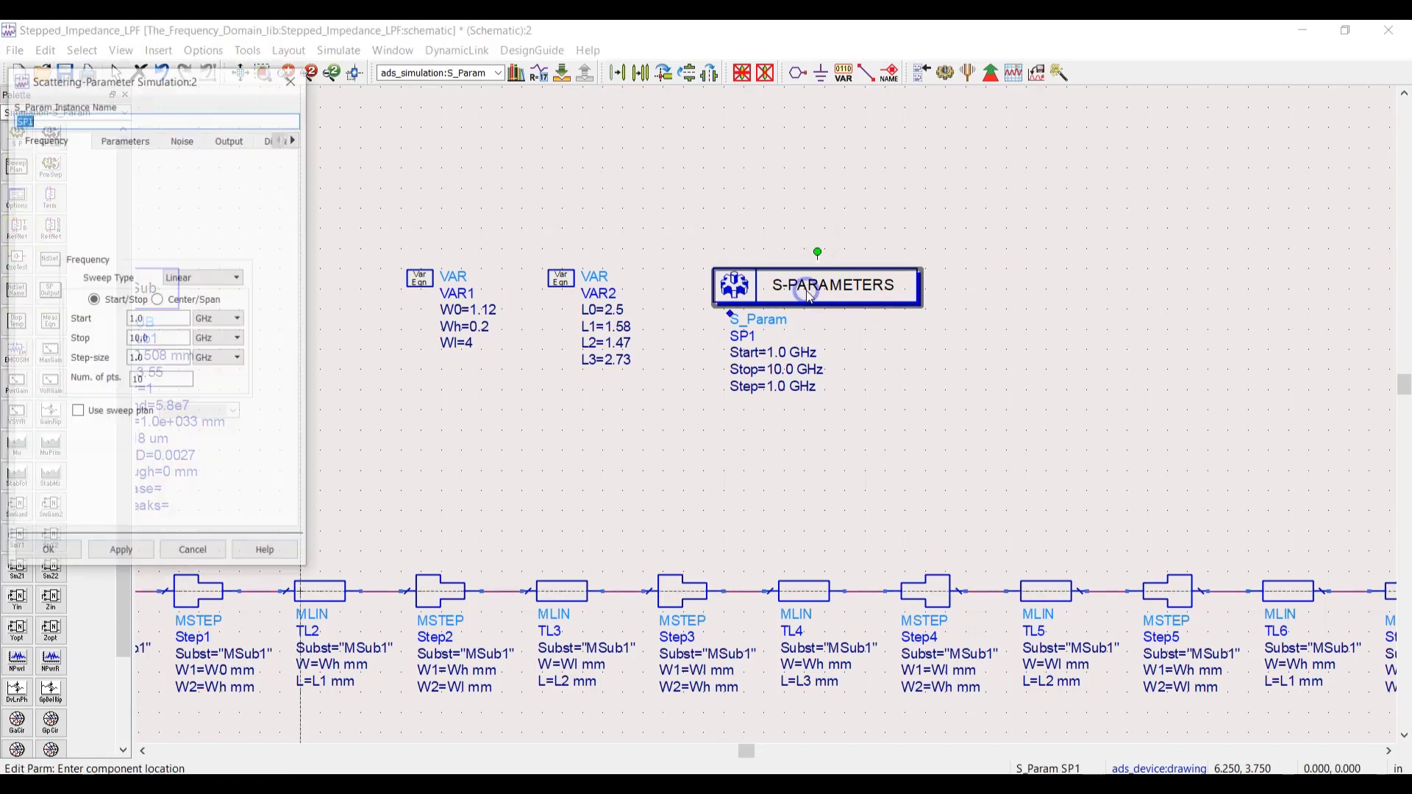
double_click(151, 318)
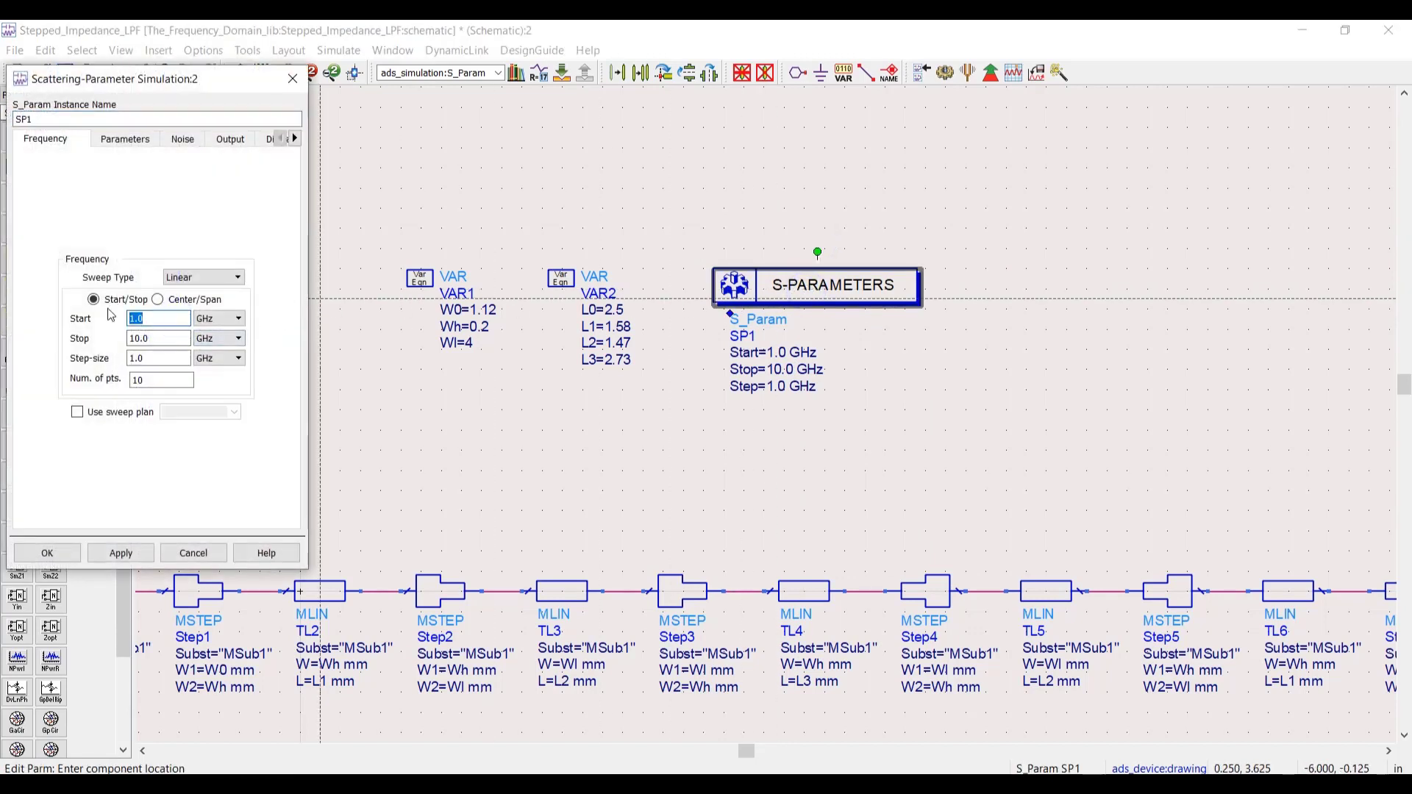
type("0.01")
double_click(158, 339)
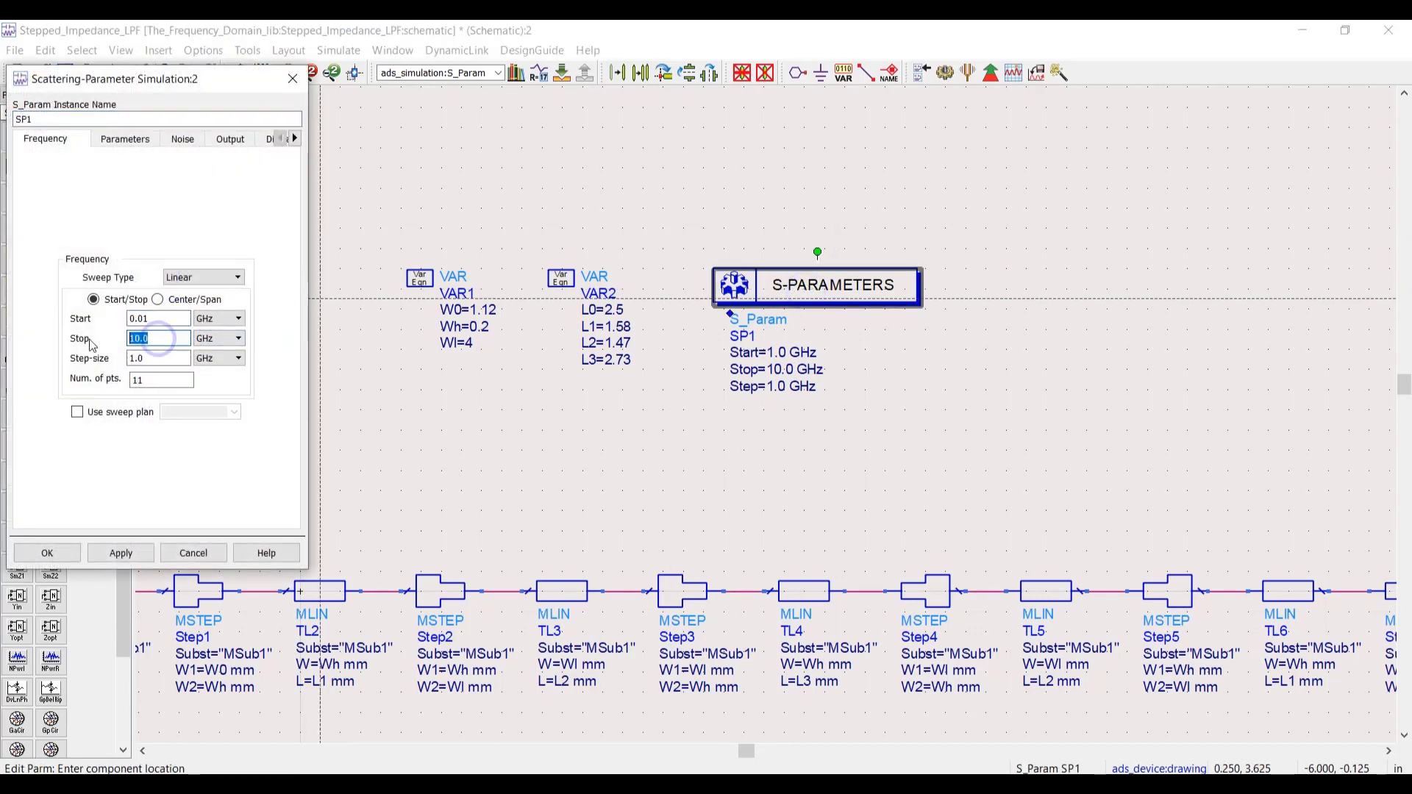
type("30")
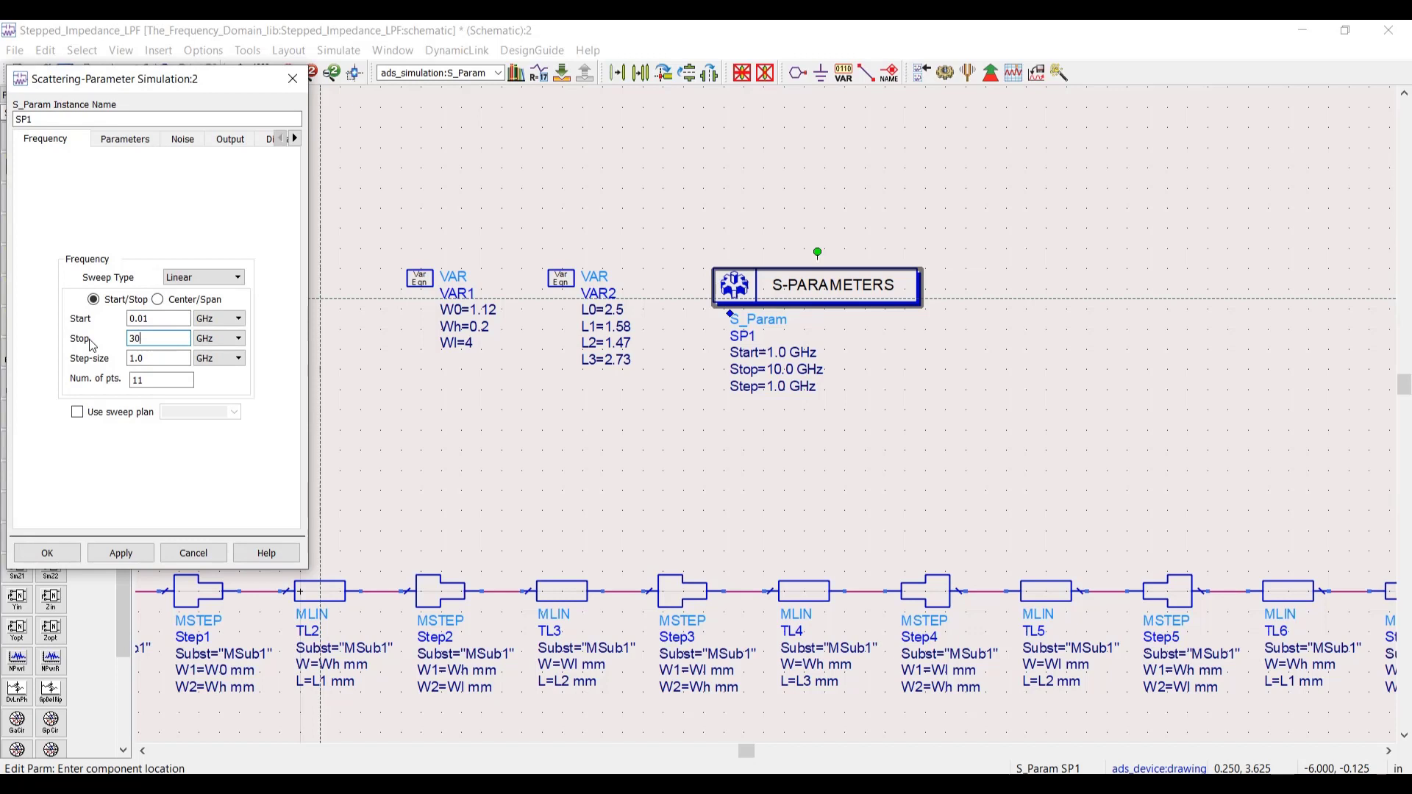
double_click(152, 359)
type("0")
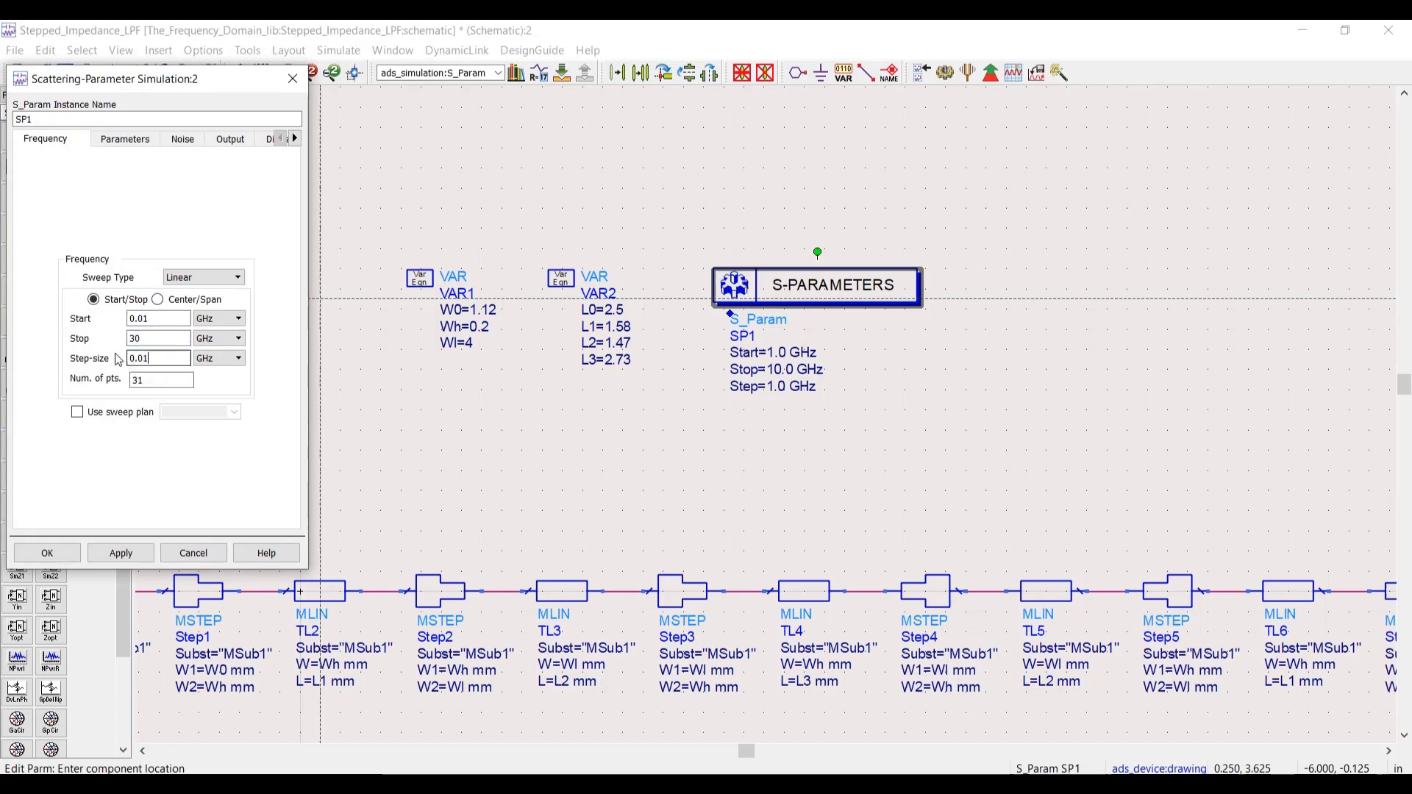
left_click(59, 552)
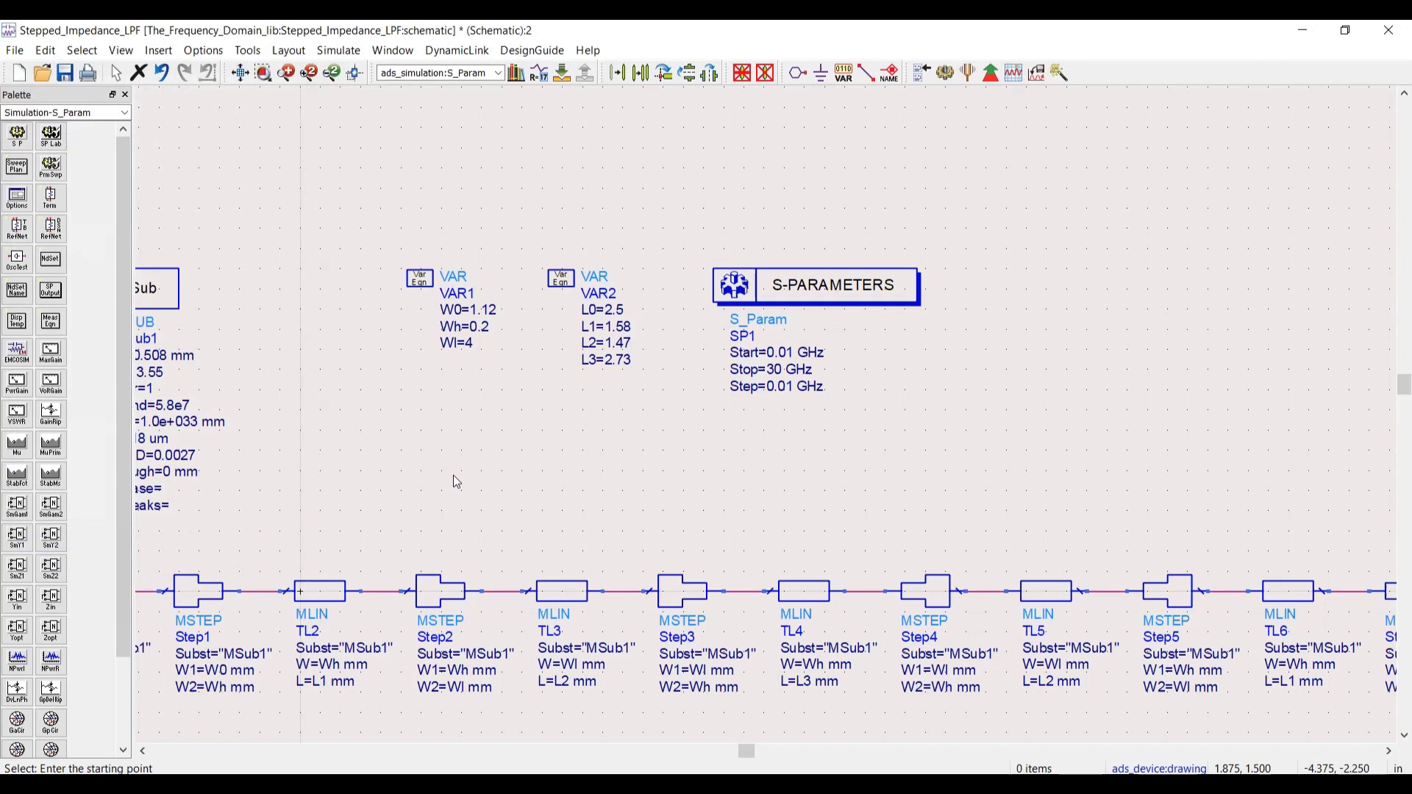
scroll(515, 435, "down", 2)
scroll(637, 436, "right", 1)
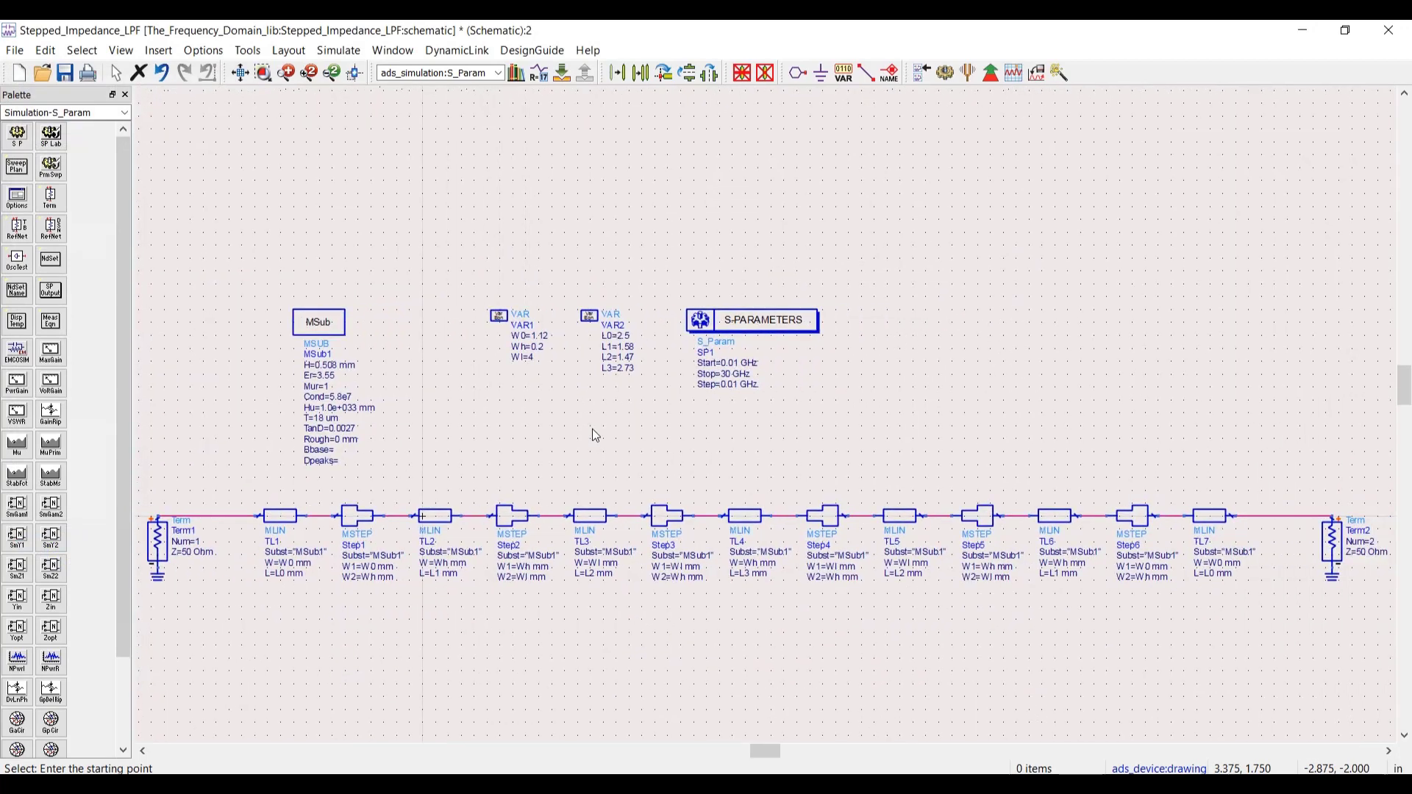
Save the schematic, run the S-parameter simulation, and maximize the resulting data display window.
left_click(68, 73)
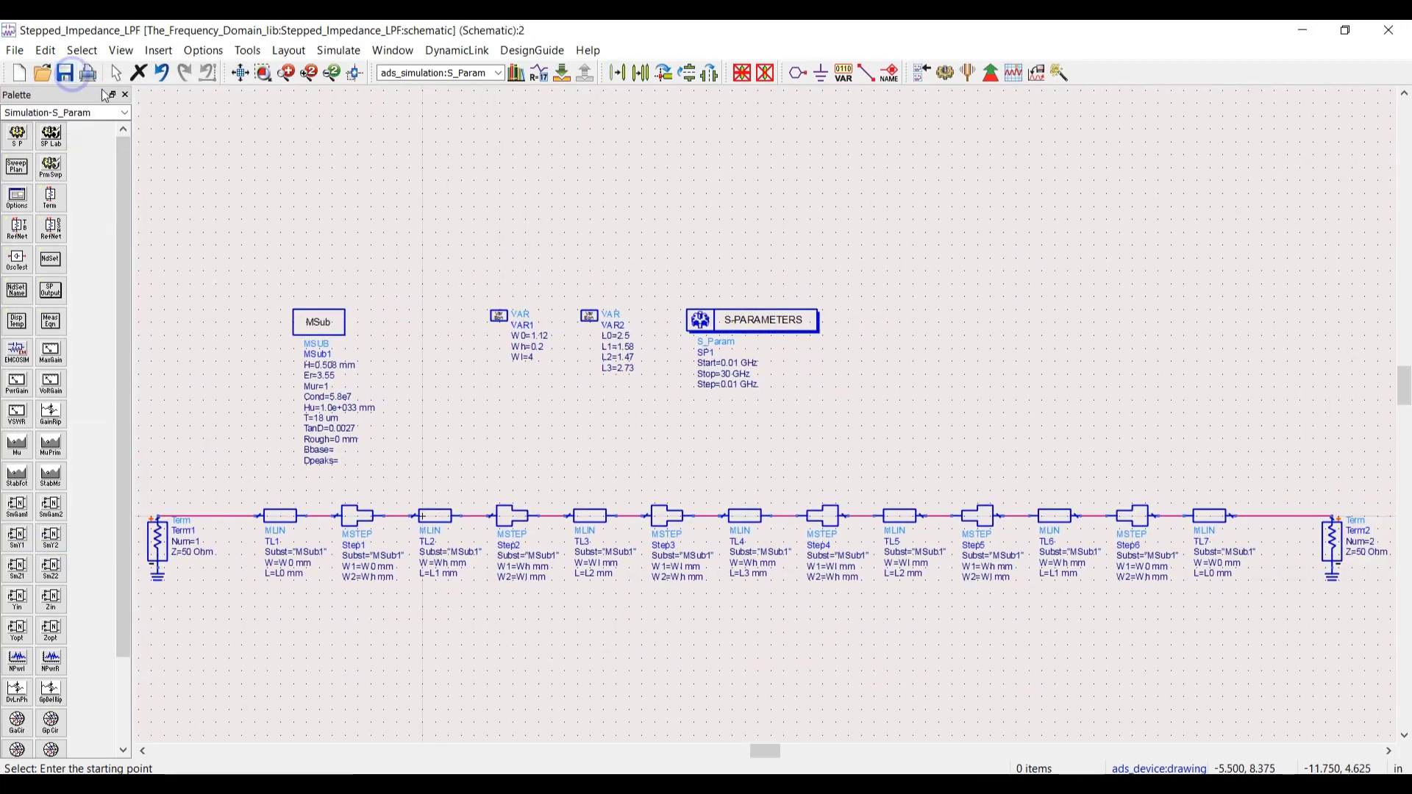
left_click(945, 72)
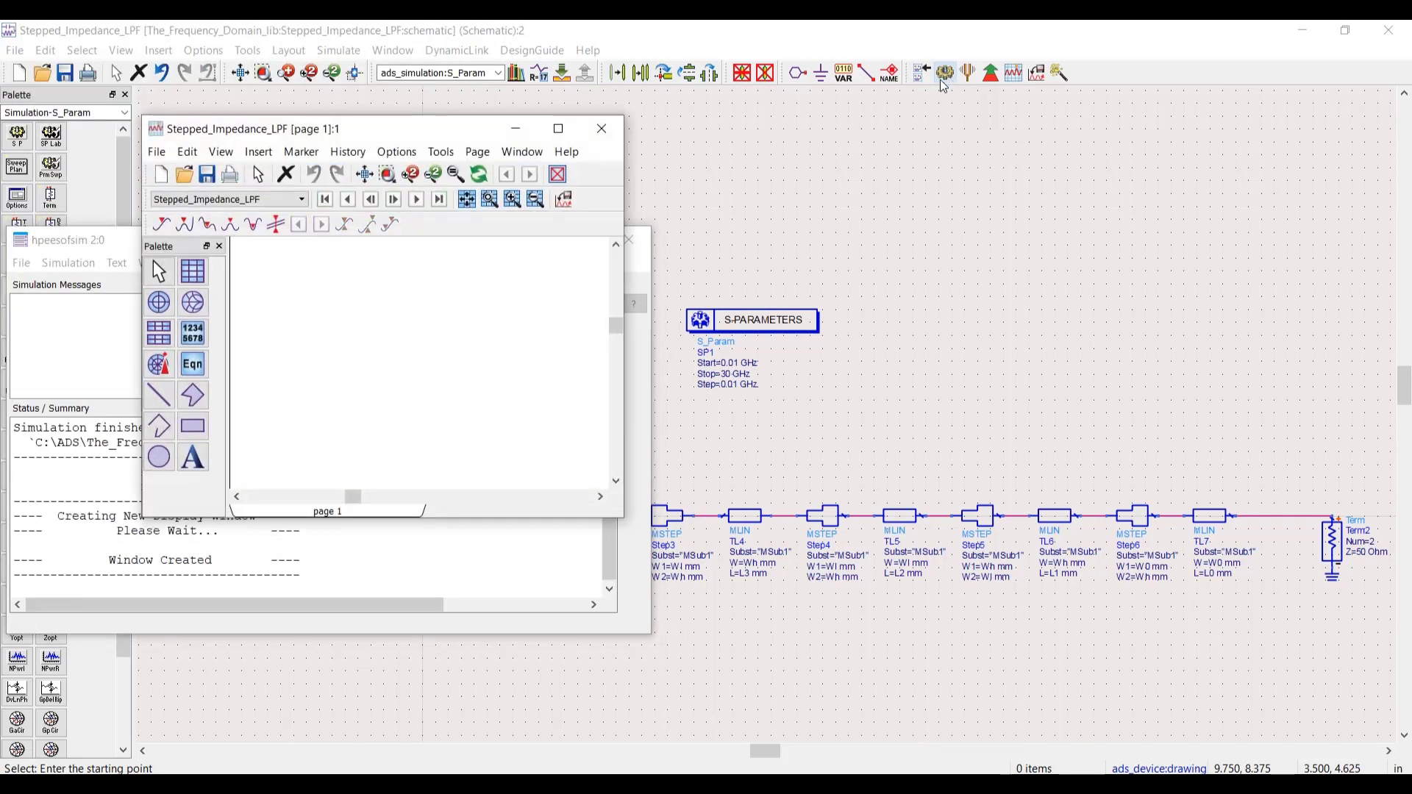
left_click(558, 128)
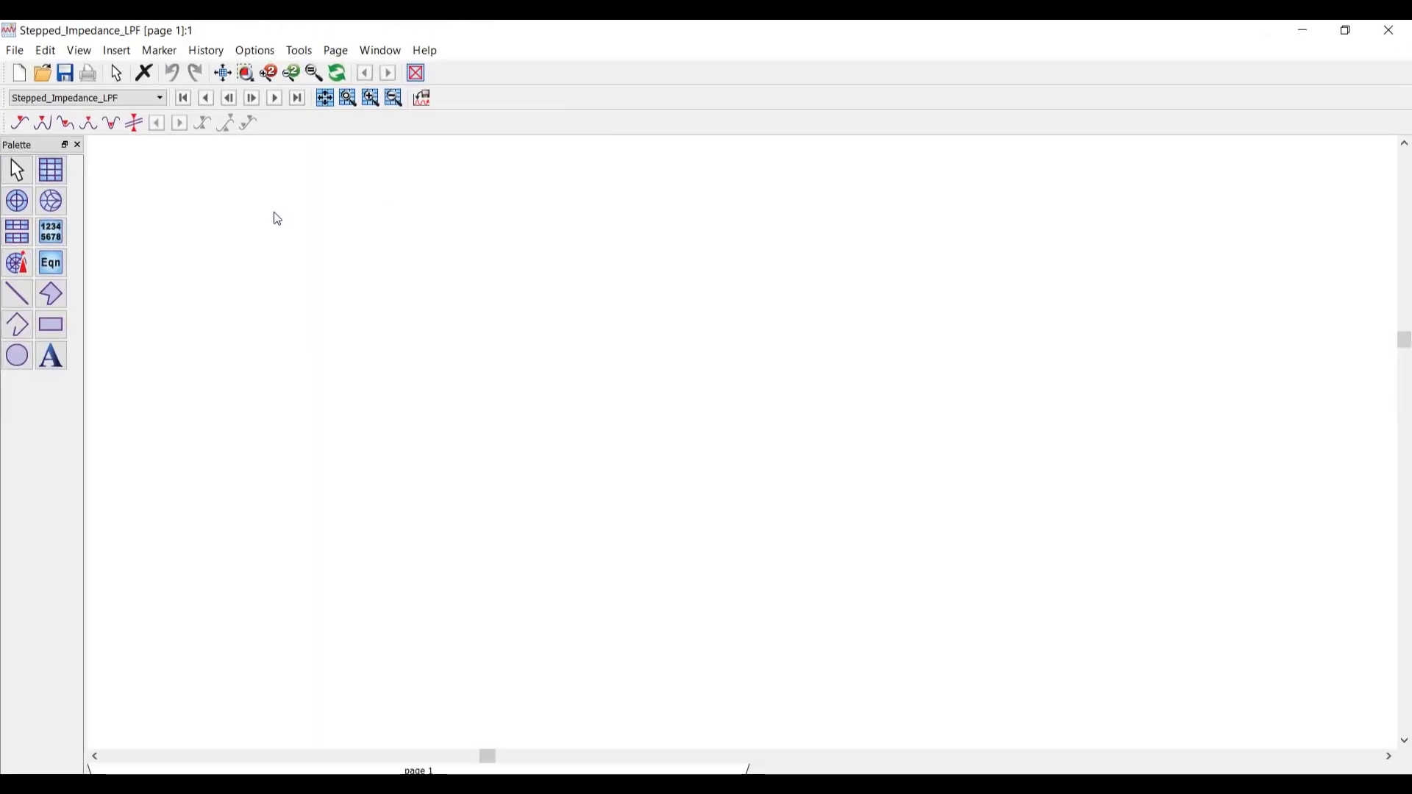
Add a rectangular plot of dB(S(1,1)), dB(S(1,2)), dB(S(2,1)) and dB(S(2,2)) versus frequency.
left_click(53, 172)
left_click(363, 229)
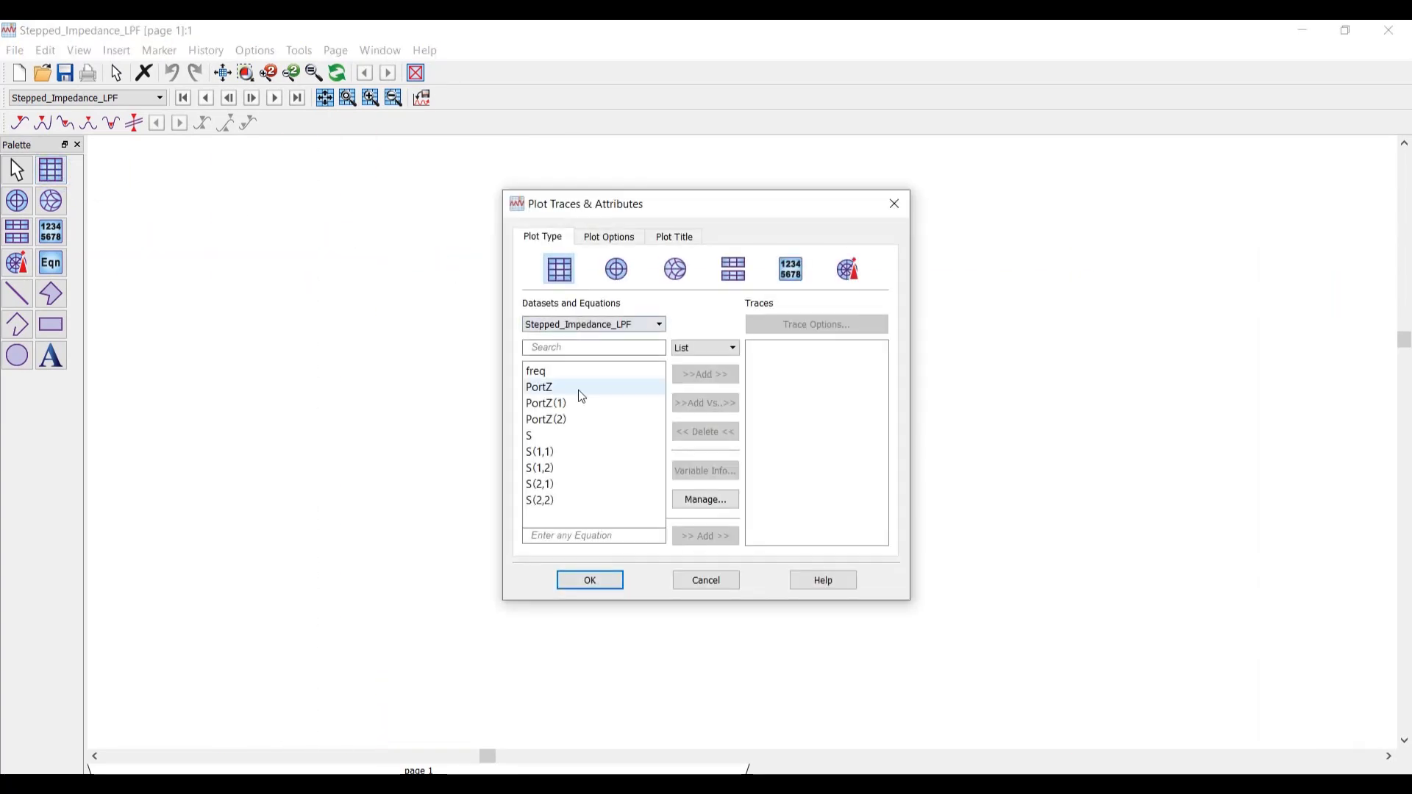
left_click(566, 453)
left_click(564, 500, "shift")
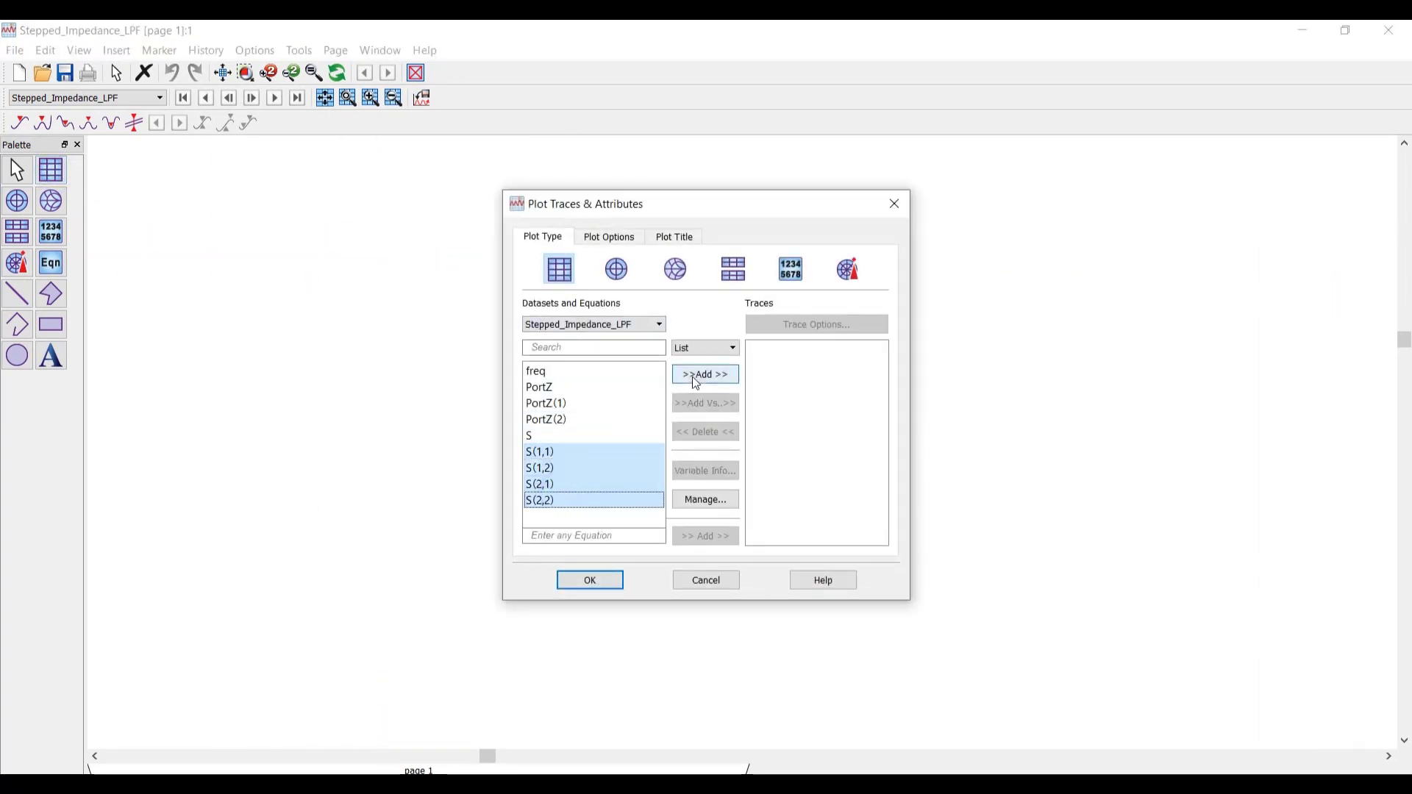
left_click(692, 375)
left_click(679, 524)
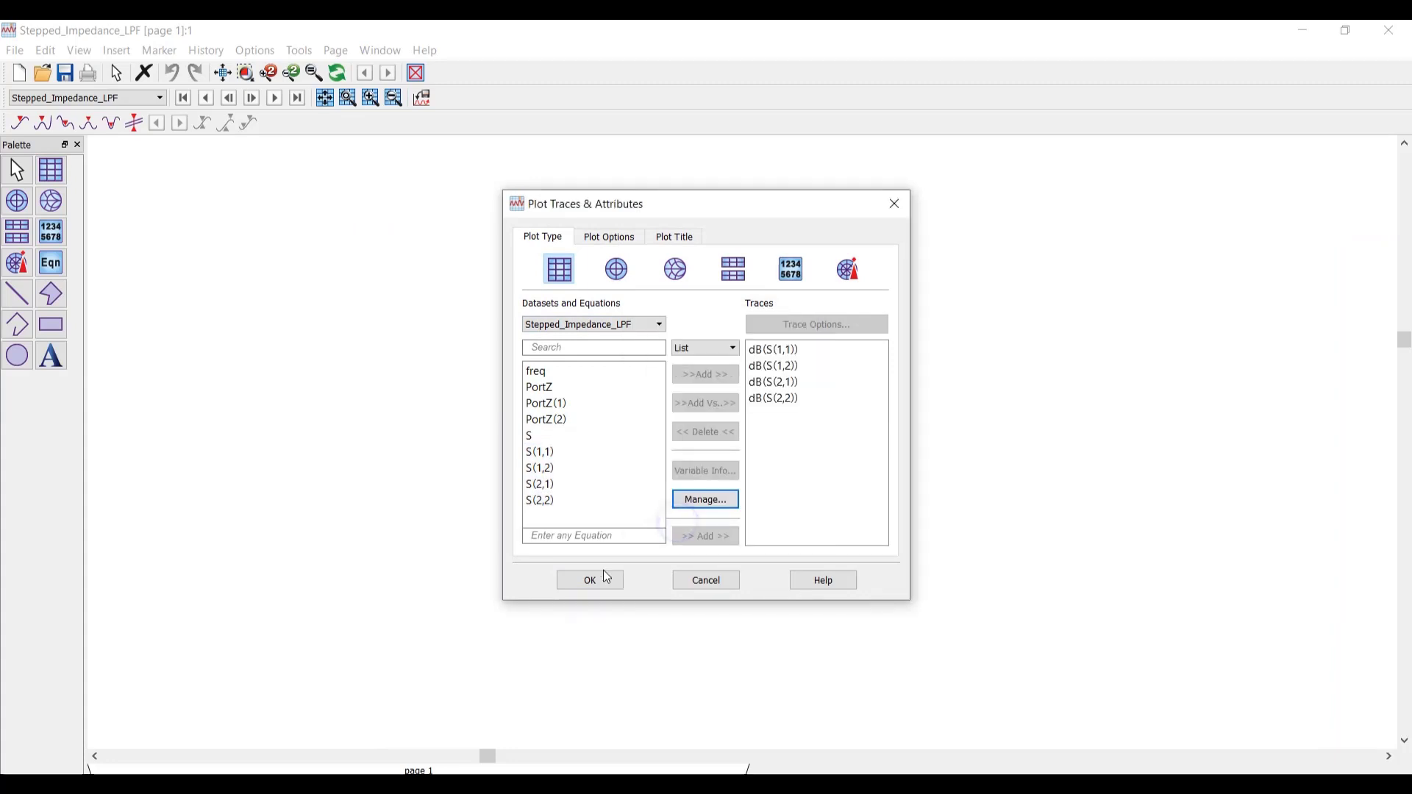
left_click(591, 580)
scroll(766, 448, "down", 3)
scroll(669, 407, "up", 3)
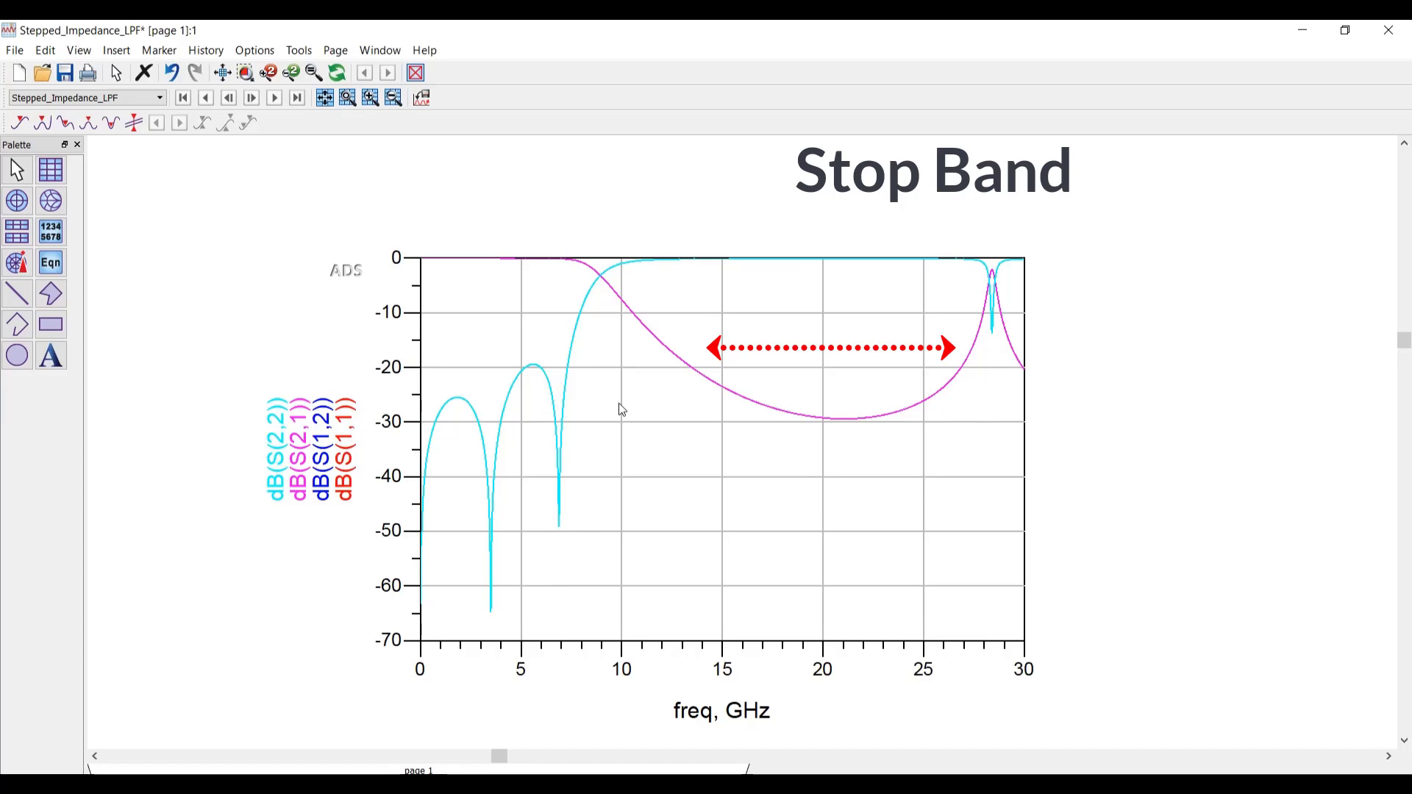
Insert marker m1 on the dB(S(2,1)) trace and move its readout box beside the plot.
left_click(134, 123)
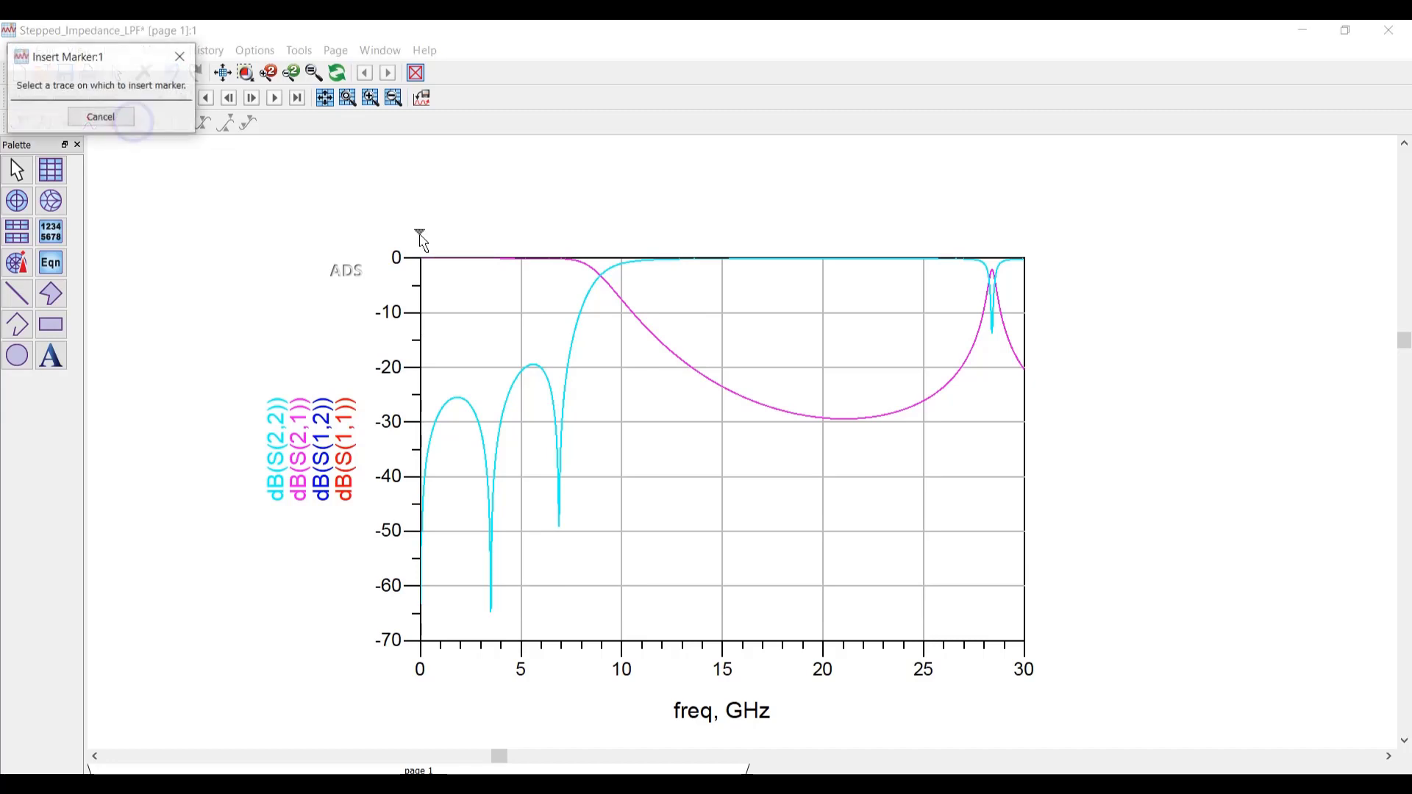
left_click(595, 274)
left_click_drag(581, 163, 763, 217)
scroll(751, 386, "down", 2)
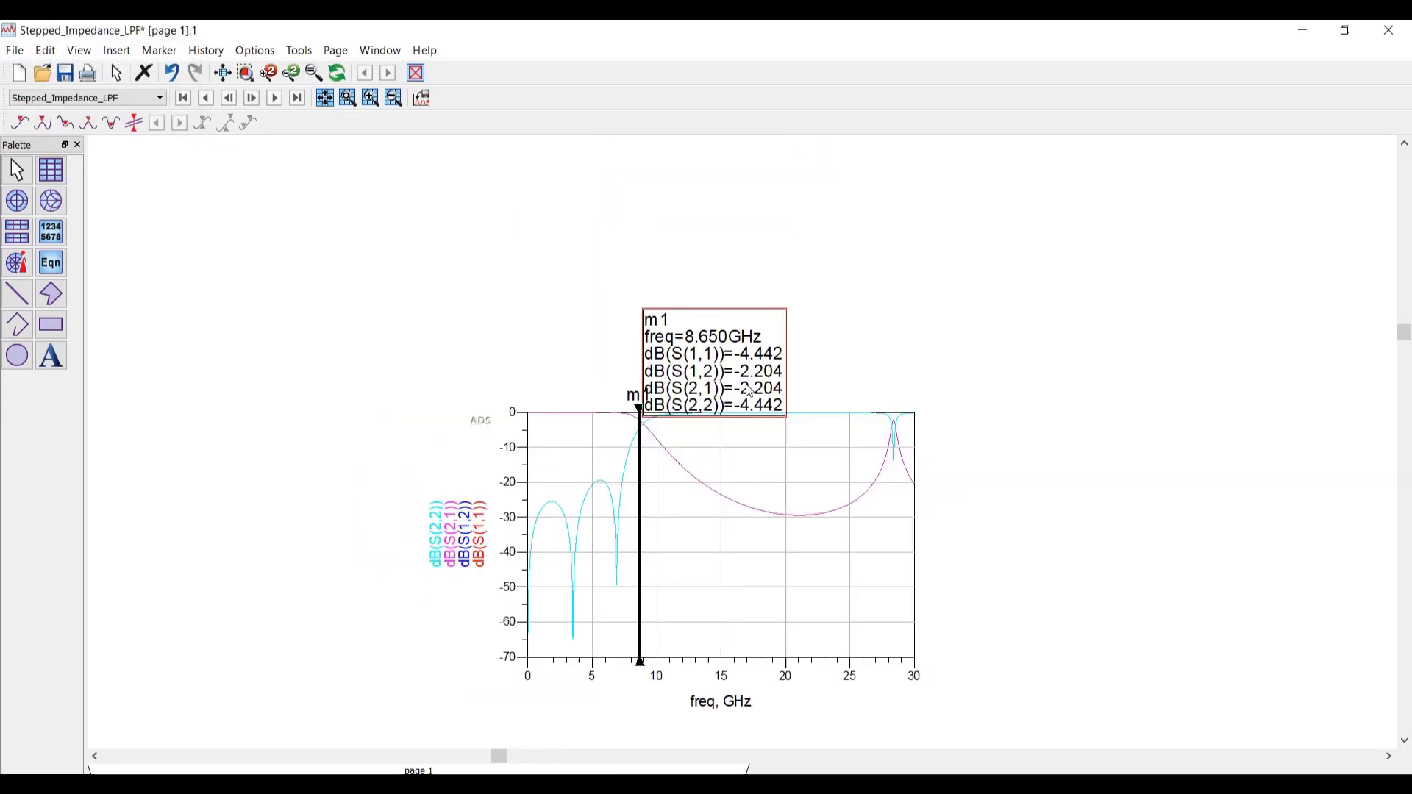
scroll(771, 316, "down", 3)
mouse_move(772, 309)
left_mouse_down()
mouse_move(789, 286)
mouse_move(822, 293)
left_mouse_up()
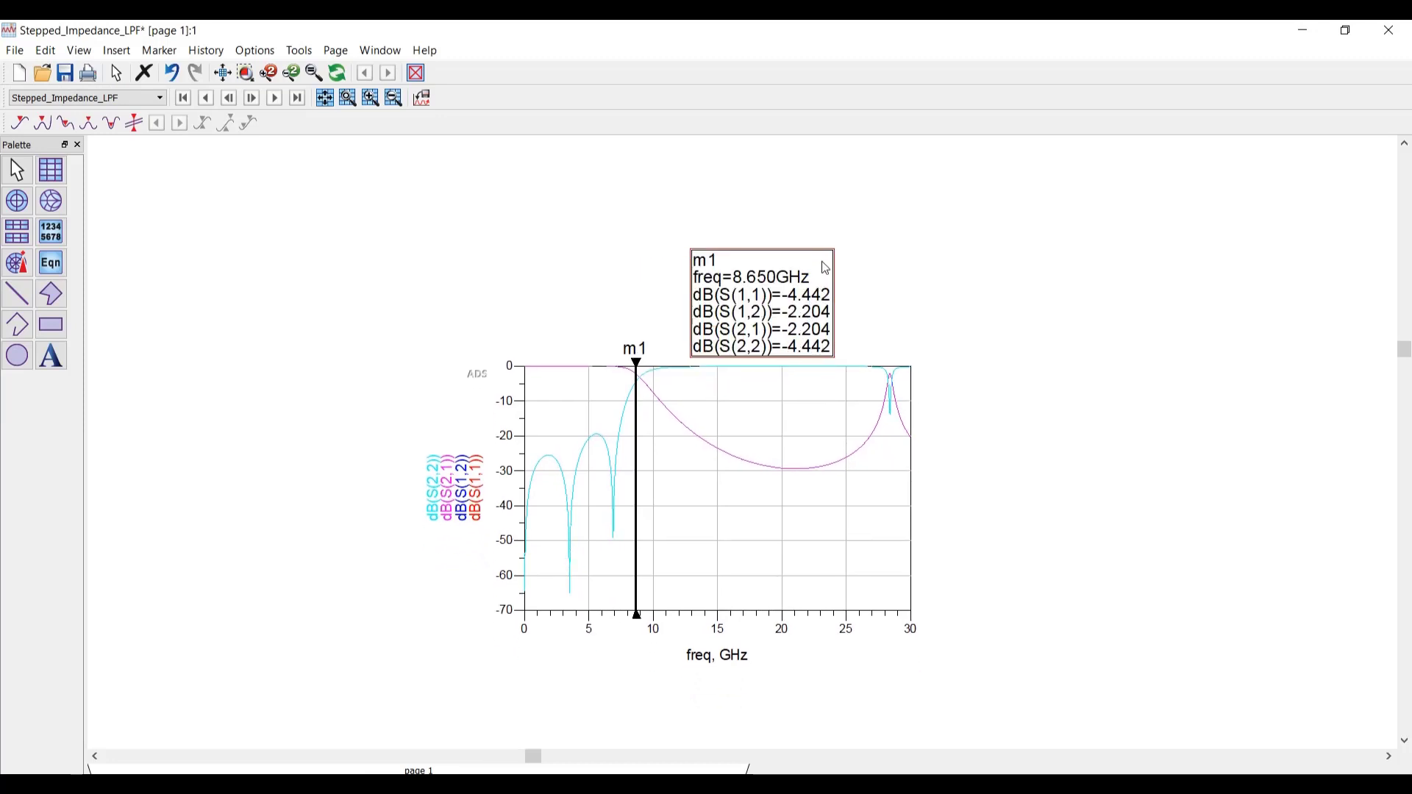
Step m1 to 8.890 GHz, where dB(S(2,1)) reads -3.002.
key("Right")
key("Right")
key("Right")
key("Right")
key("Right")
key("Right")
key("Right")
key("Right")
key("Right")
key("Right")
key("Right")
key("Right")
key("Right")
key("Right")
key("Right")
key("Right")
key("Right")
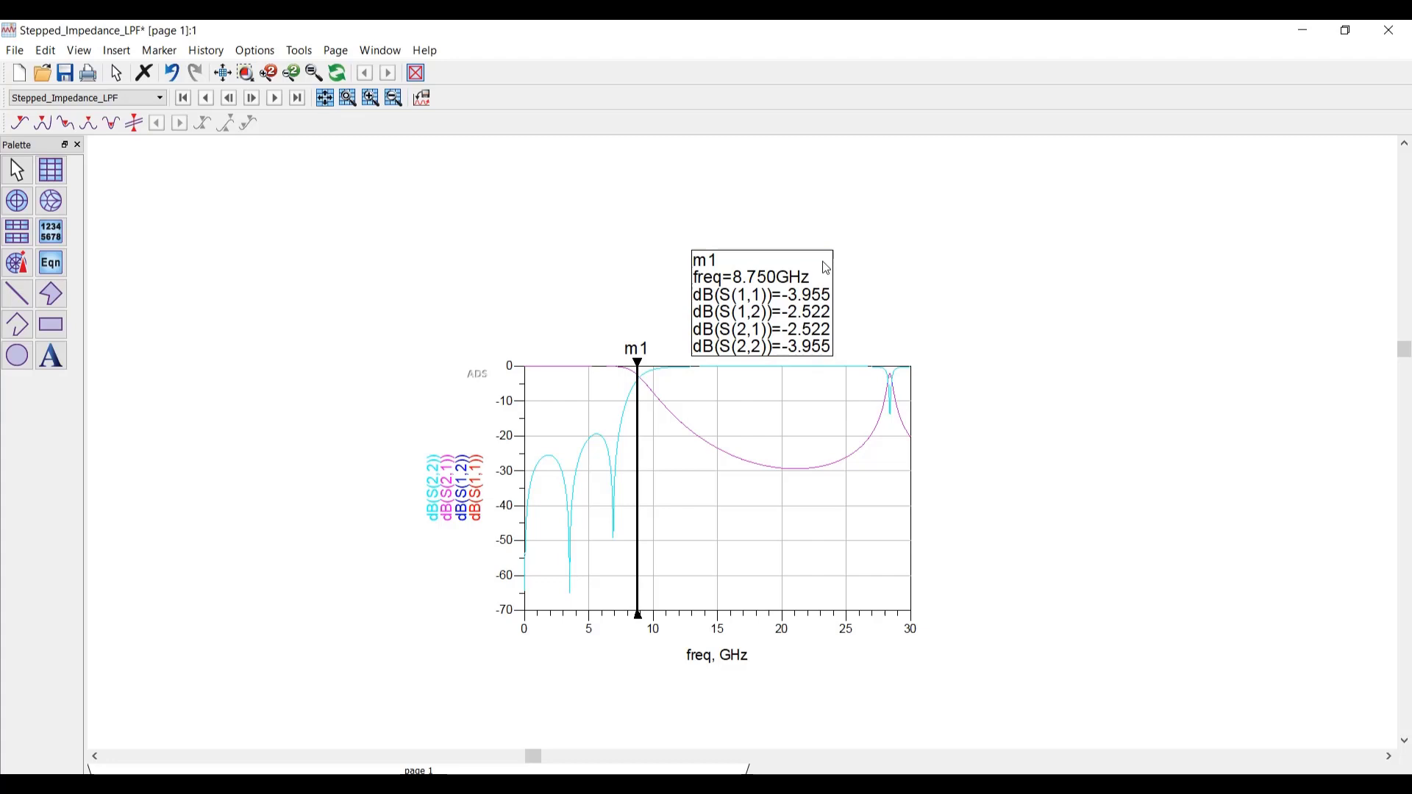
key("Right")
key("Right")
key("Right")
key("Right")
key("Right")
key("Right")
key("Right")
key("Right")
key("Right")
key("Right")
key("Right")
key("Right")
key("Right")
key("Right")
key("Right")
key("Right")
key("Right")
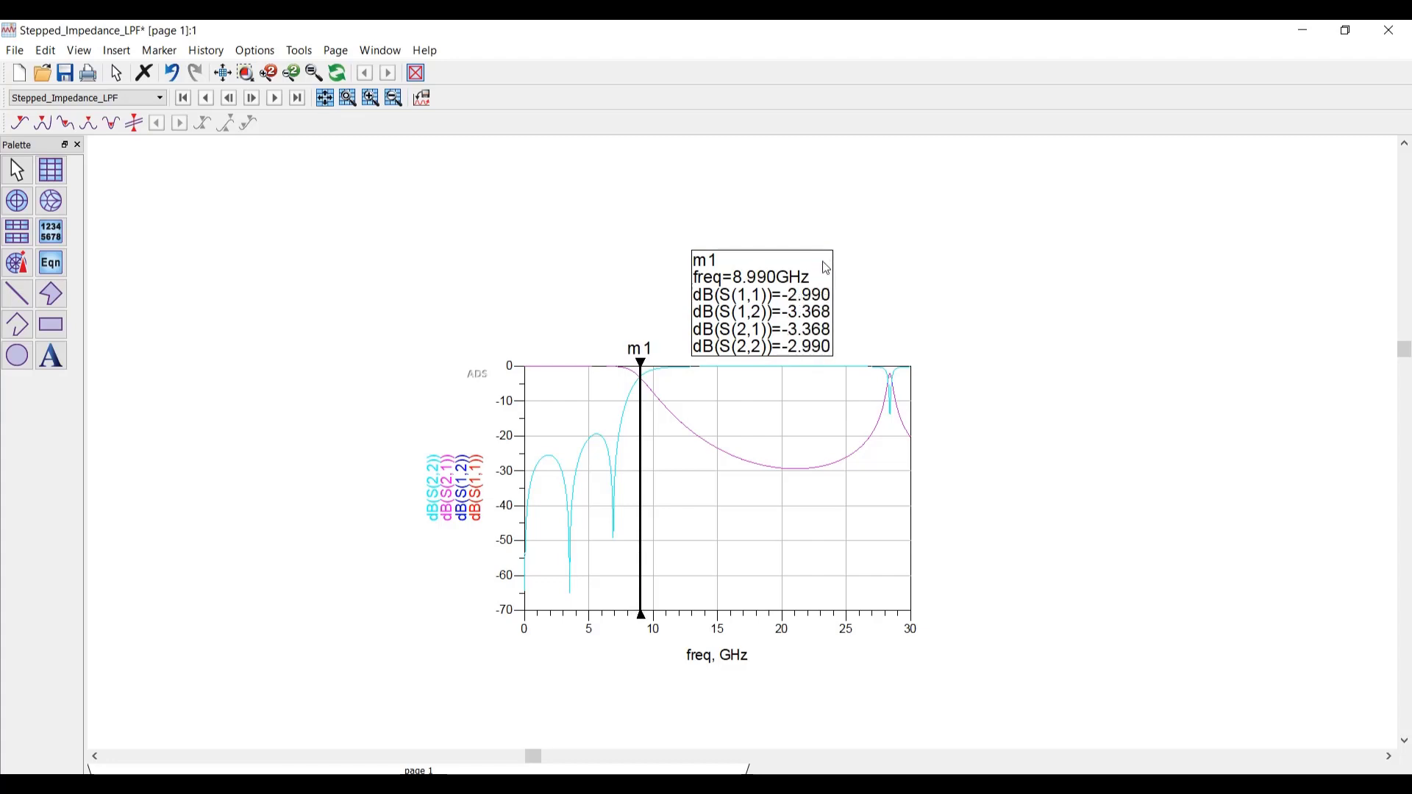
key("Left")
key("Left")
key("Left")
key("Left")
key("Left")
key("Left")
key("Left")
key("Left")
key("Left")
key("Left")
key("Left")
key("Left")
key("Left")
key("Left")
key("Left")
key("Right")
key("Right")
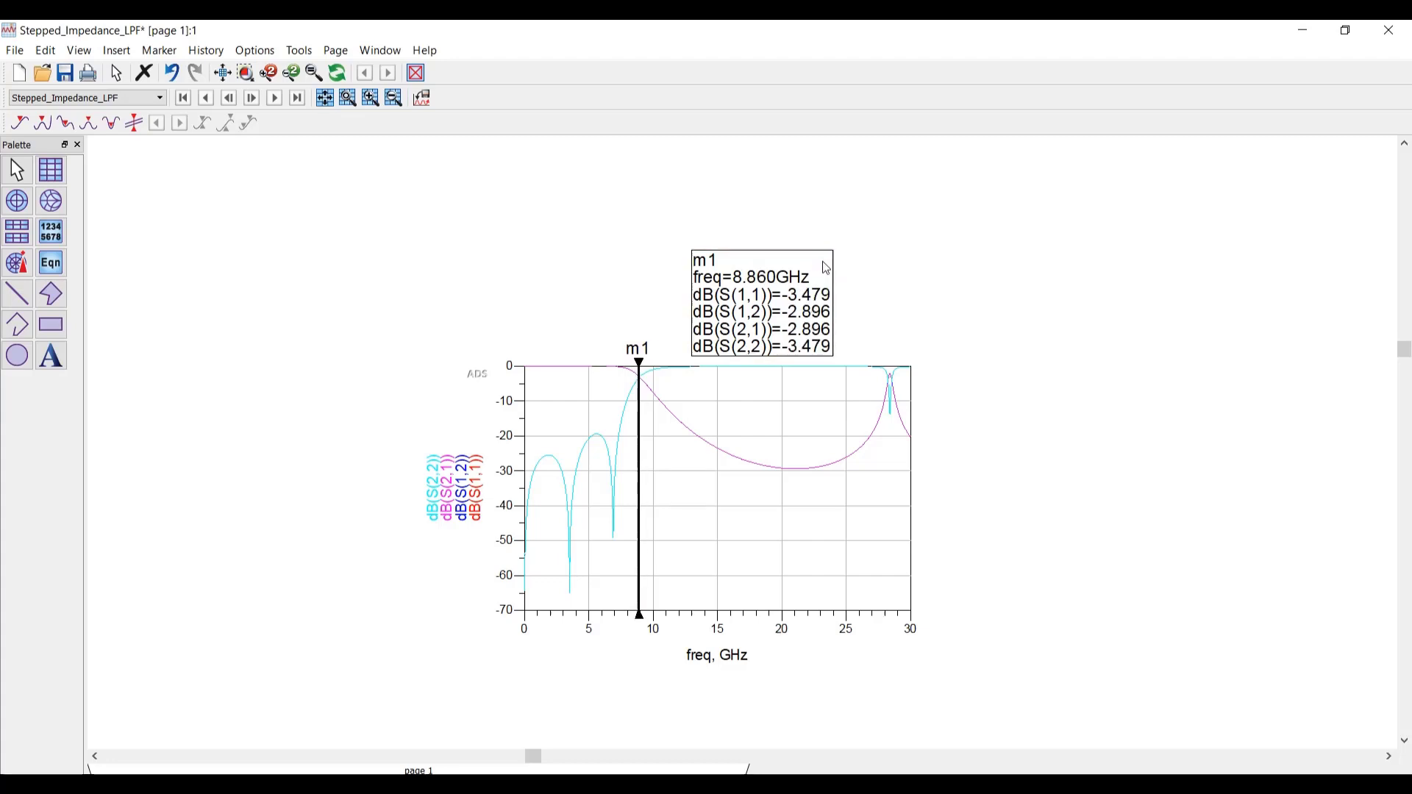
key("Right")
key("Right")
key("Right")
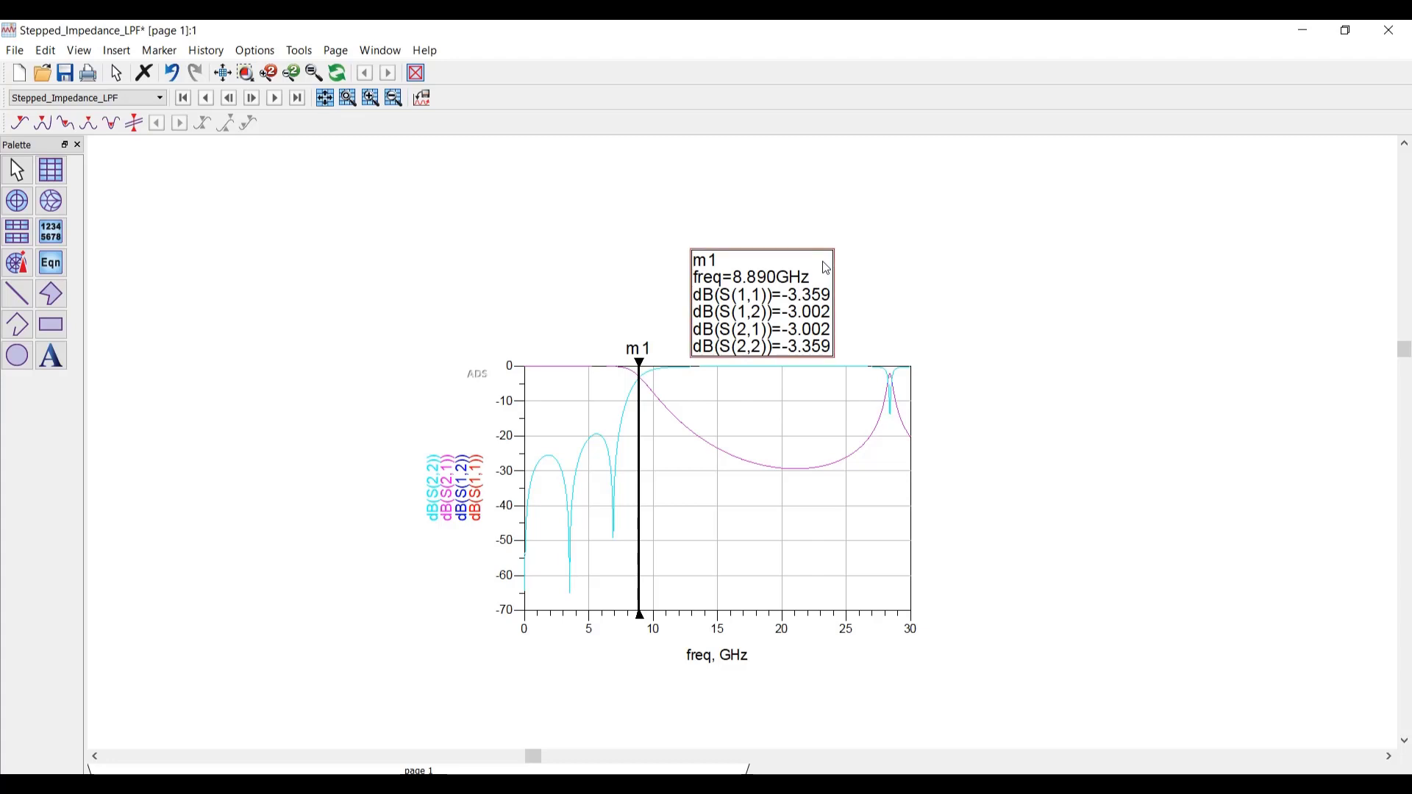
mouse_move(877, 290)
left_mouse_down()
mouse_move(829, 299)
mouse_move(758, 280)
mouse_move(827, 526)
left_mouse_up()
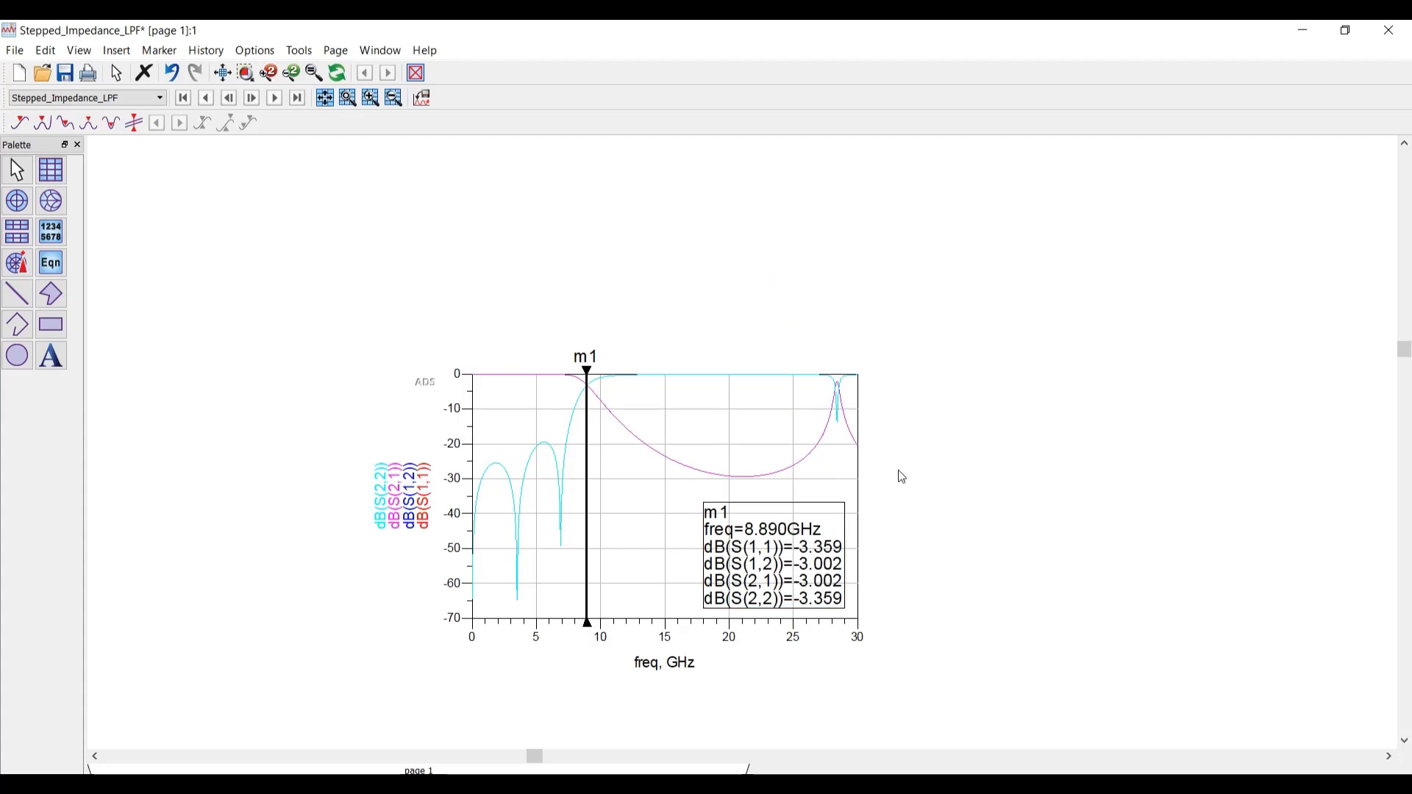
Place an equation above the plot and enter BW_3dB=bandwidth_func(db(S21),3,2).
left_click(51, 262)
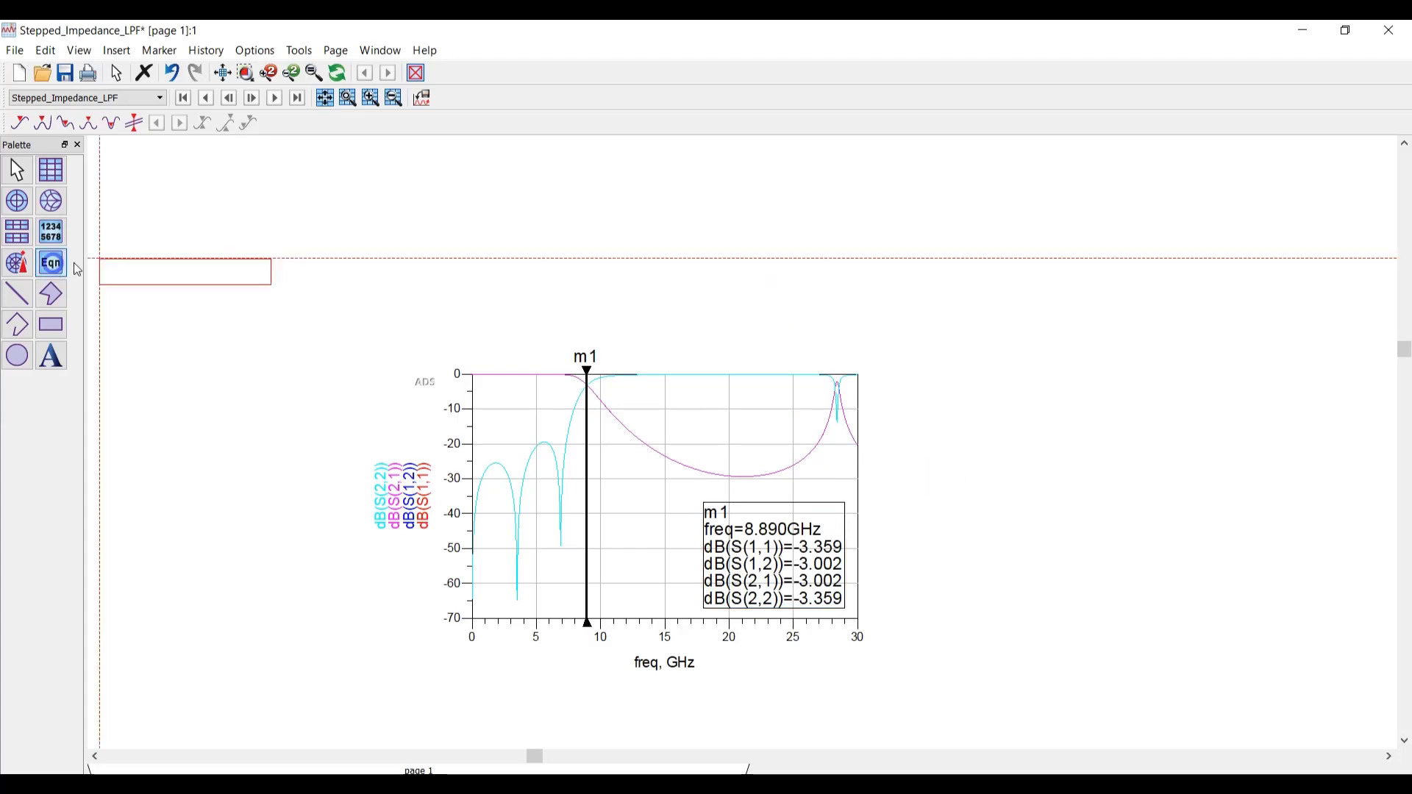
left_click(473, 220)
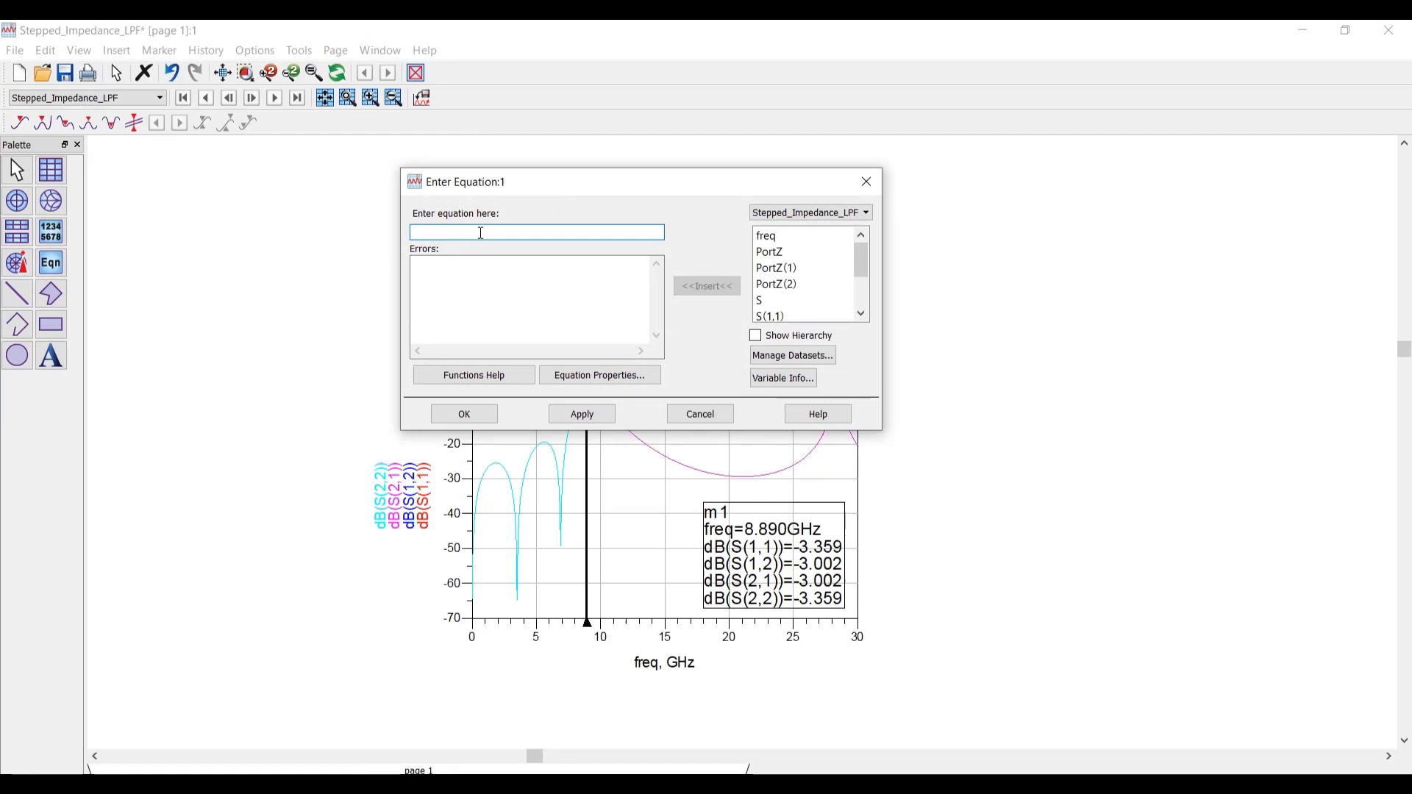
type("BW_3dB=")
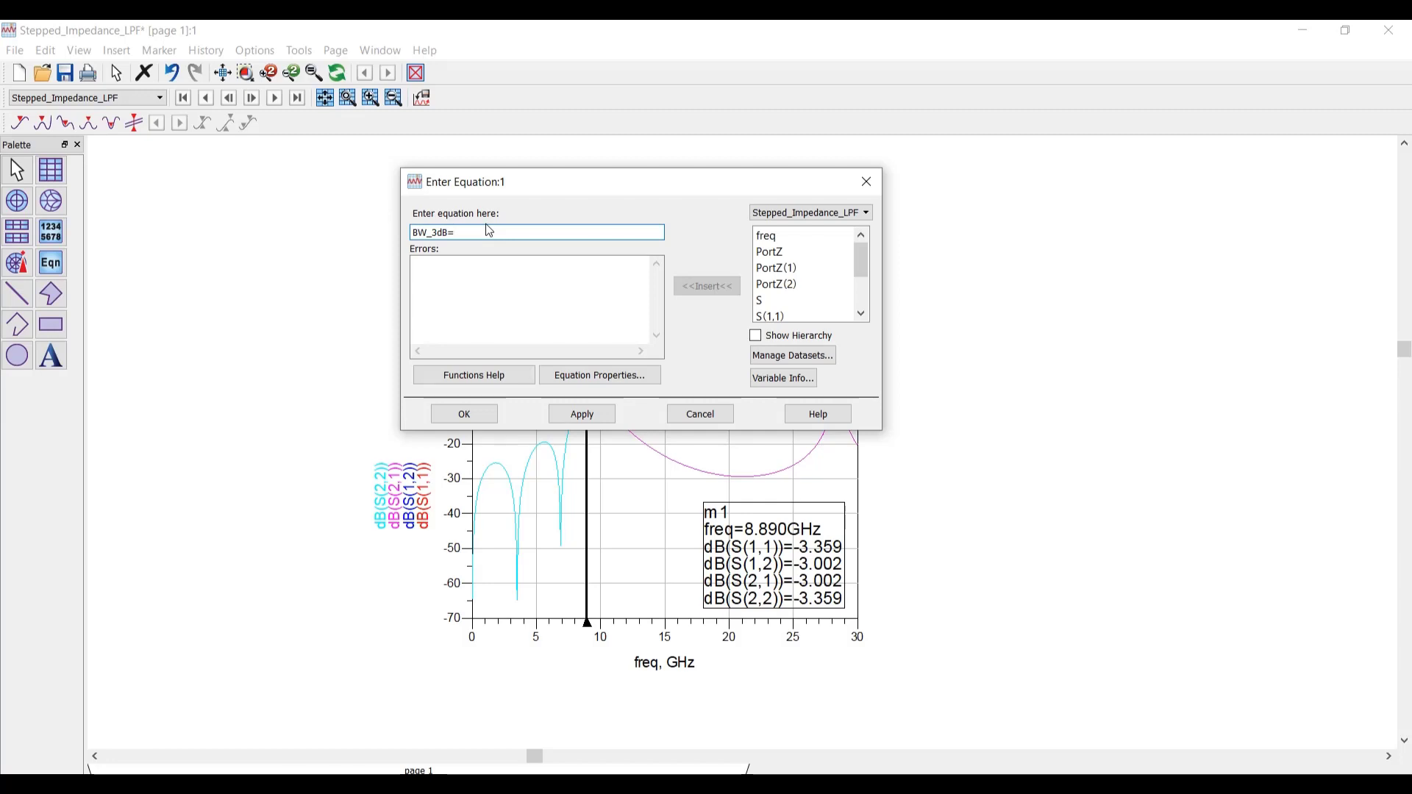
type("bandwidth_func(")
type("db(S21))")
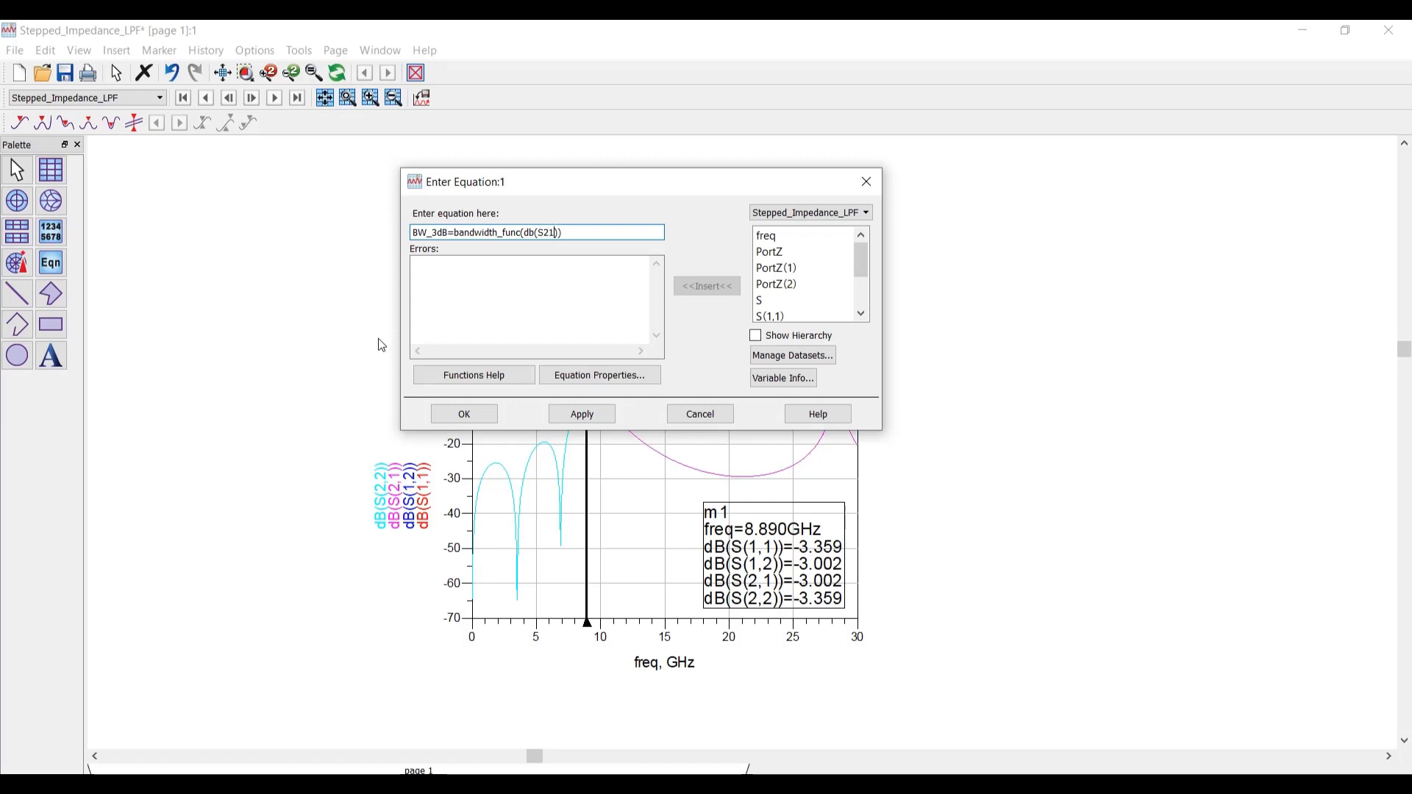
key("Right")
Confirm the equation and add a list display showing BW_3dB from Equations.
left_click(464, 413)
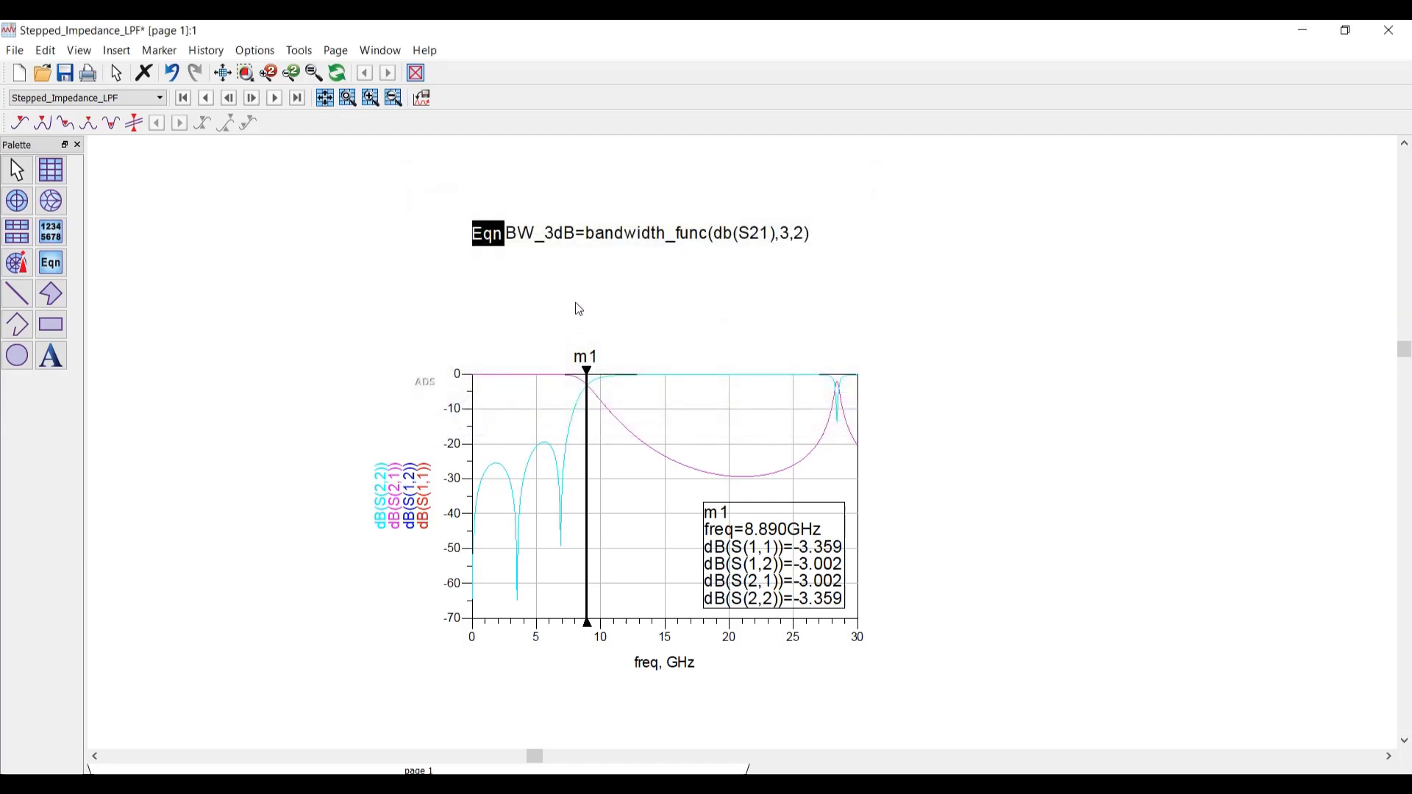
left_click(51, 236)
left_click(935, 278)
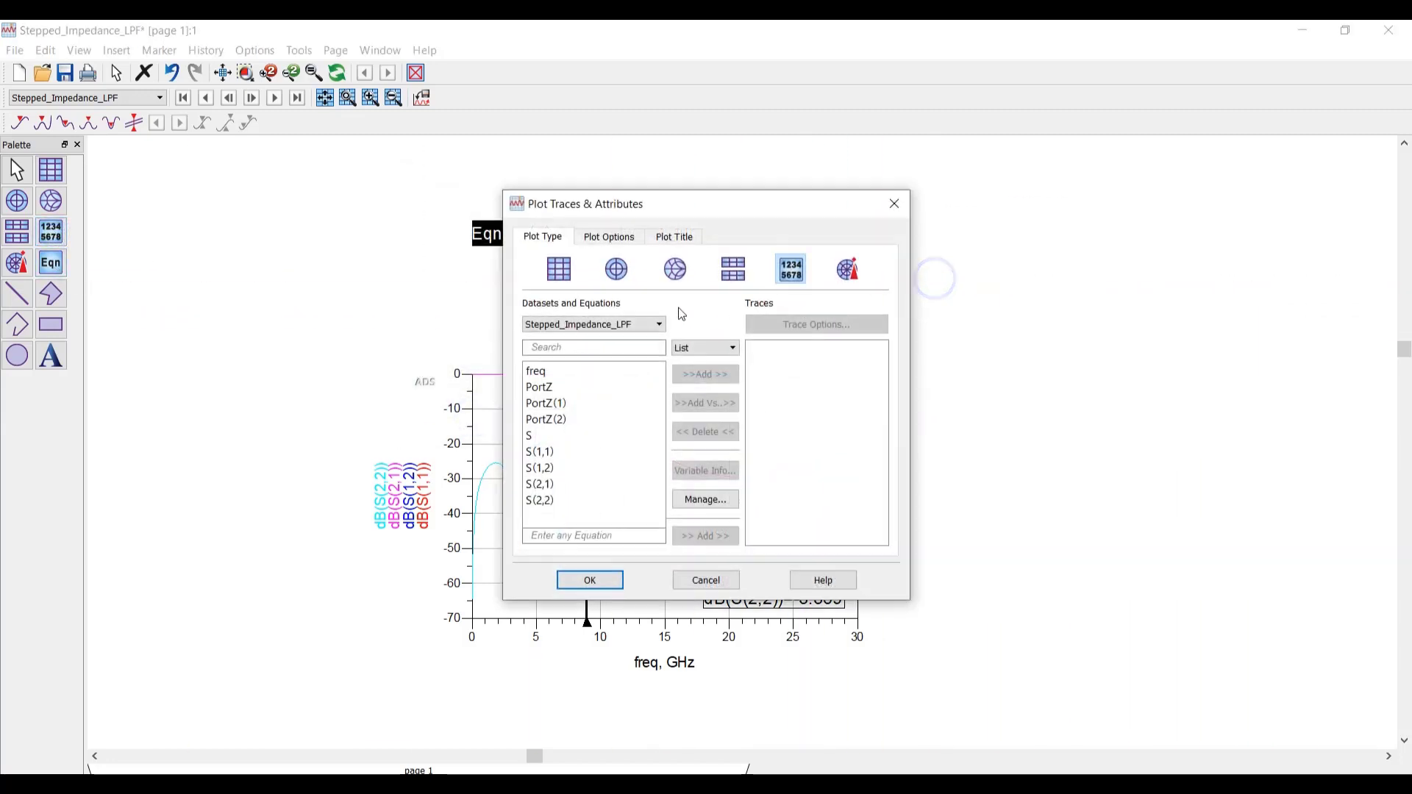
left_click(572, 329)
left_click(562, 339)
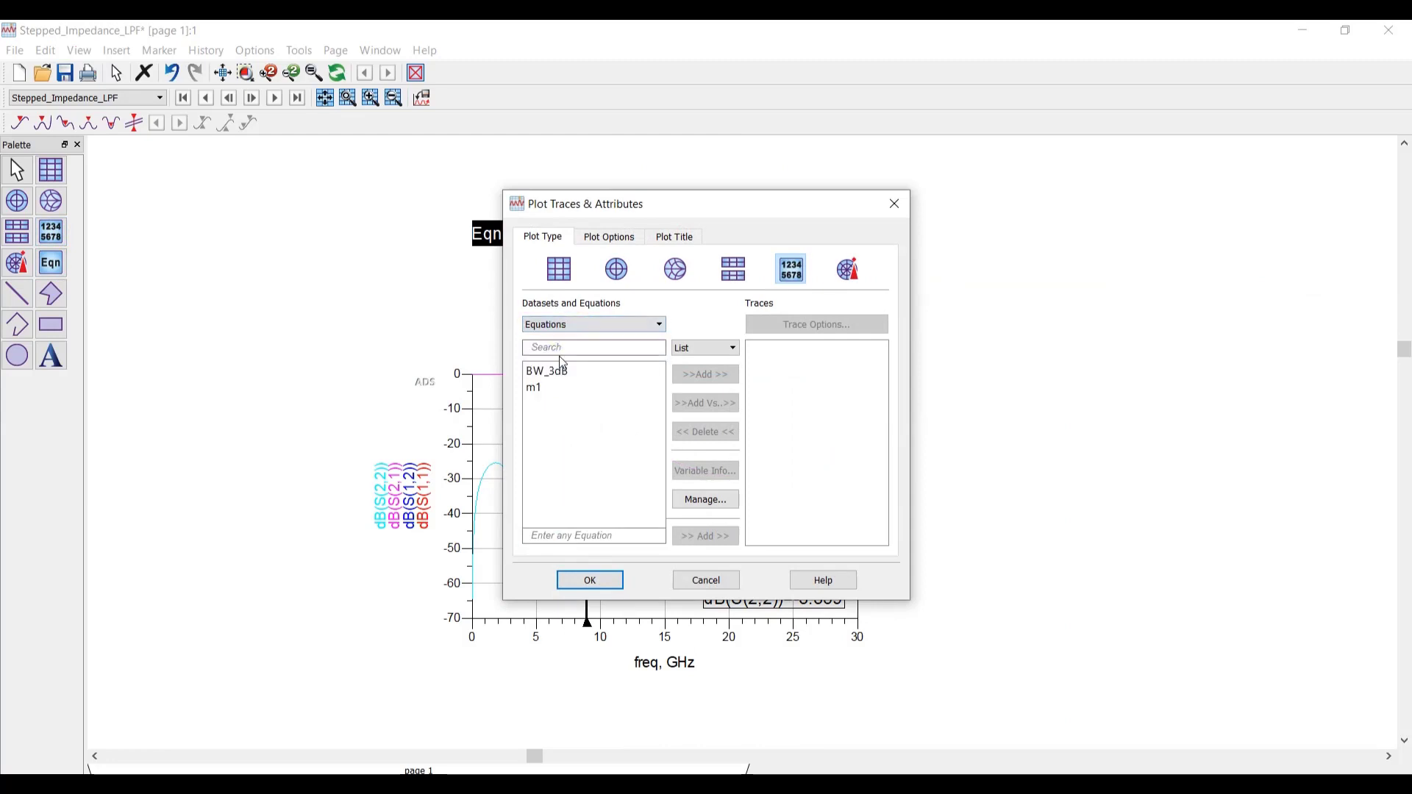
double_click(552, 371)
left_click(590, 580)
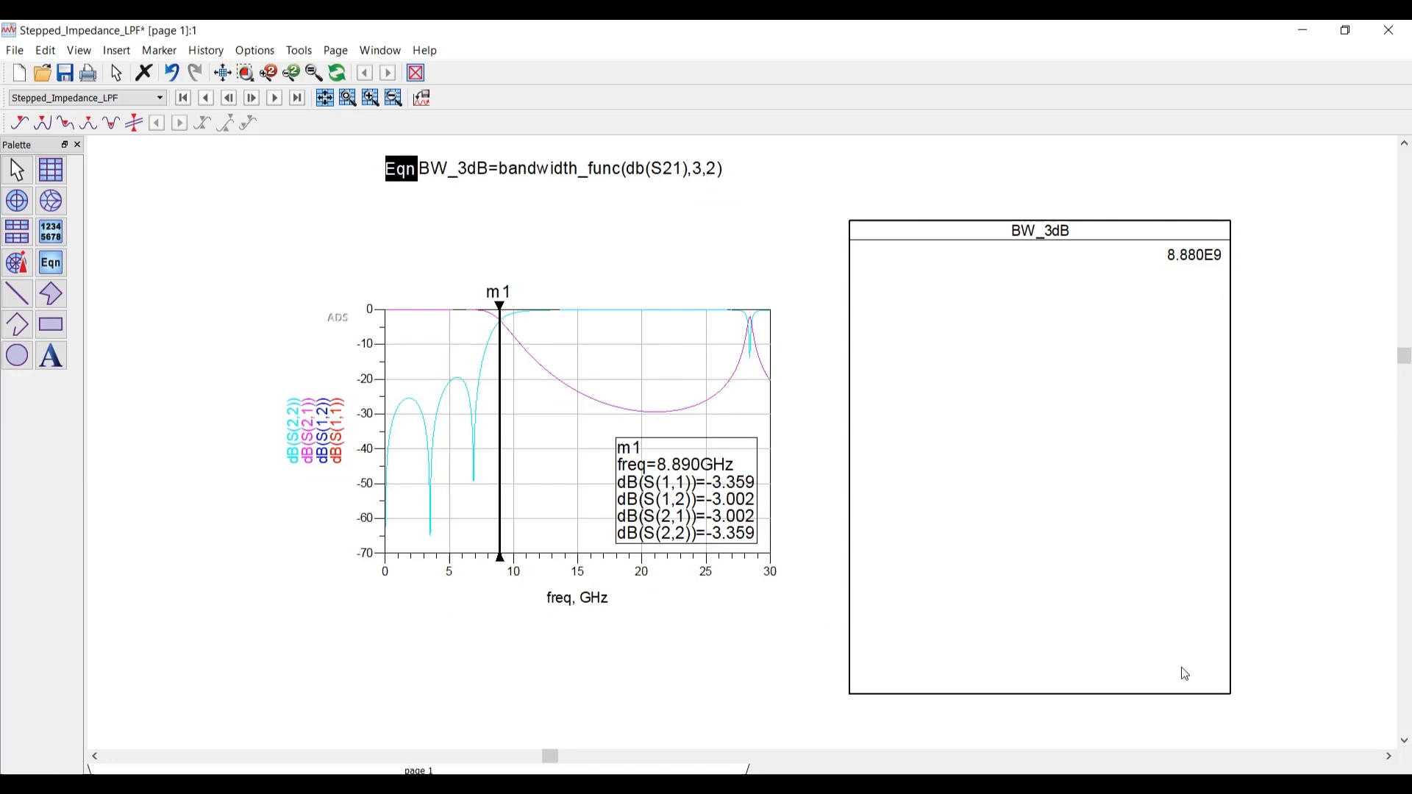
Set the BW_3dB list's number format to Engineering.
double_click(1195, 262)
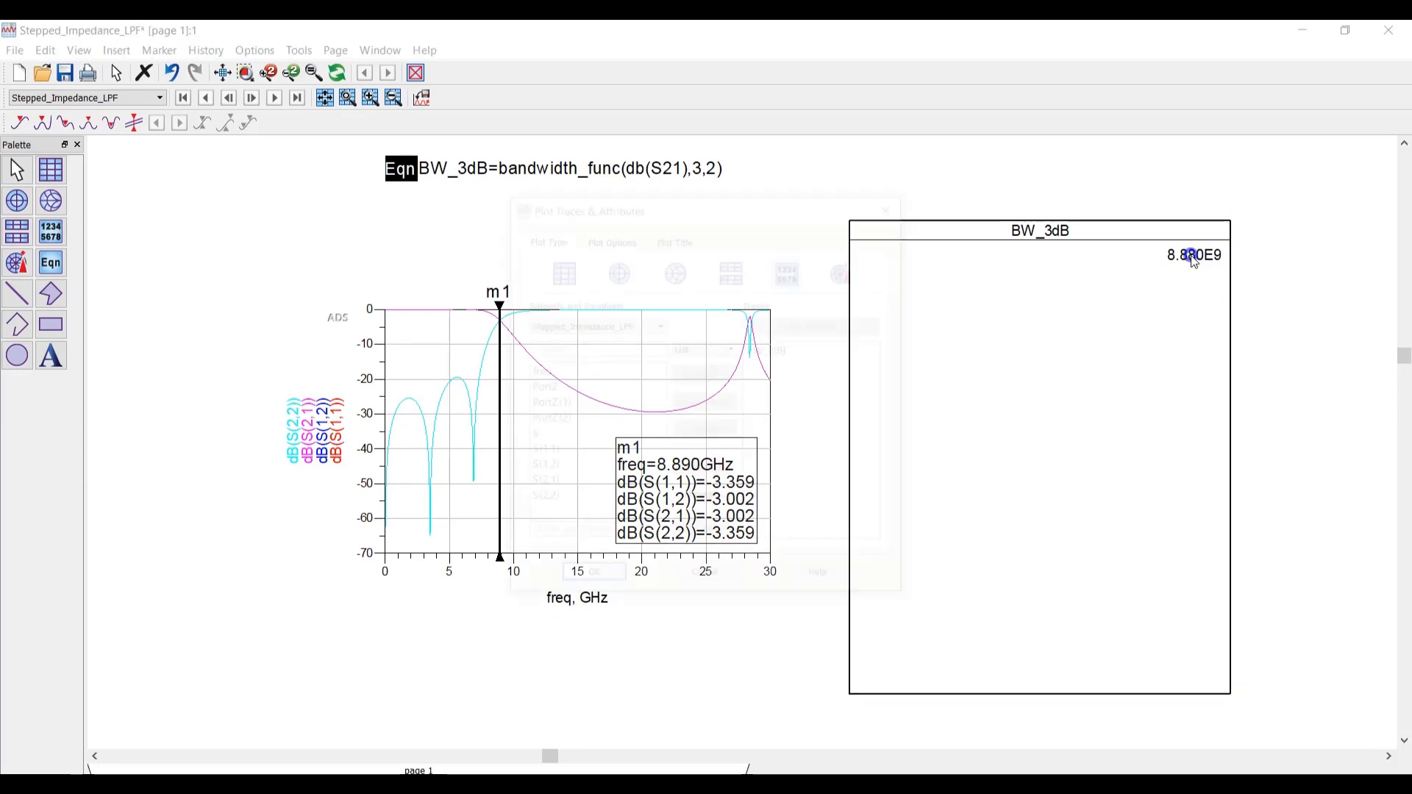
left_click(628, 239)
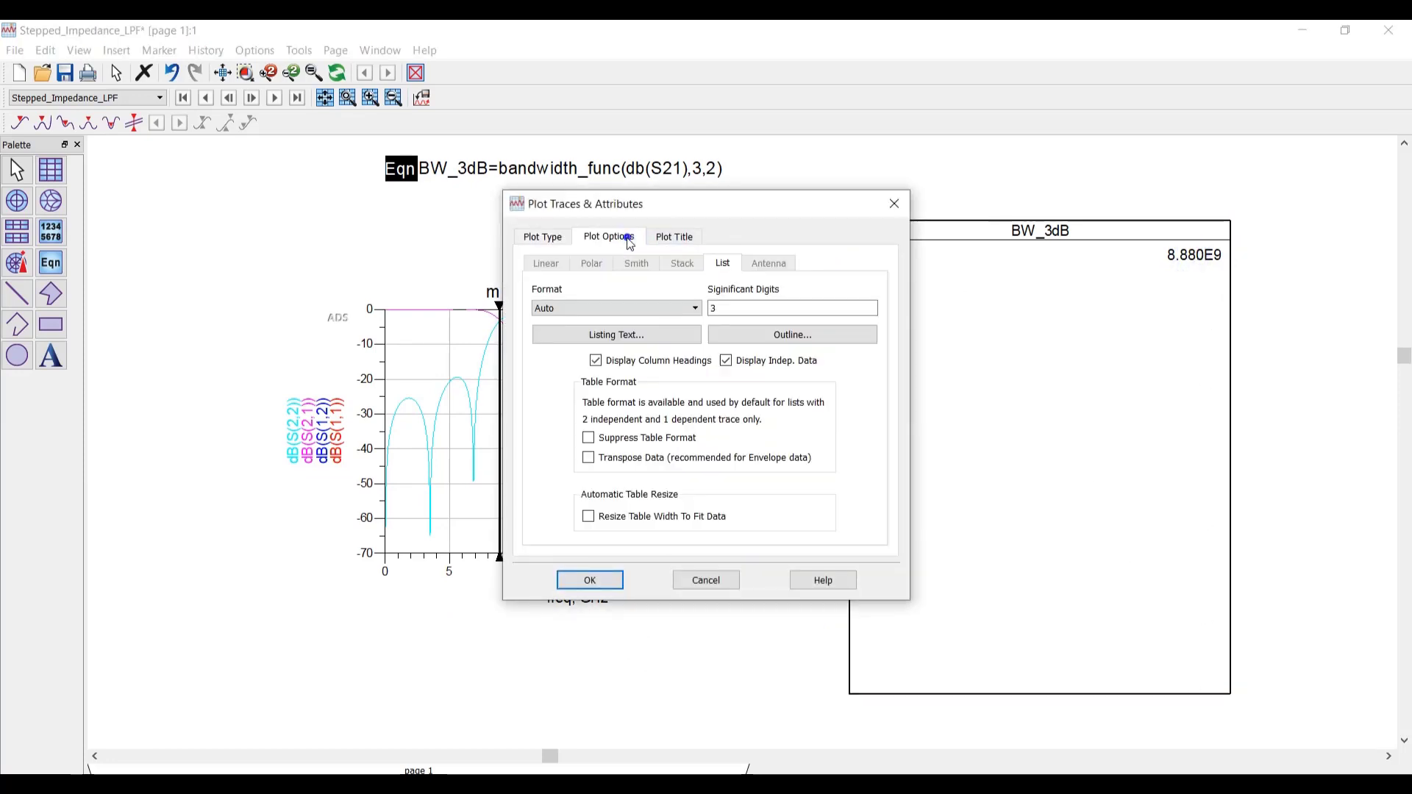
left_click(595, 308)
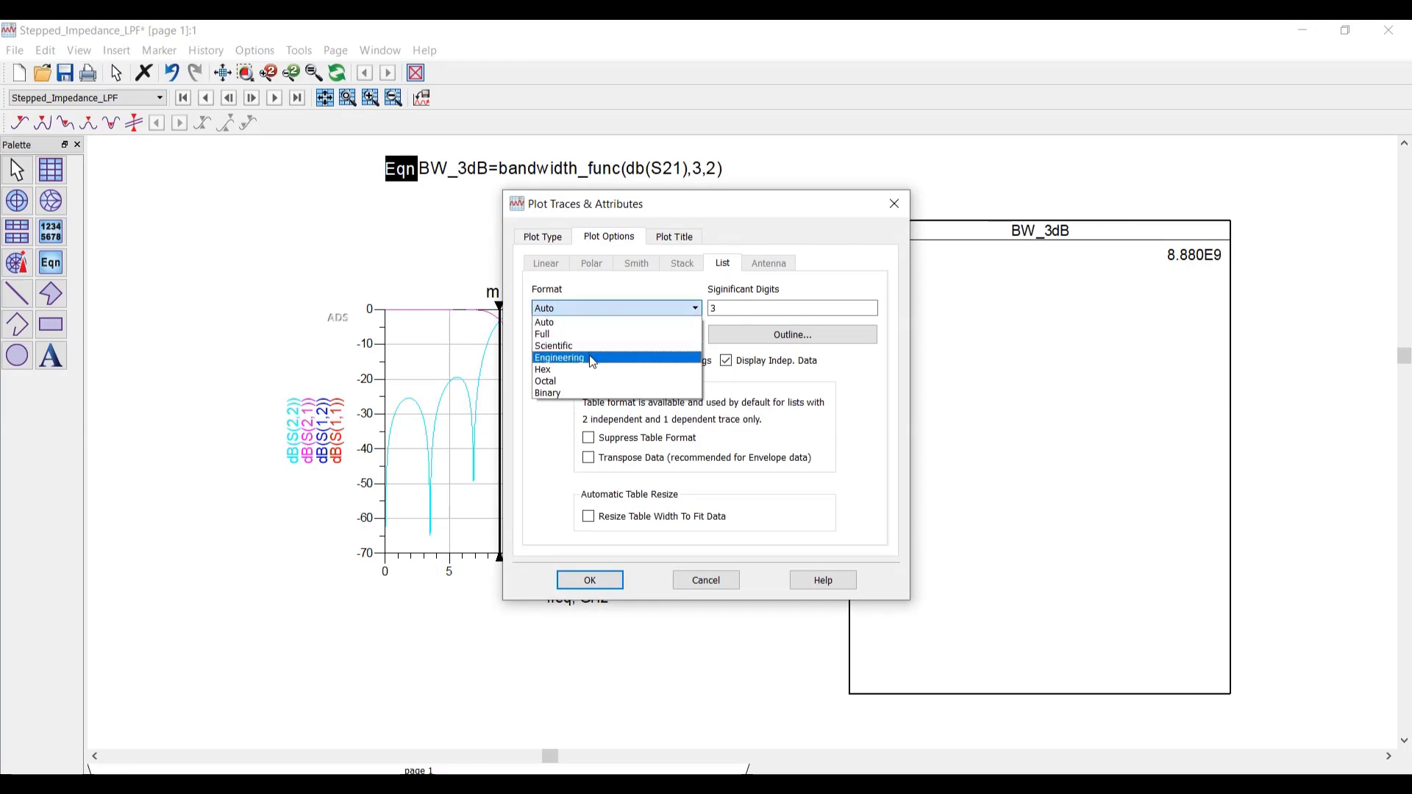
left_click(592, 358)
left_click(589, 580)
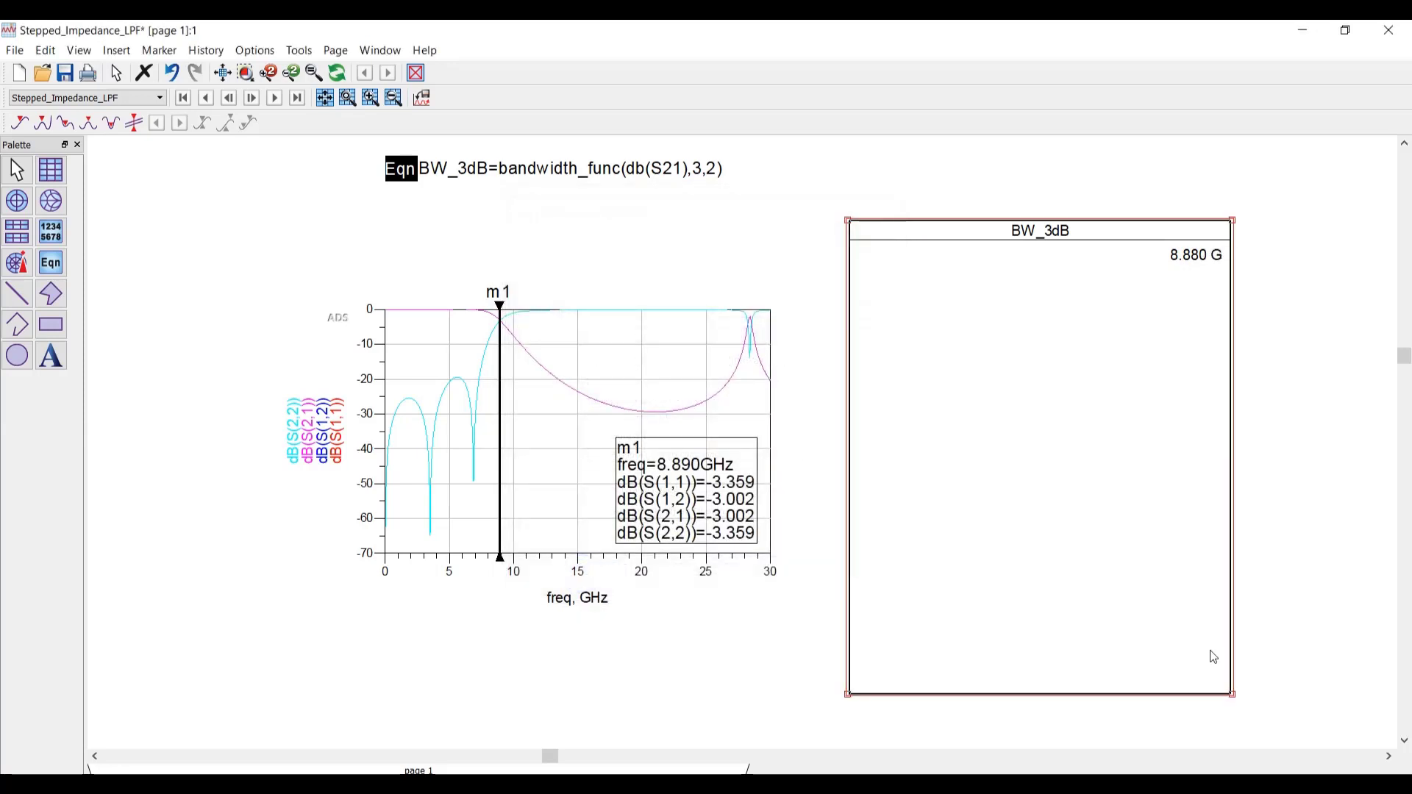
Shrink the BW_3dB table to one row and move it just below the equation.
left_click_drag(1237, 700, 1222, 488)
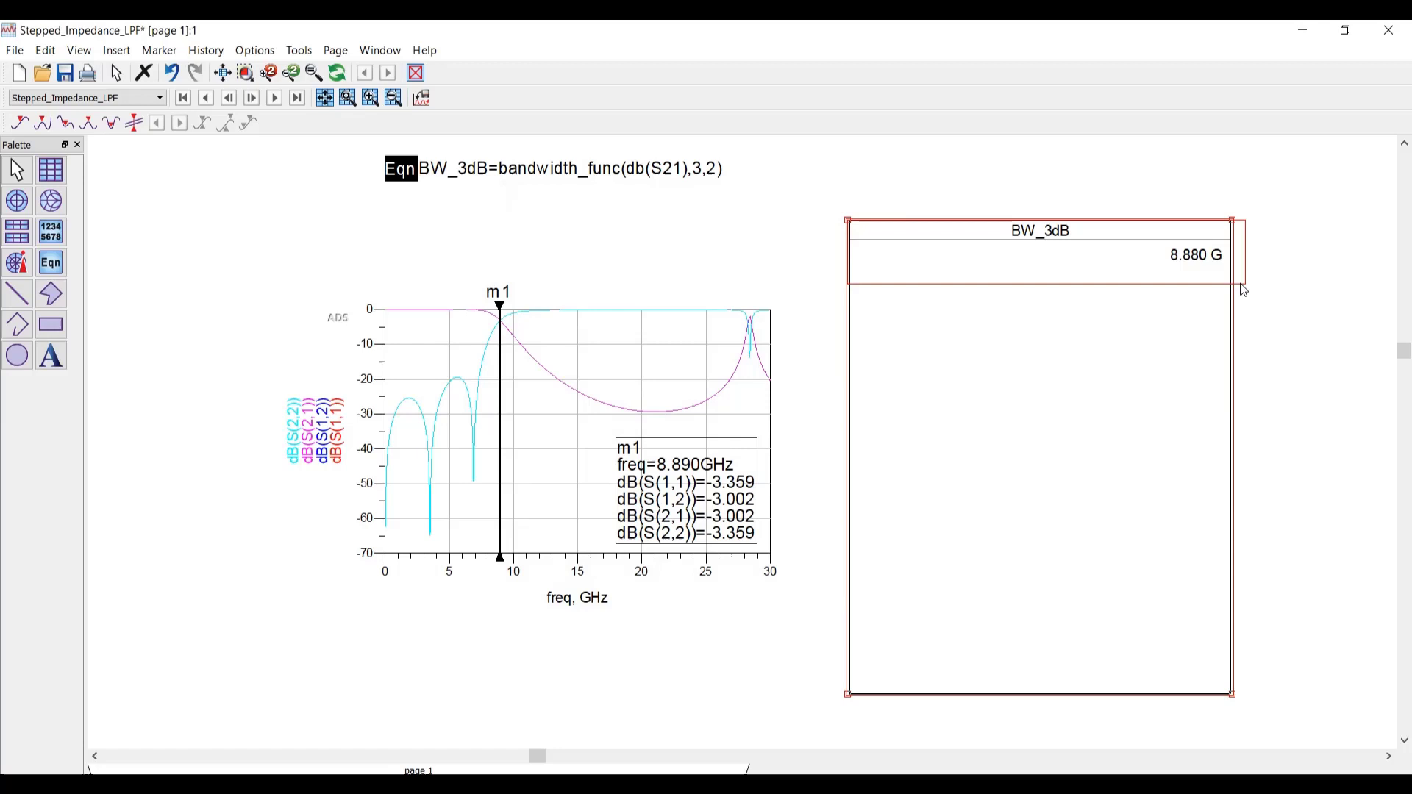
left_click_drag(1243, 291, 1234, 279)
left_click_drag(1128, 245, 665, 221)
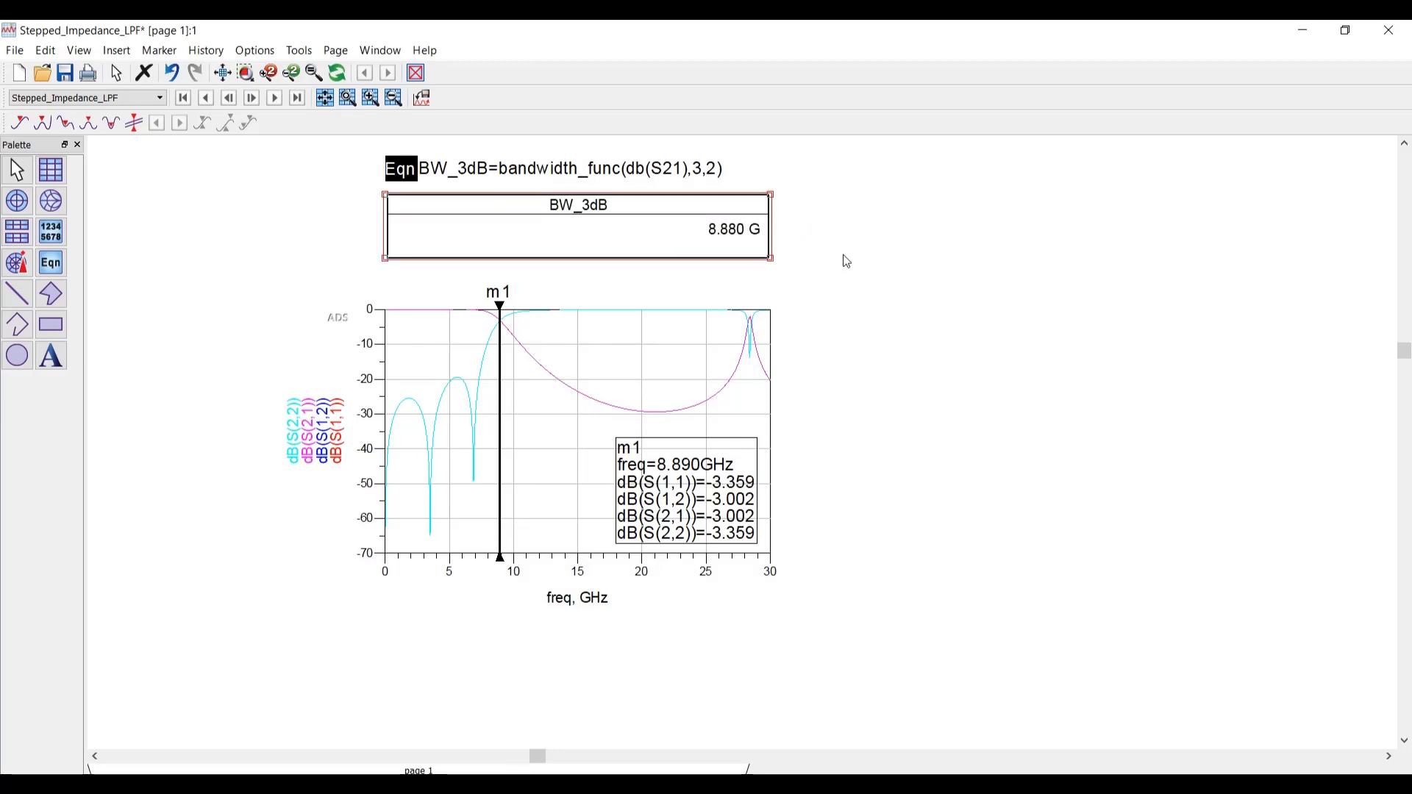
scroll(880, 283, "up", 2)
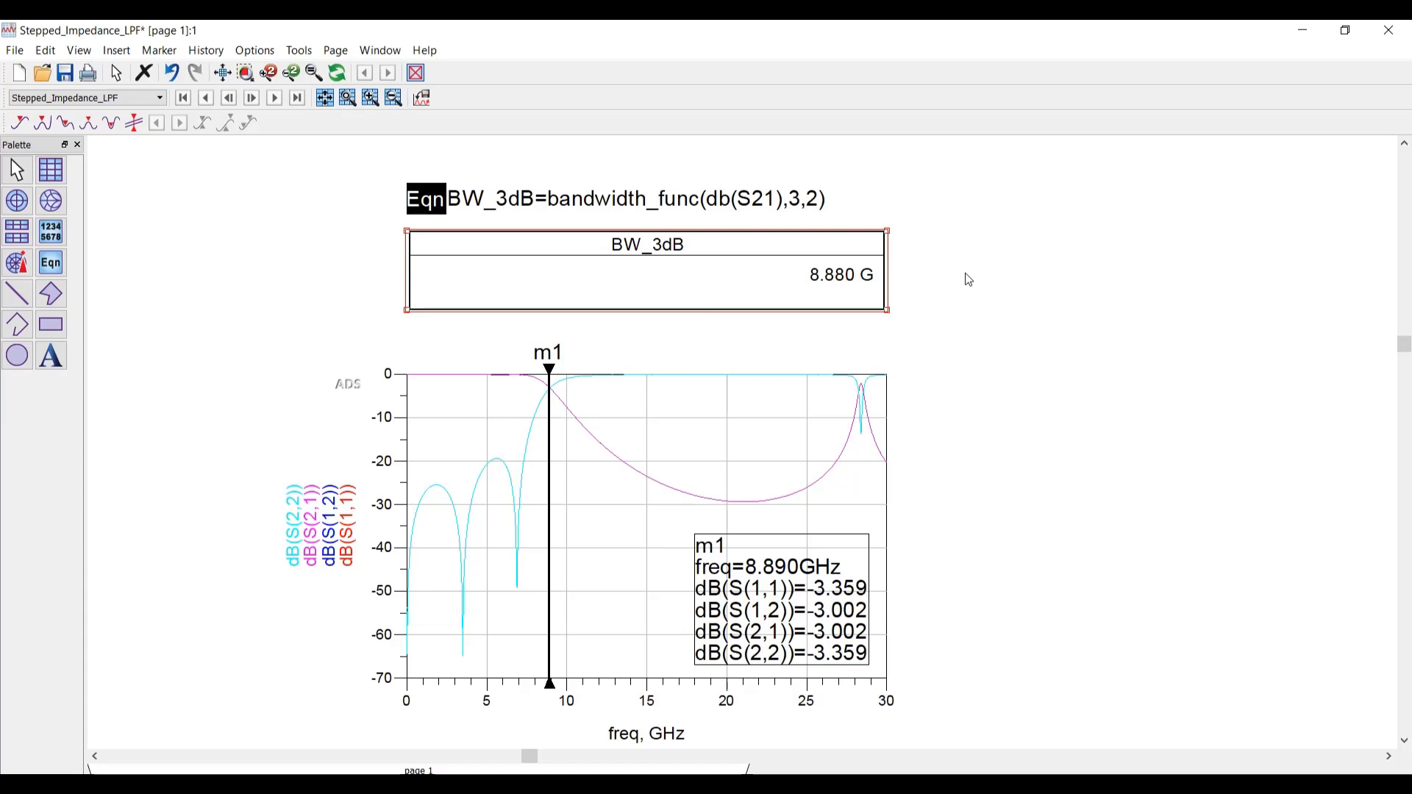
Switch back to the Stepped_Impedance_LPF schematic window from the taskbar thumbnail.
mouse_move(564, 784)
left_click(602, 712)
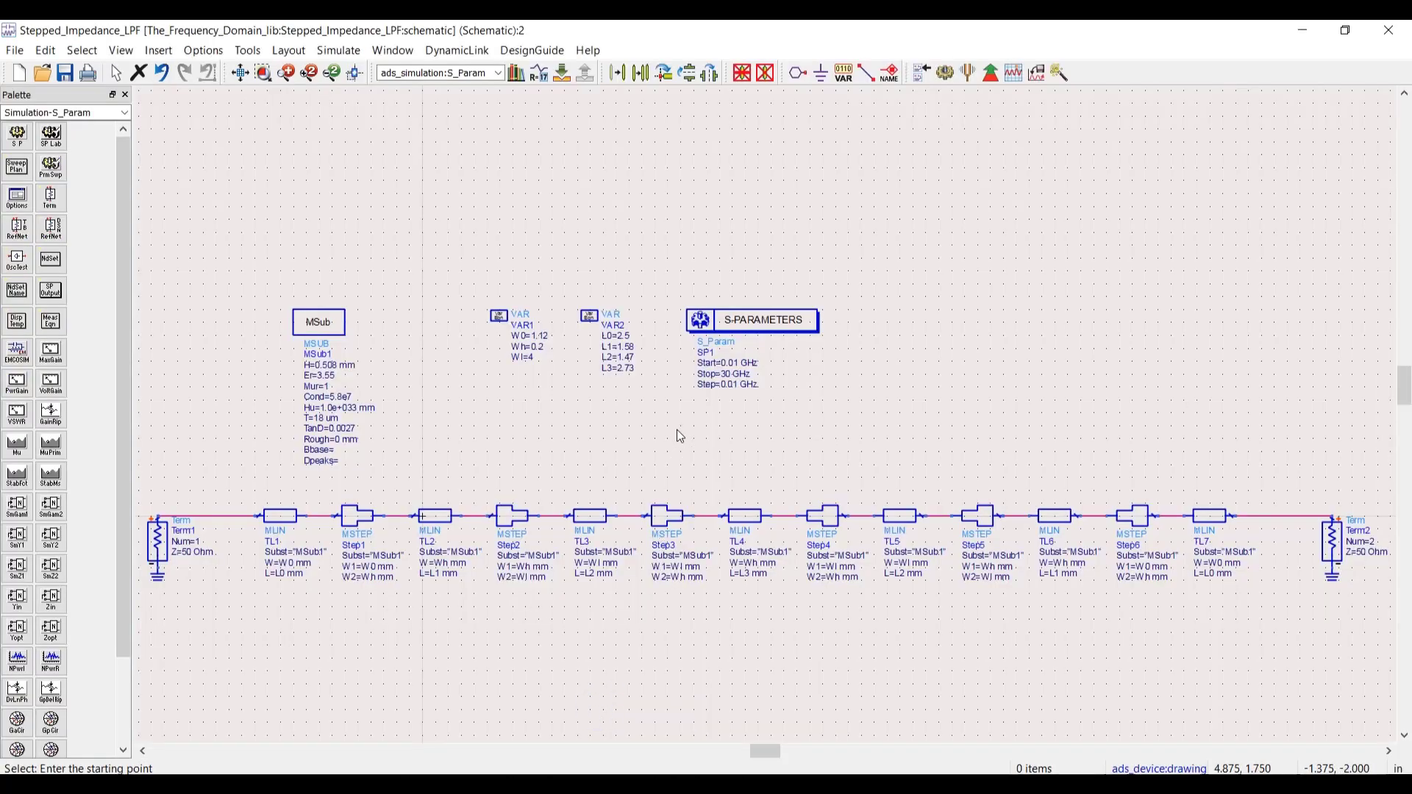
Place a new variable block VAR3 just beside VAR1.
scroll(717, 401, "up", 2)
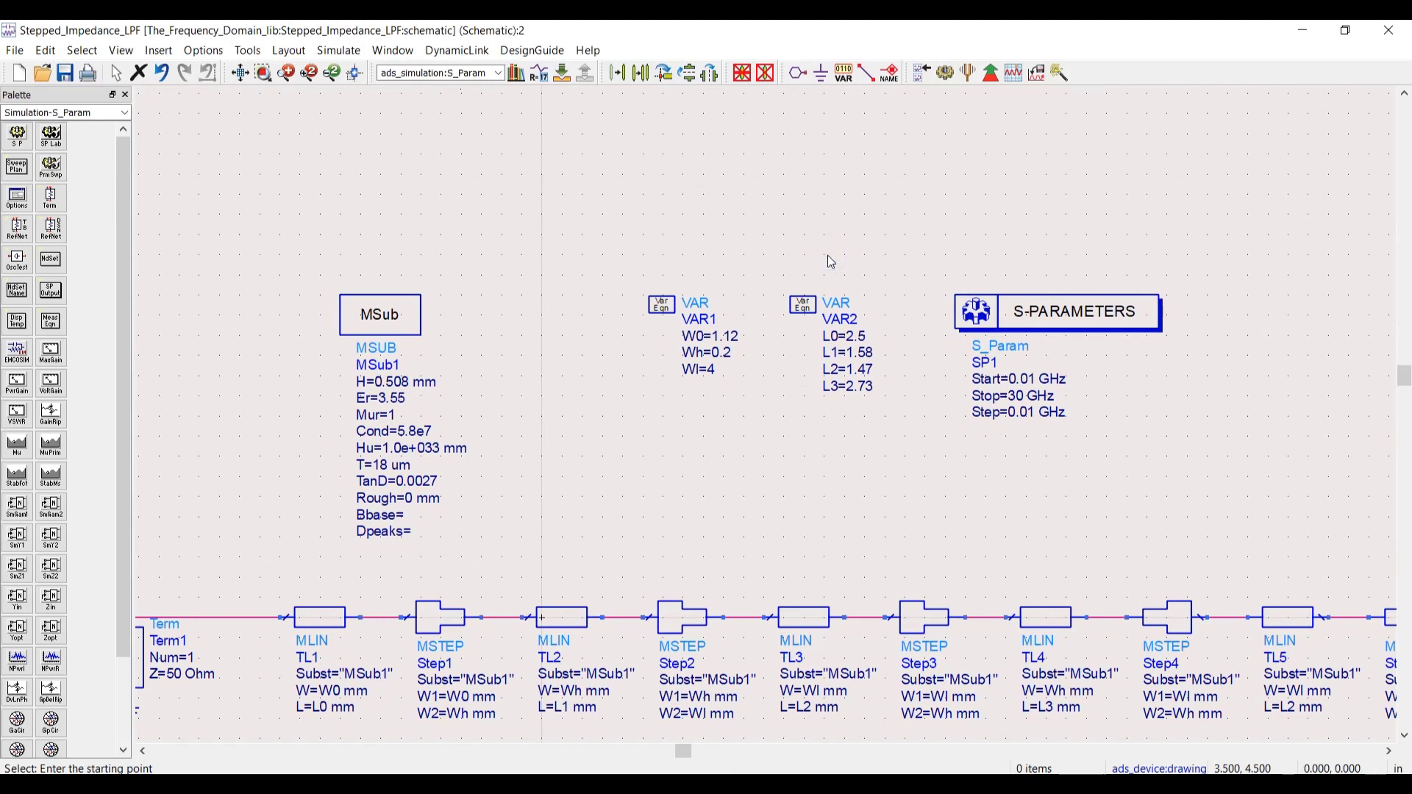
left_click(843, 72)
left_click(585, 303)
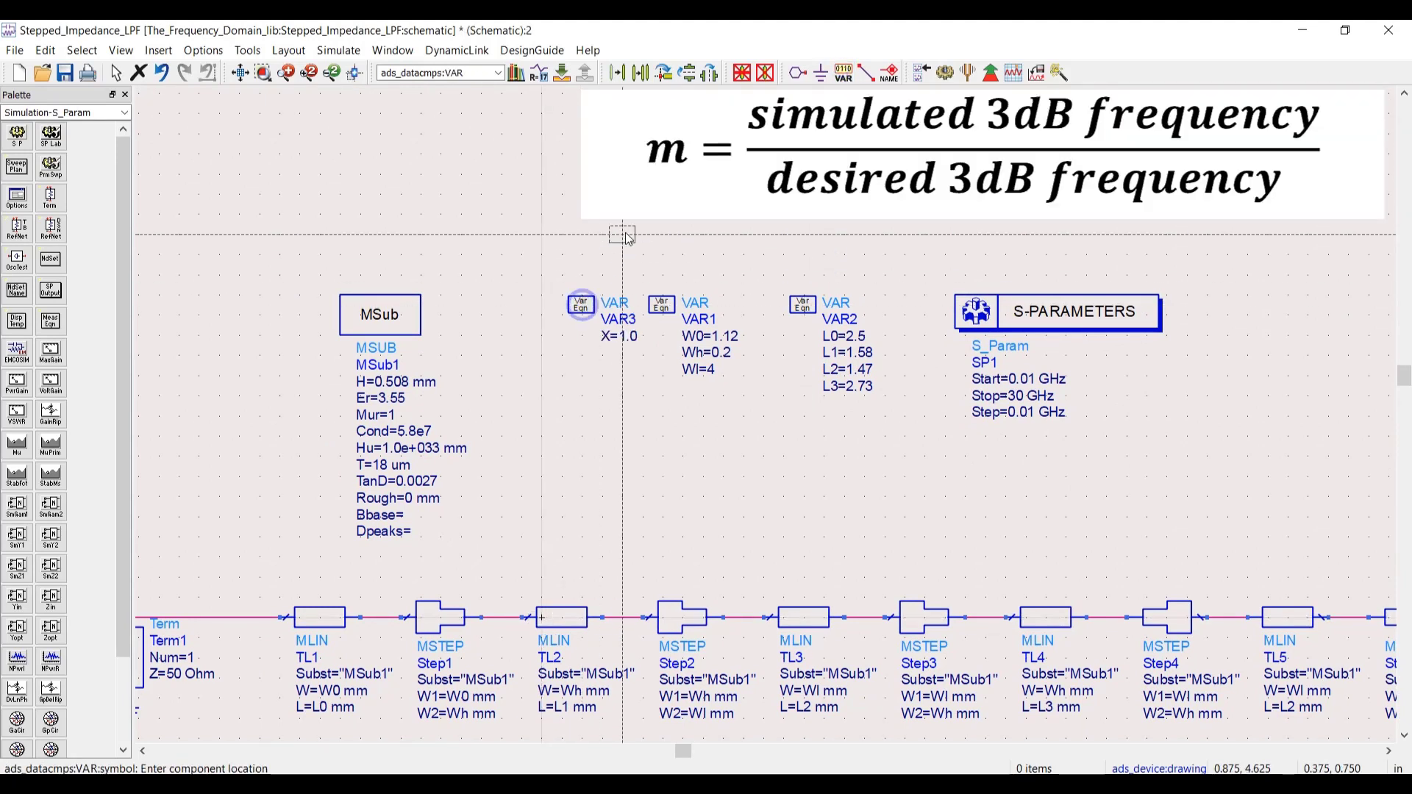
right_click(627, 235)
left_click(665, 237)
left_click_drag(573, 308, 563, 308)
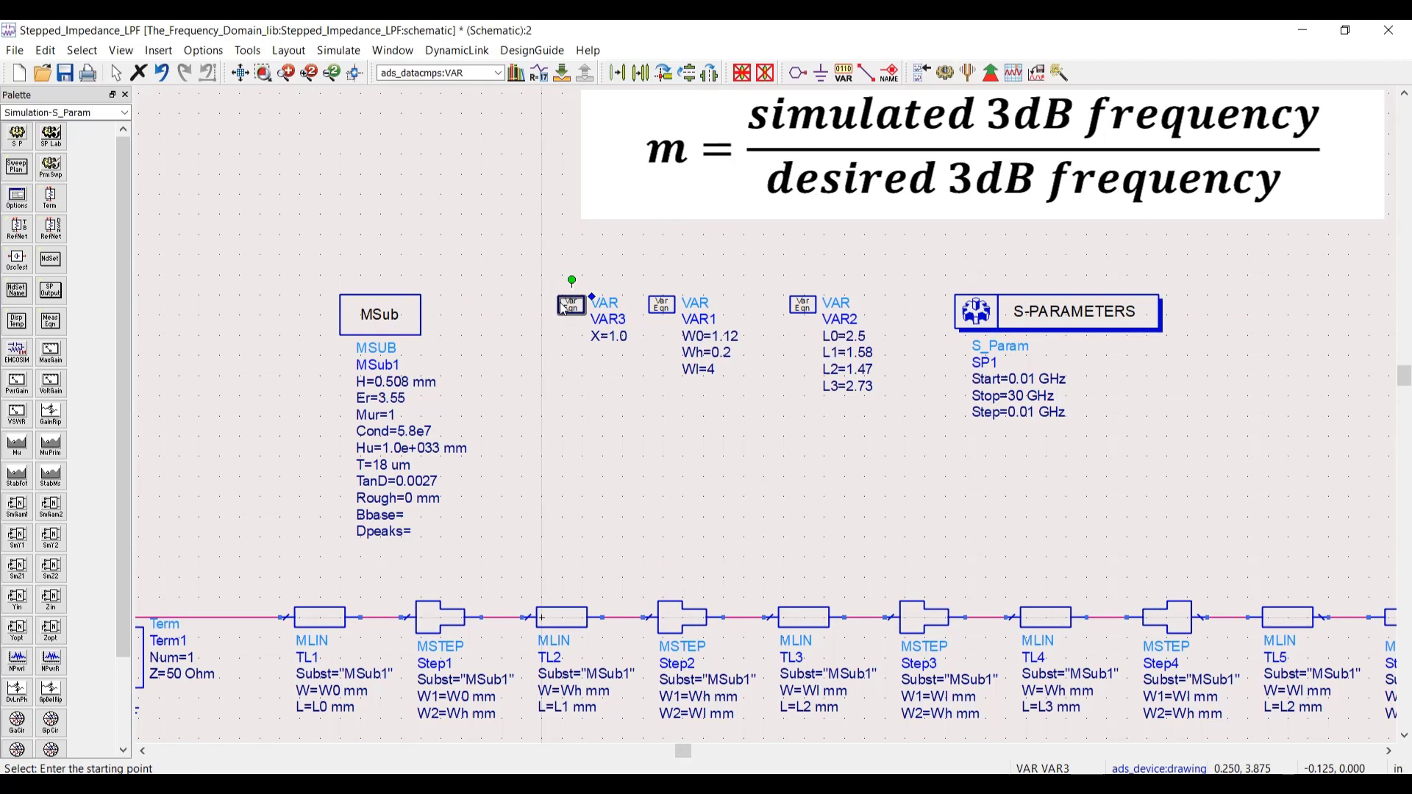
Rename VAR3's X to m and set its value to 0.88.
left_click(597, 342)
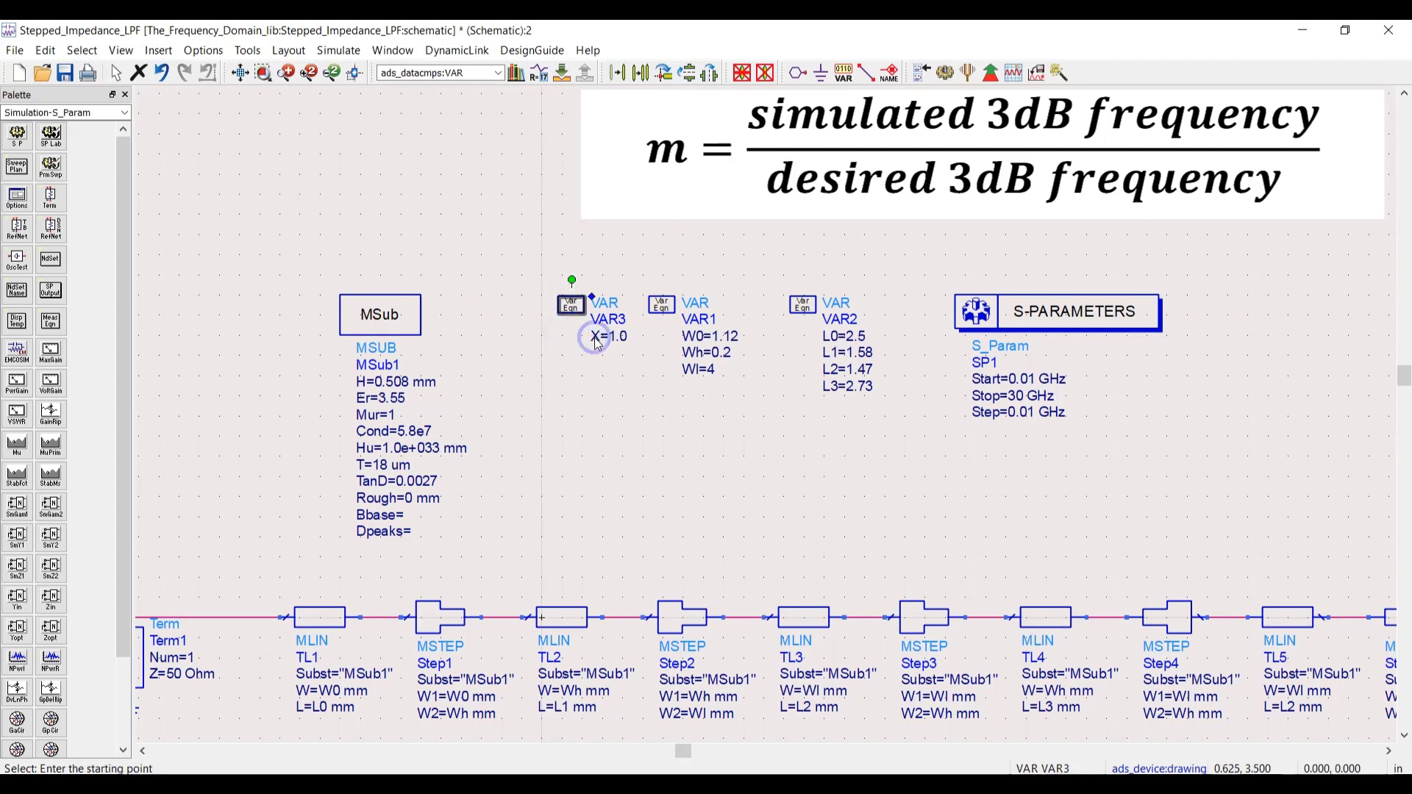
left_click(597, 341)
type("m")
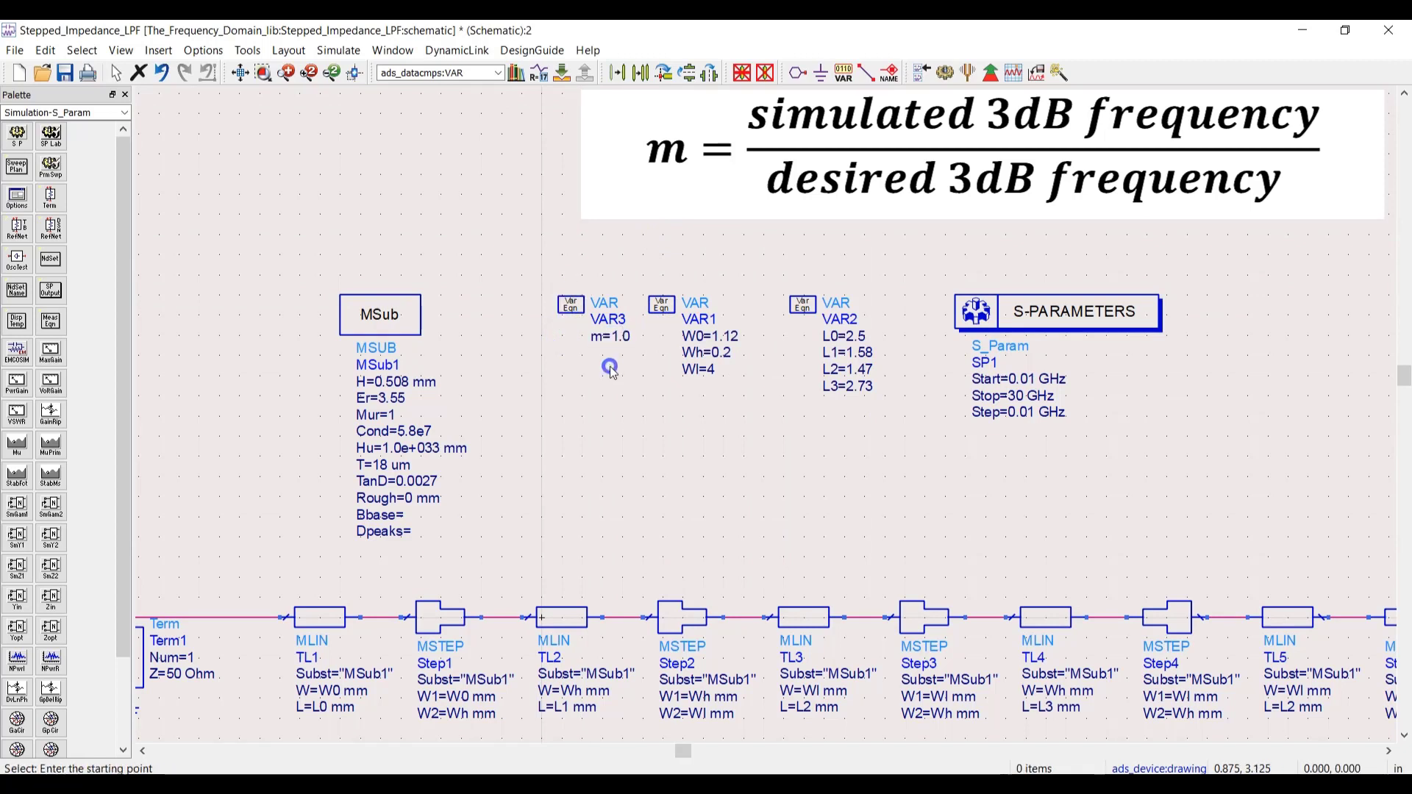
key("Return")
left_click(620, 340)
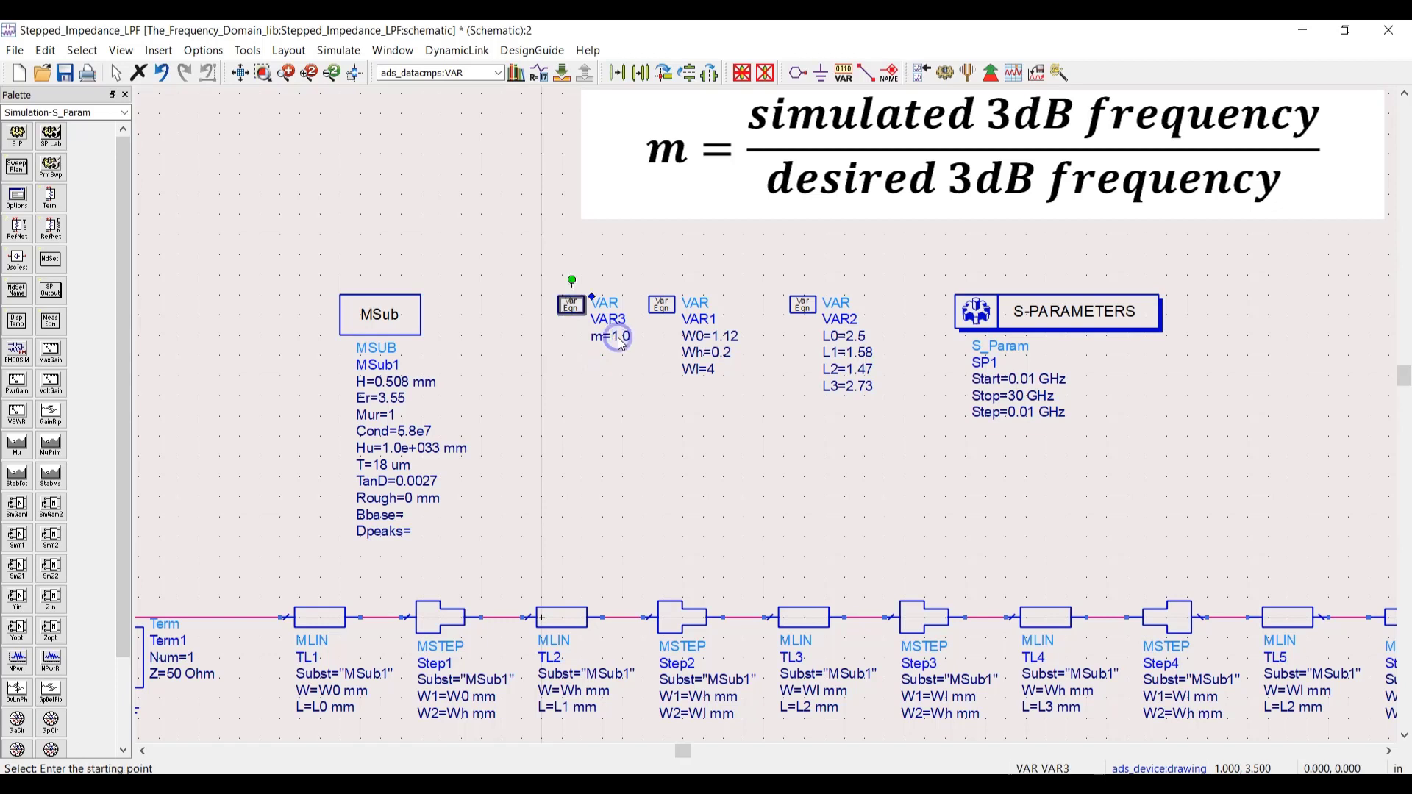
left_click(620, 340)
type("0.88")
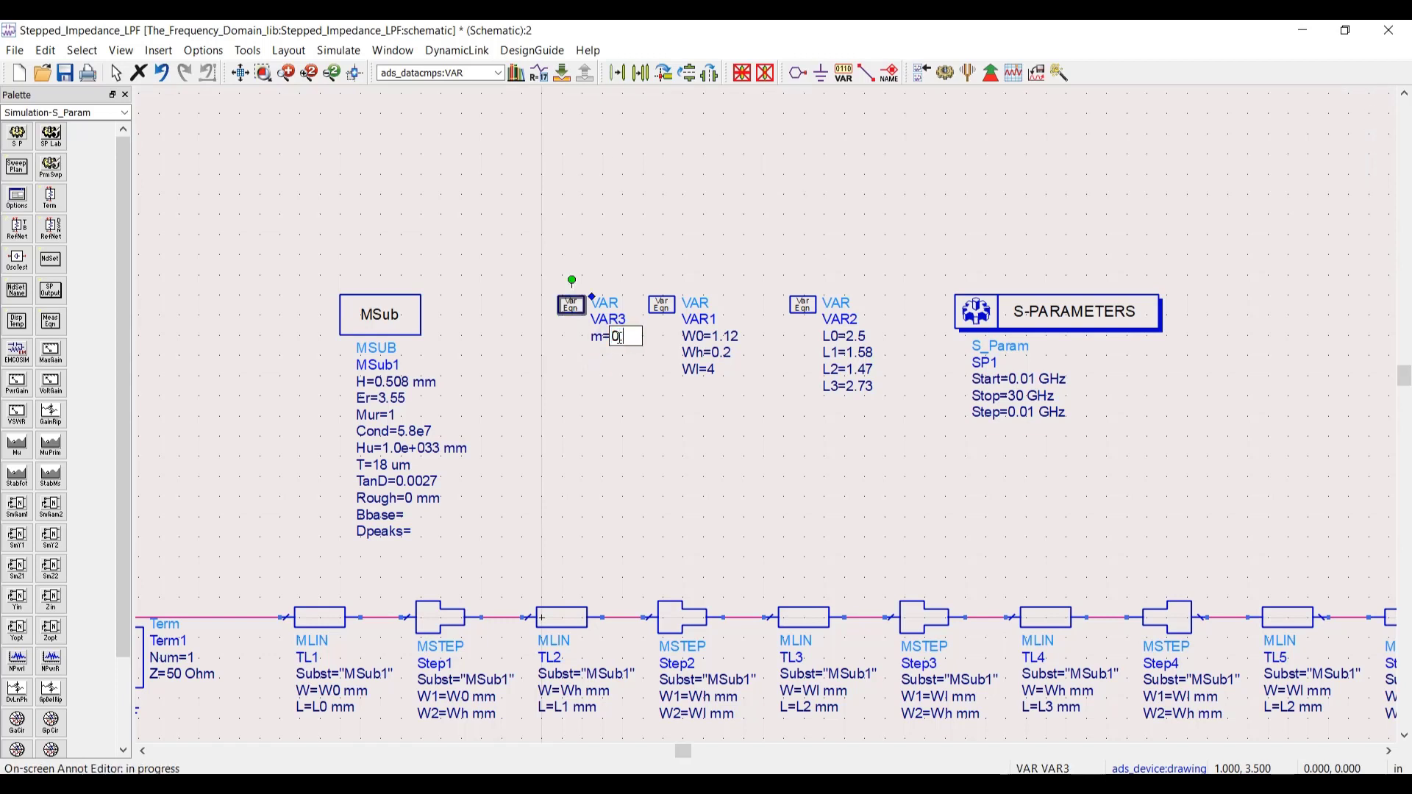
left_click(624, 383)
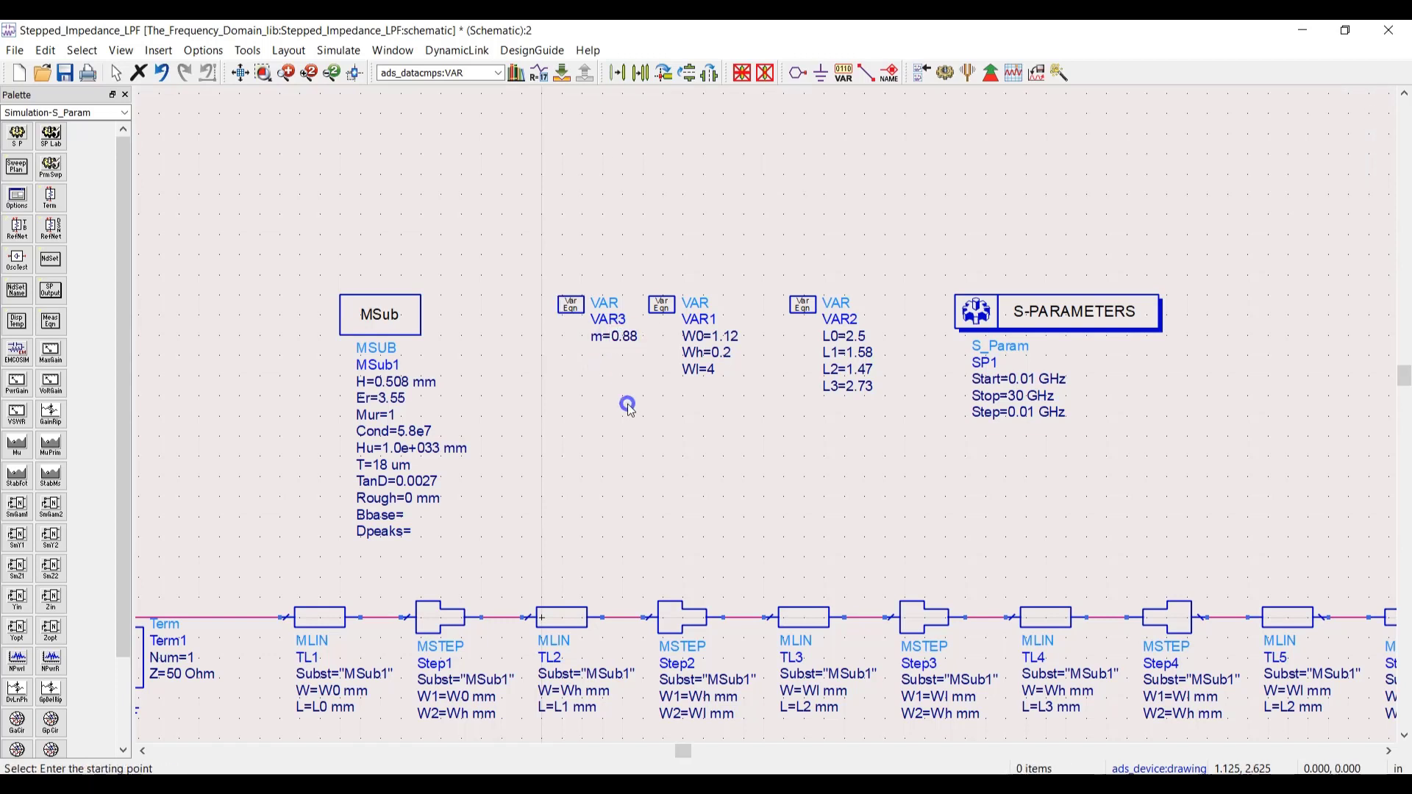
Change VAR2 lengths to L1=1.58*m, L2=1.47*m and L3=2.73*m.
left_click(866, 358)
left_click(866, 357)
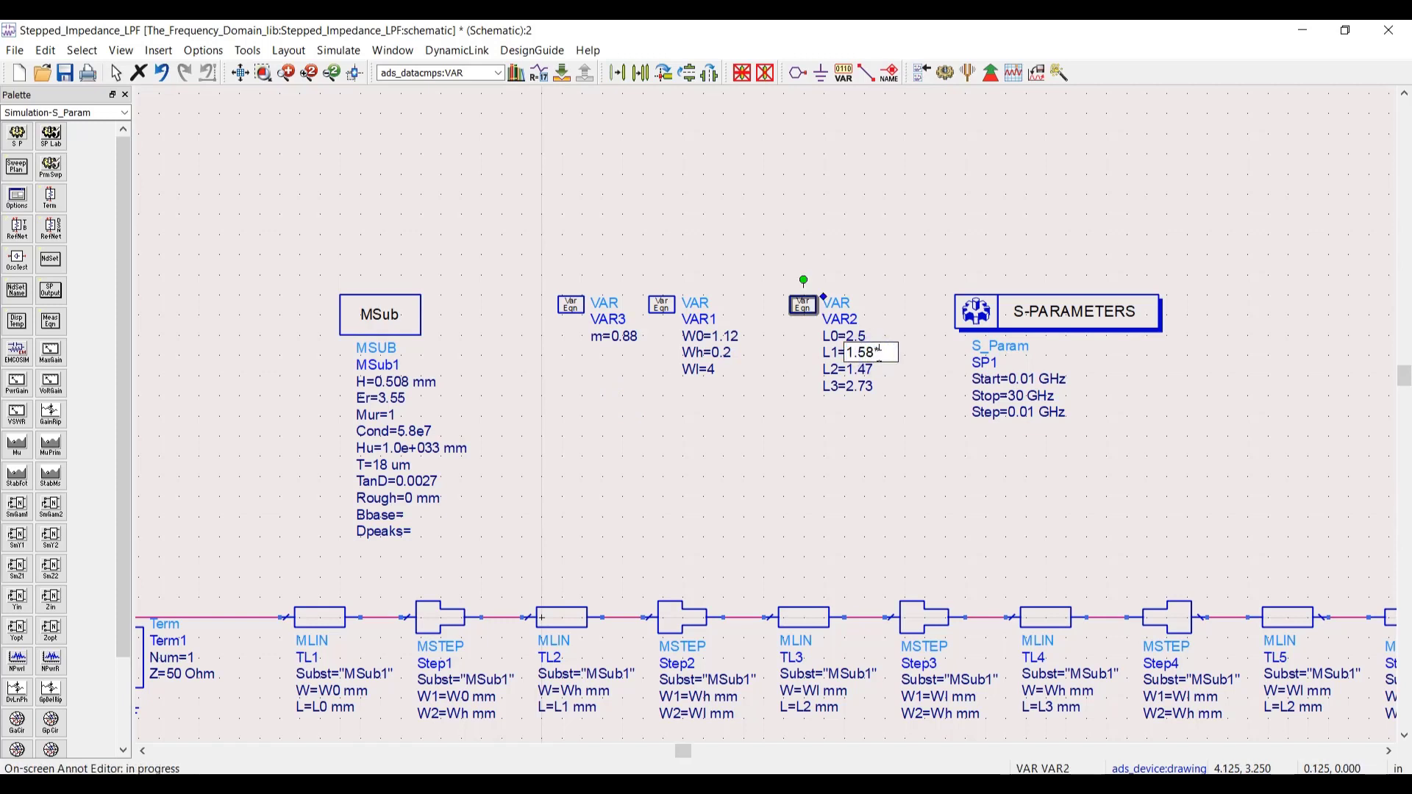
type("*m")
left_click(903, 421)
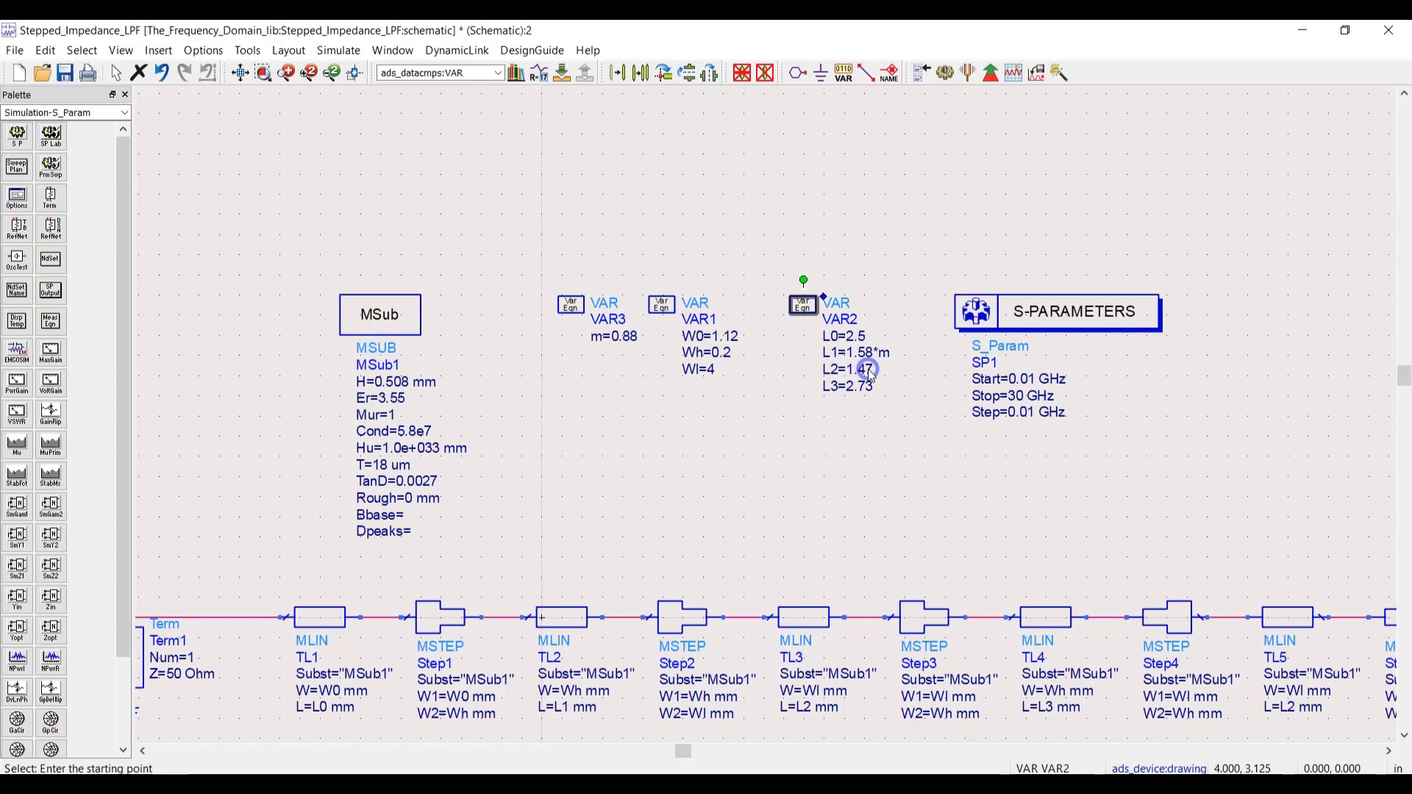
left_click(870, 372)
left_click(873, 371)
type("*m")
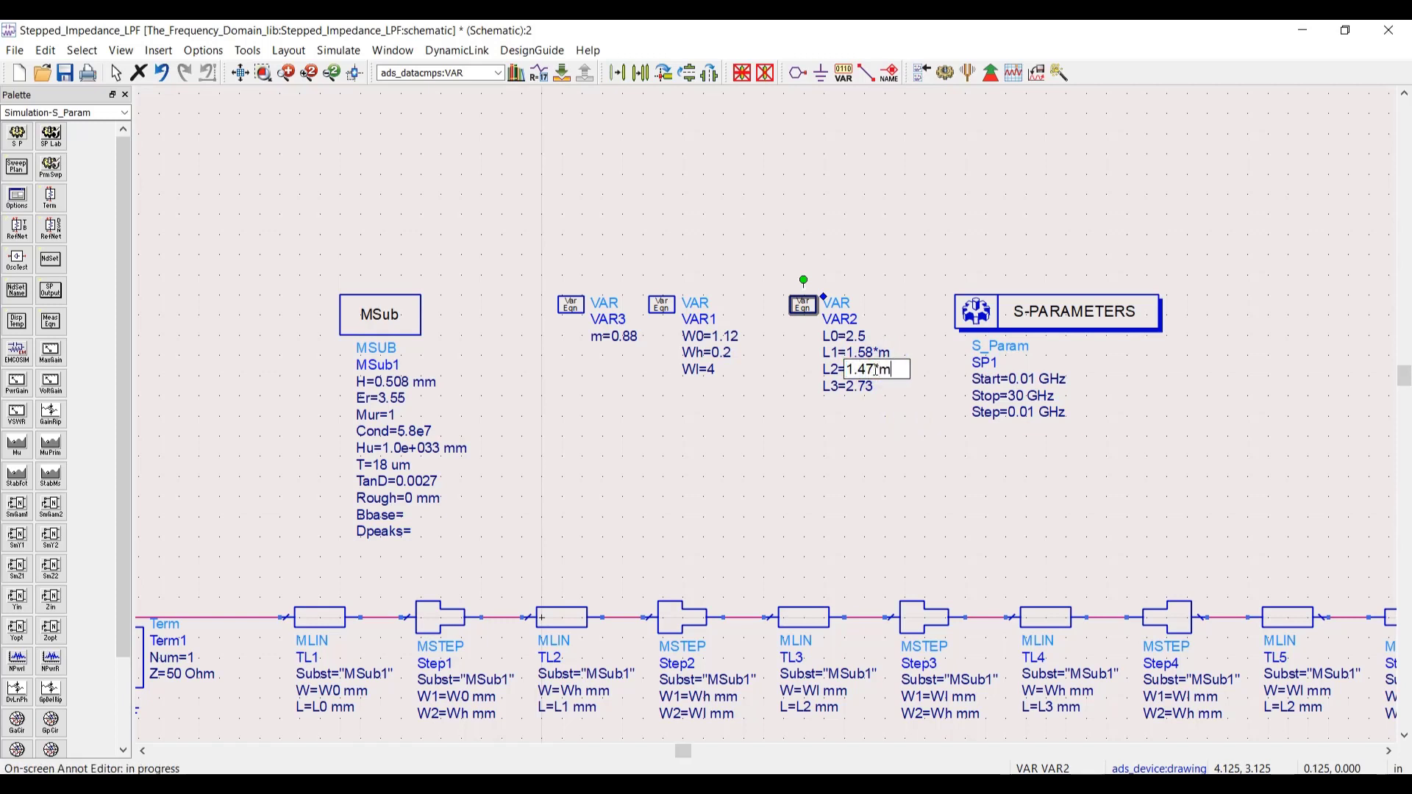
left_click(880, 396)
left_click(874, 387)
left_click(877, 386)
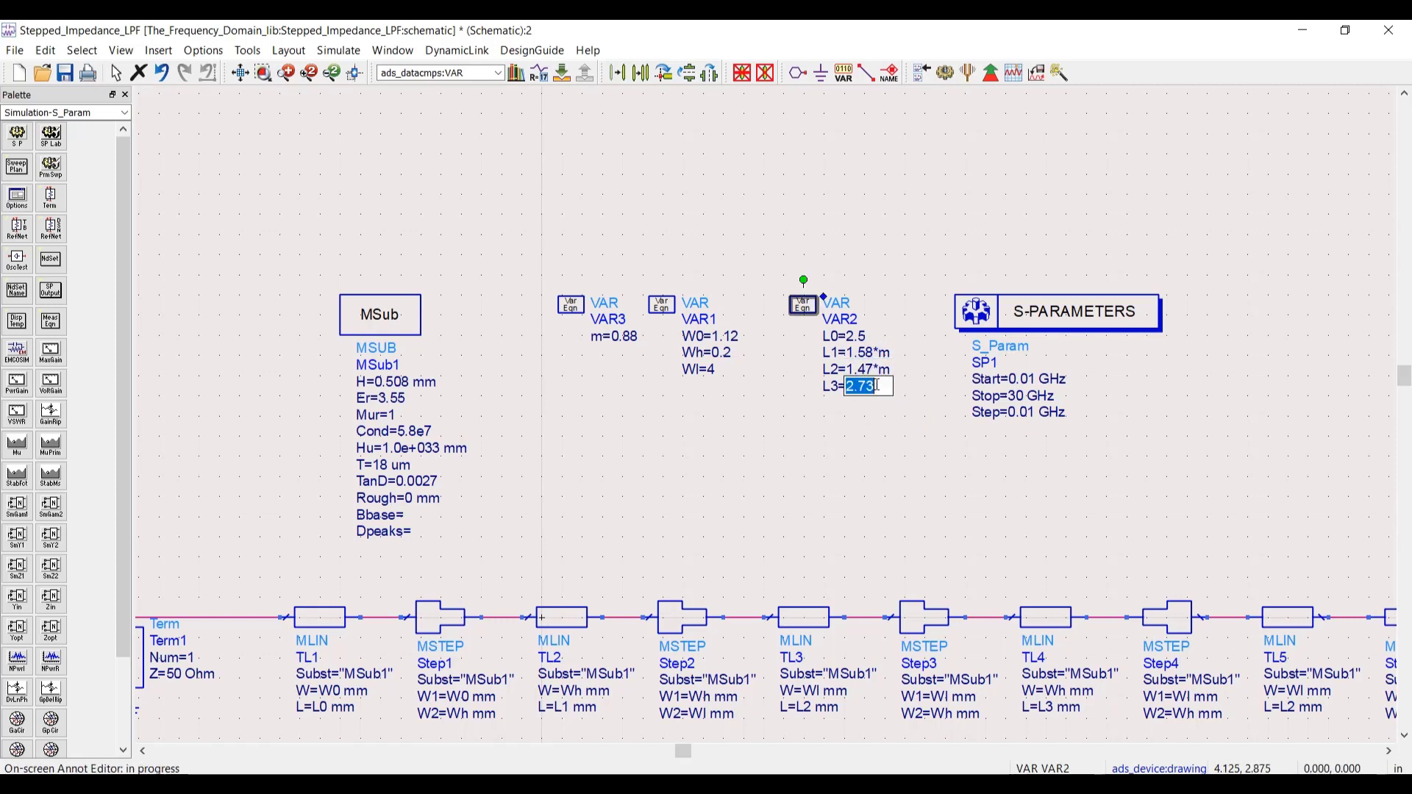
left_click(876, 386)
type("*m")
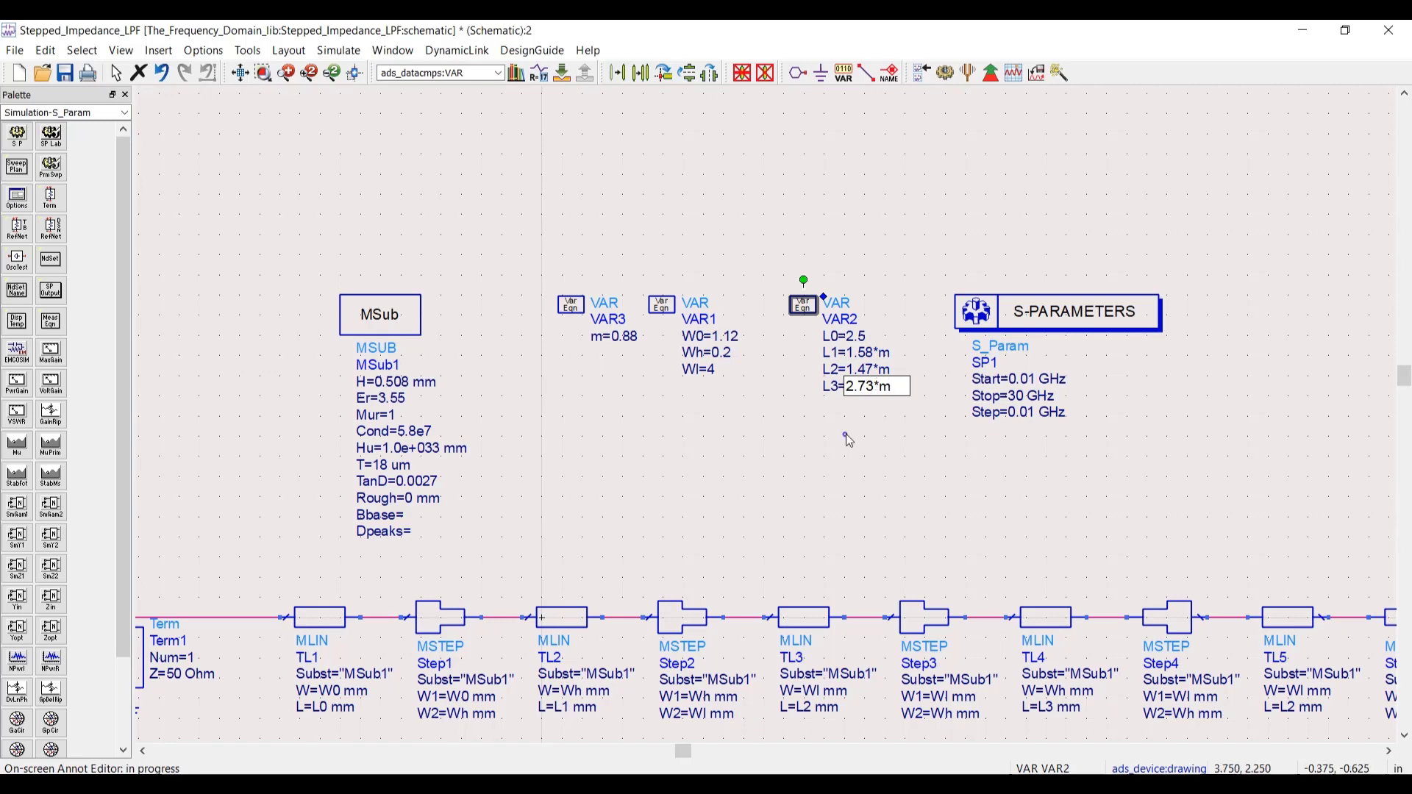
left_click(848, 440)
Save the schematic and re-run the S-parameter simulation.
scroll(834, 418, "down", 1)
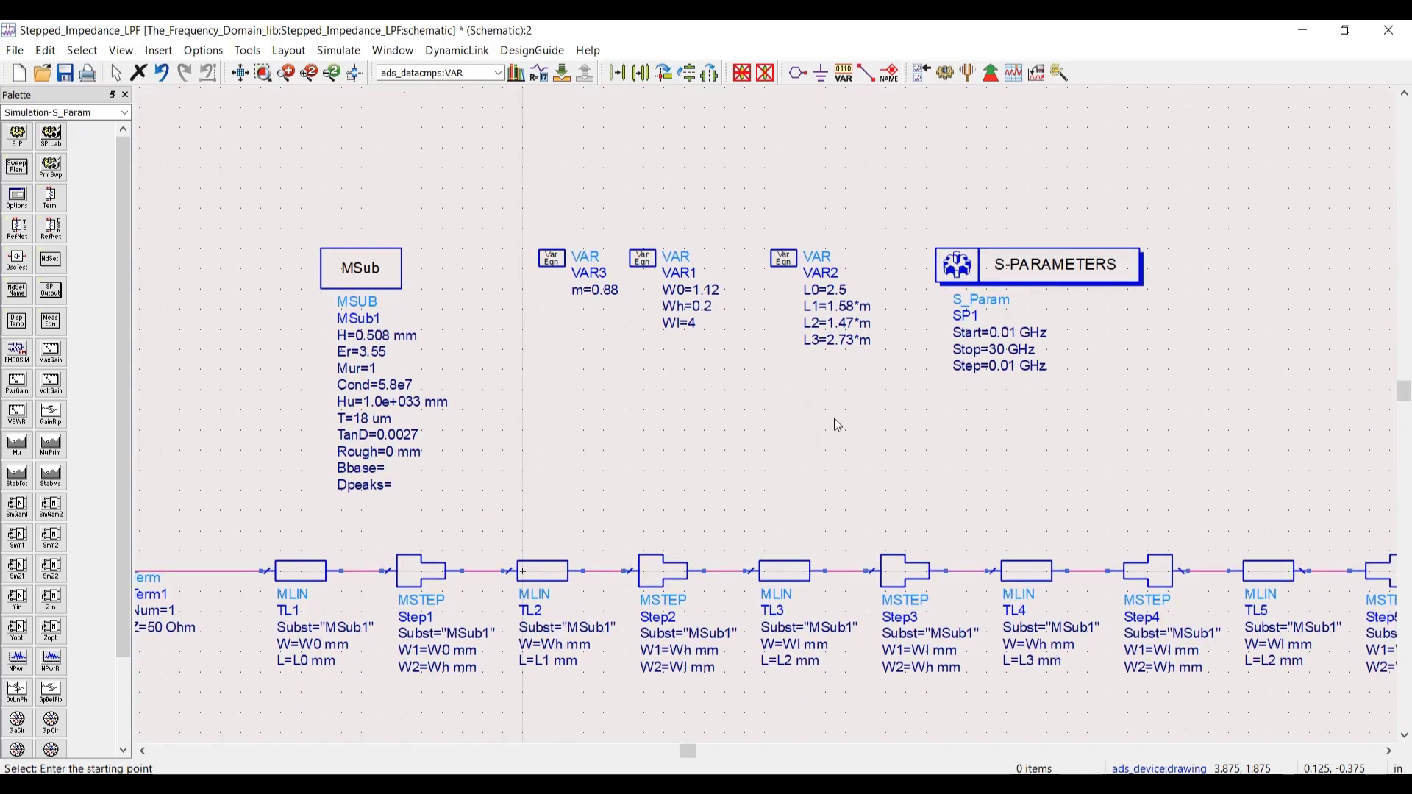
left_click(65, 74)
left_click(945, 79)
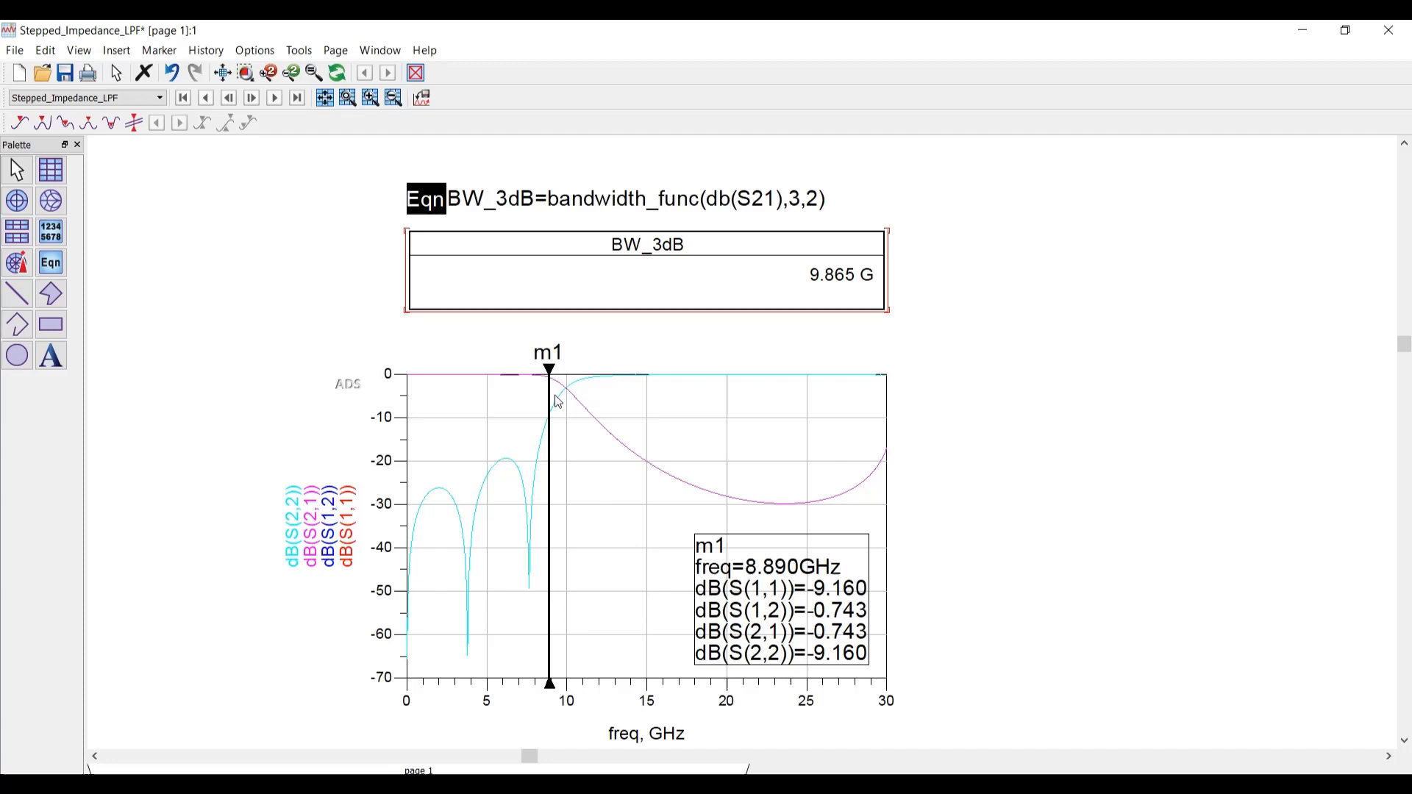
Move marker m1 along dB(S21) to about 9.88 GHz, where it reads roughly -3 dB.
left_click_drag(551, 398, 562, 401)
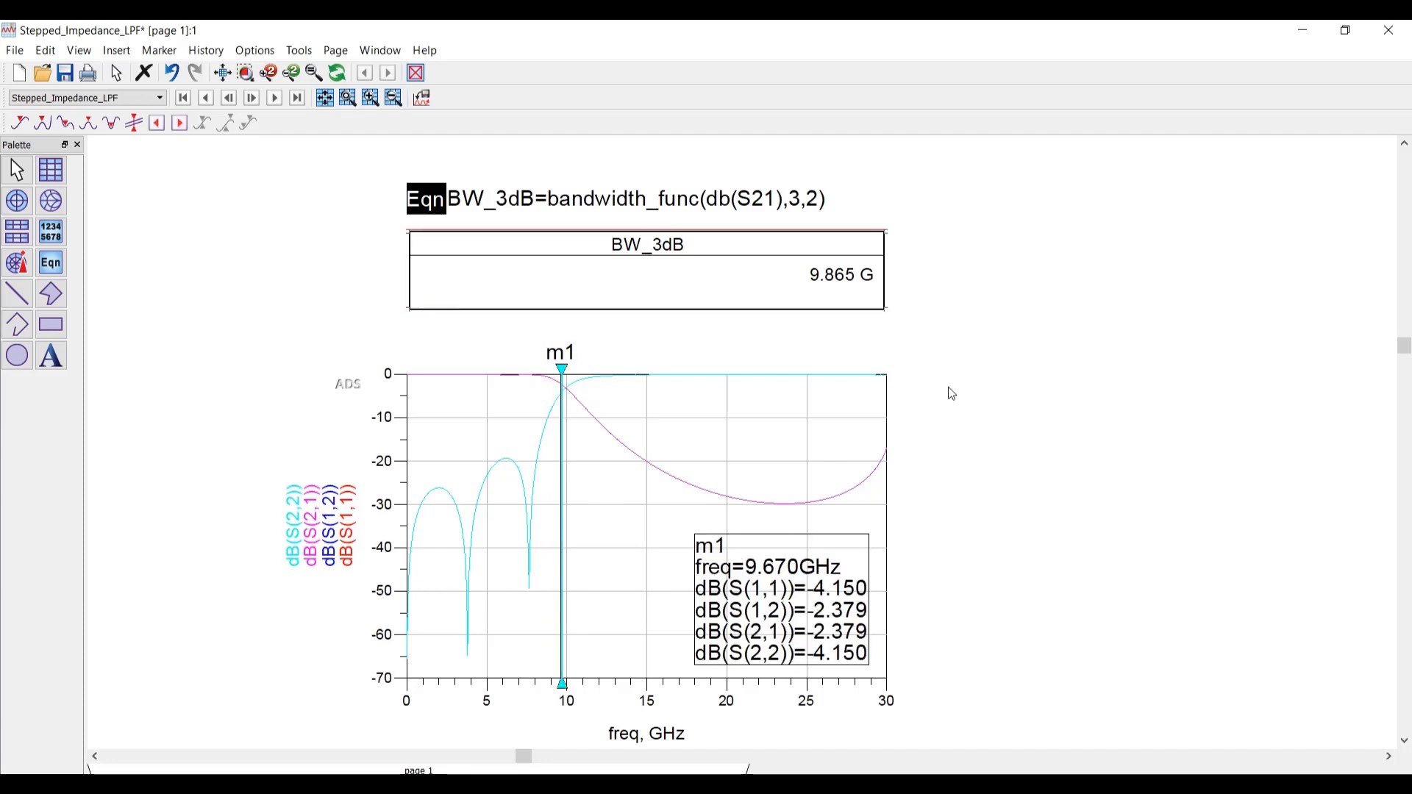
key("Right")
key("Right")
key("Right")
key("Right")
key("Right")
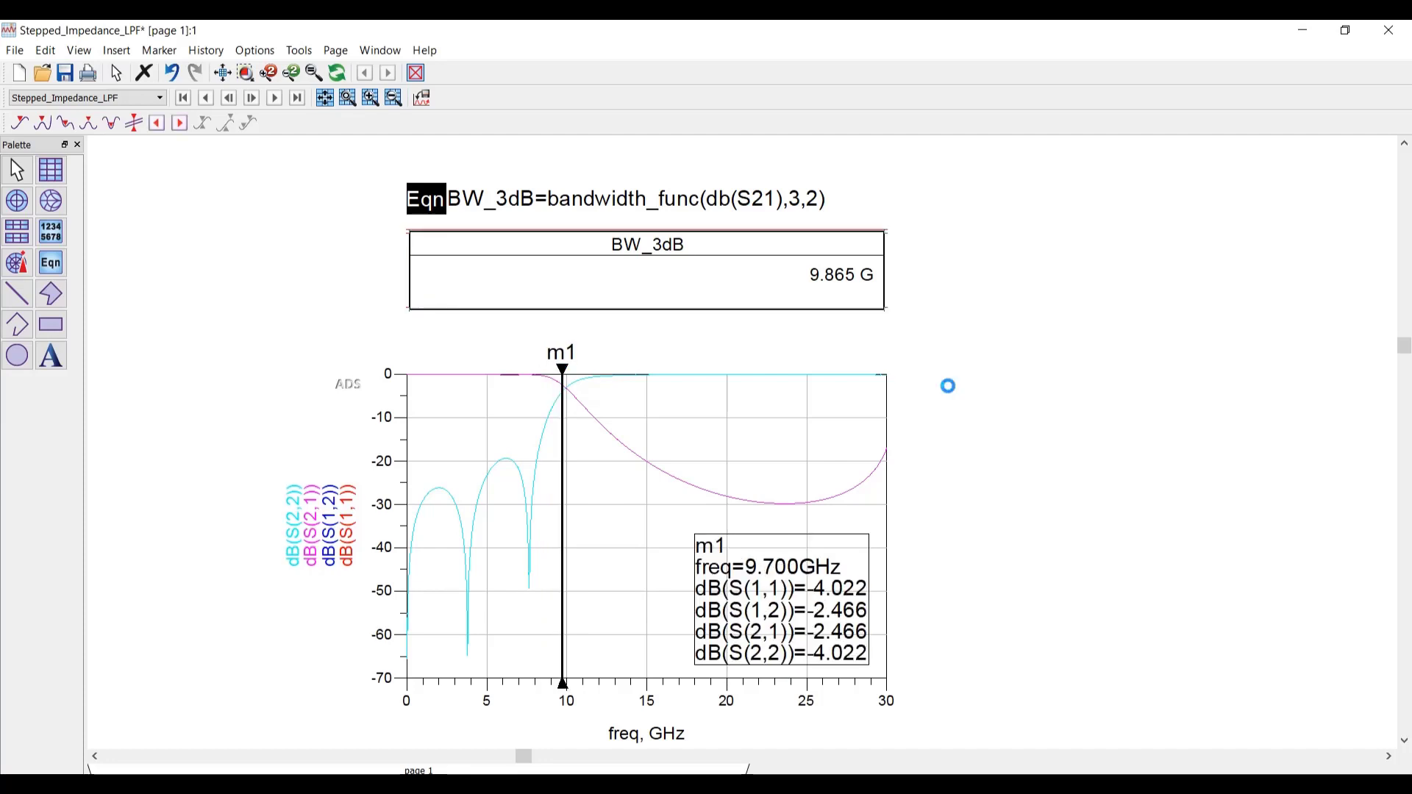
key("Right")
key("Right")
key("Right")
key("Right")
key("Right")
key("Right")
key("Right")
key("Right")
key("Right")
key("Right")
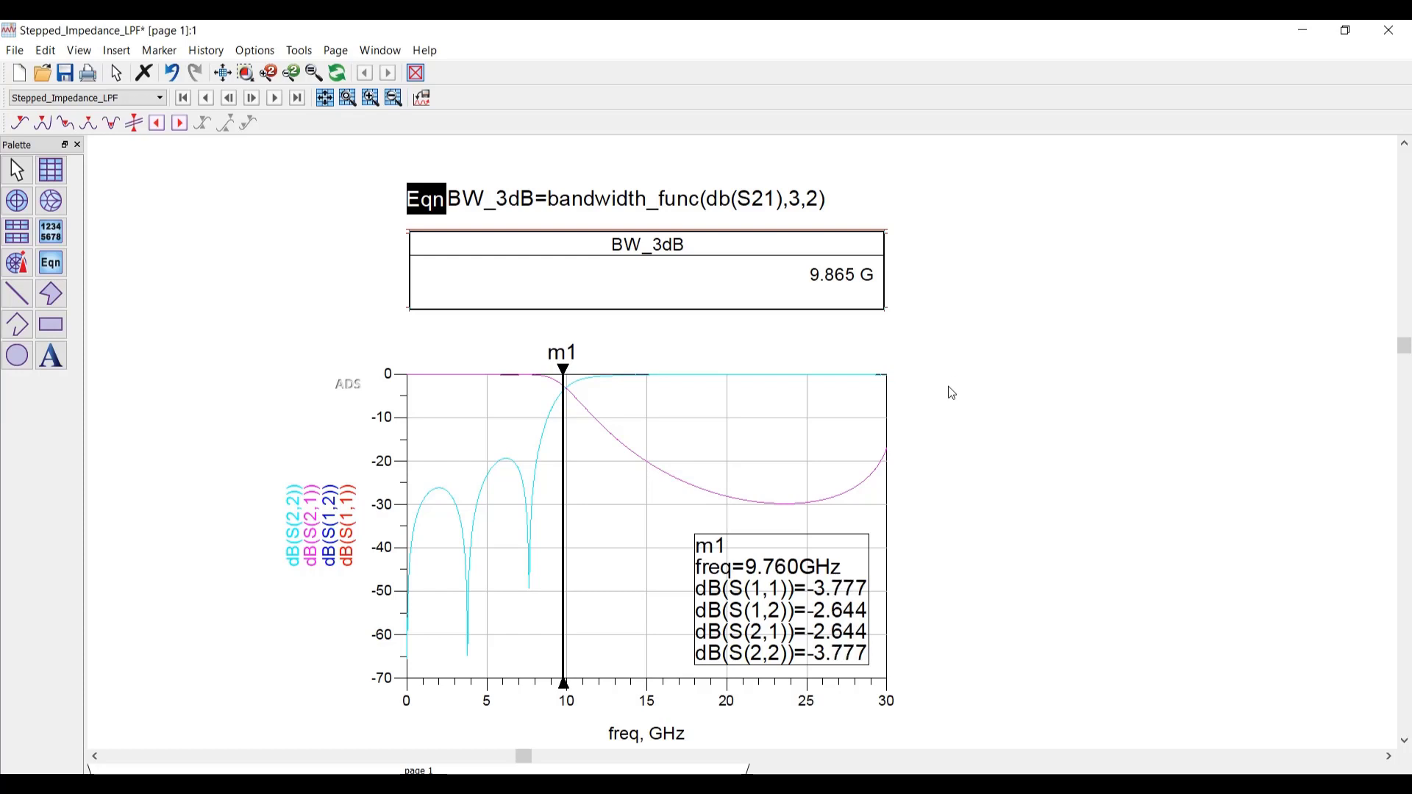
key("Right")
key("Right")
key("Right")
key("Right")
key("Right")
key("Right")
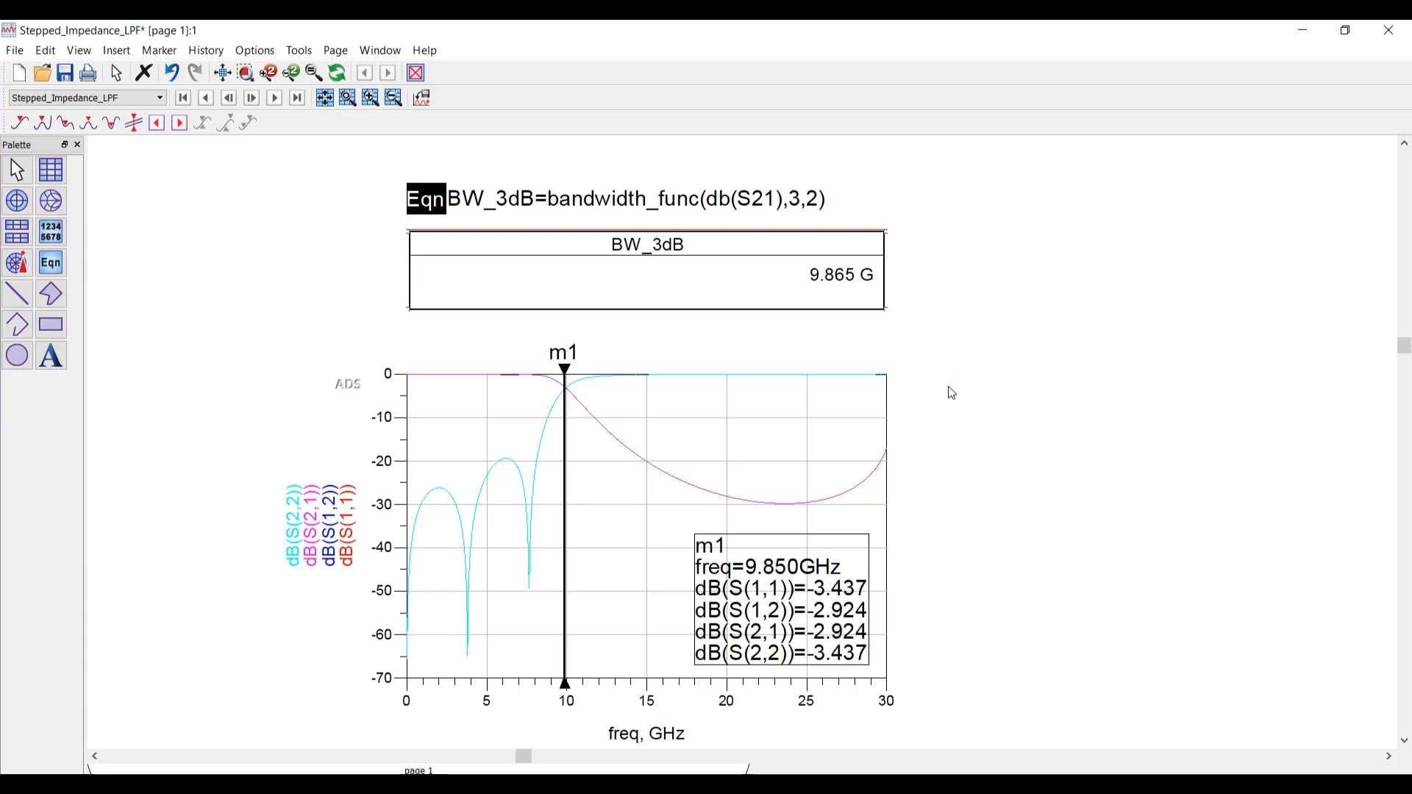